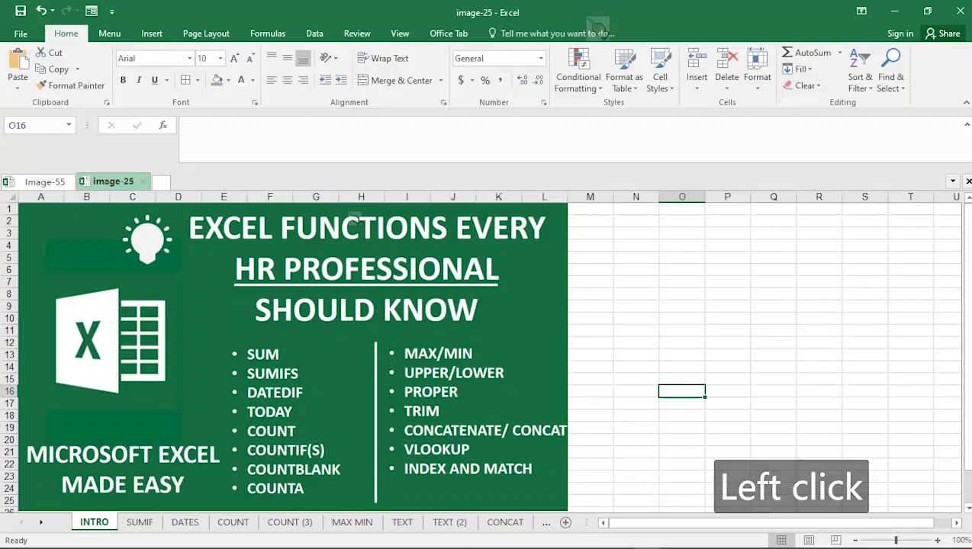
Open the SUMIF worksheet and look over its empty company salary total and the employee table
{"action": "left_click", "coordinate": [728, 319]}
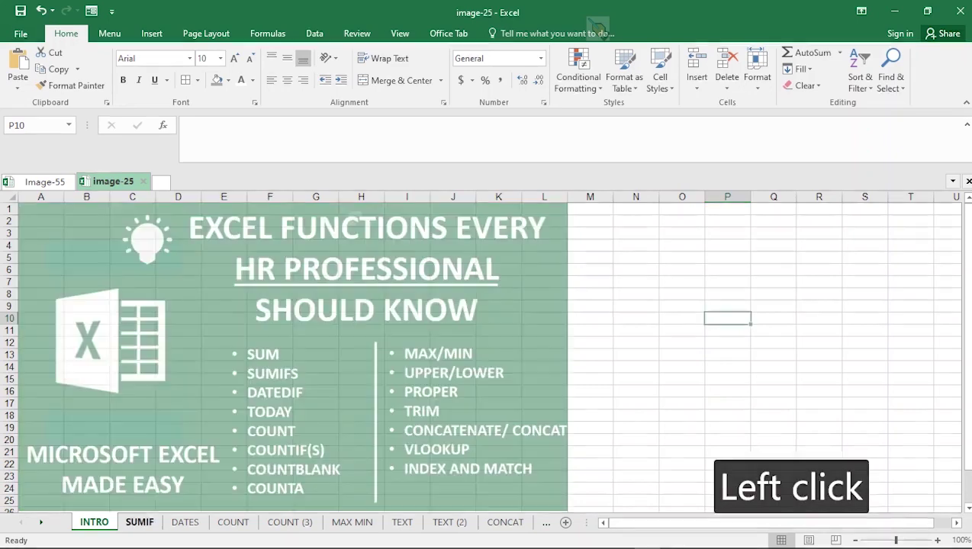
{"action": "left_click", "coordinate": [140, 522]}
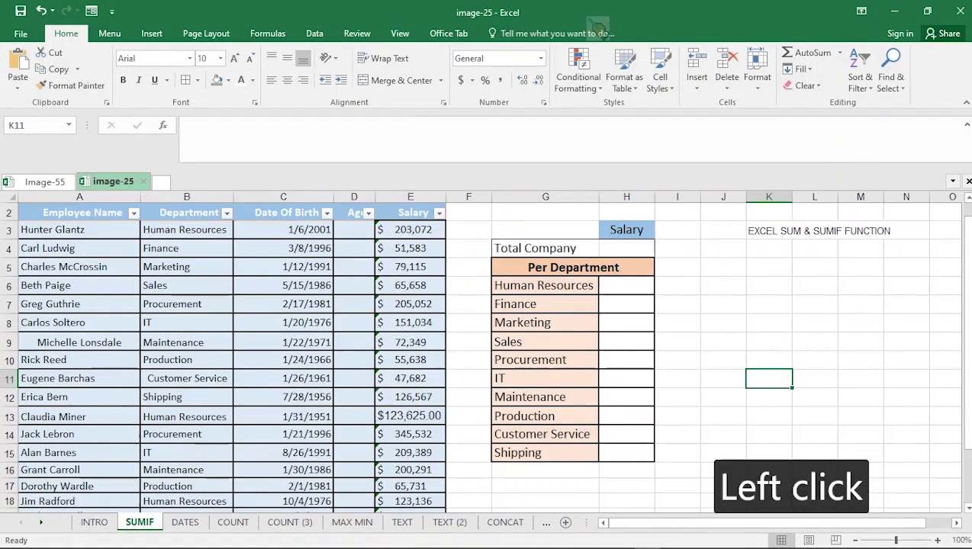
{"action": "left_click", "coordinate": [626, 249]}
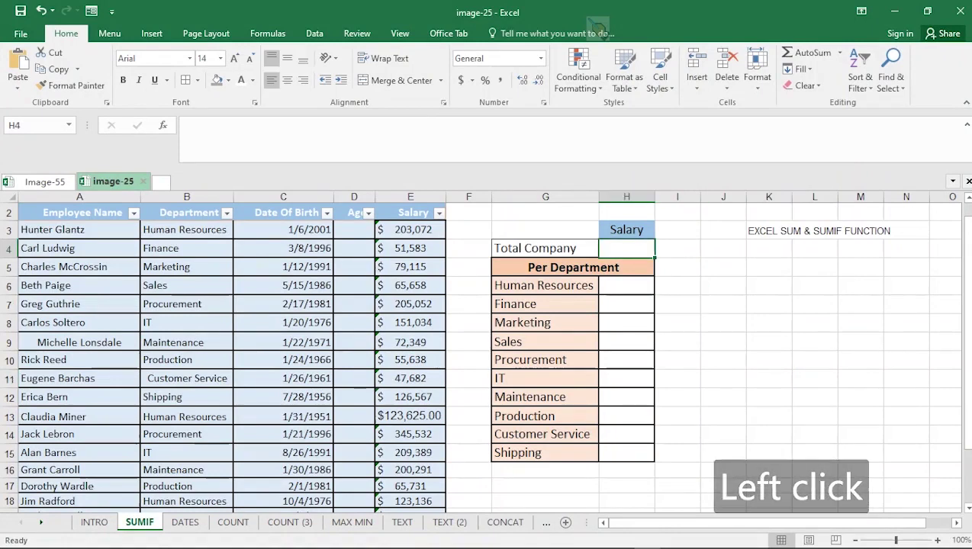
{"action": "left_click", "coordinate": [79, 267]}
{"action": "left_click", "coordinate": [187, 267]}
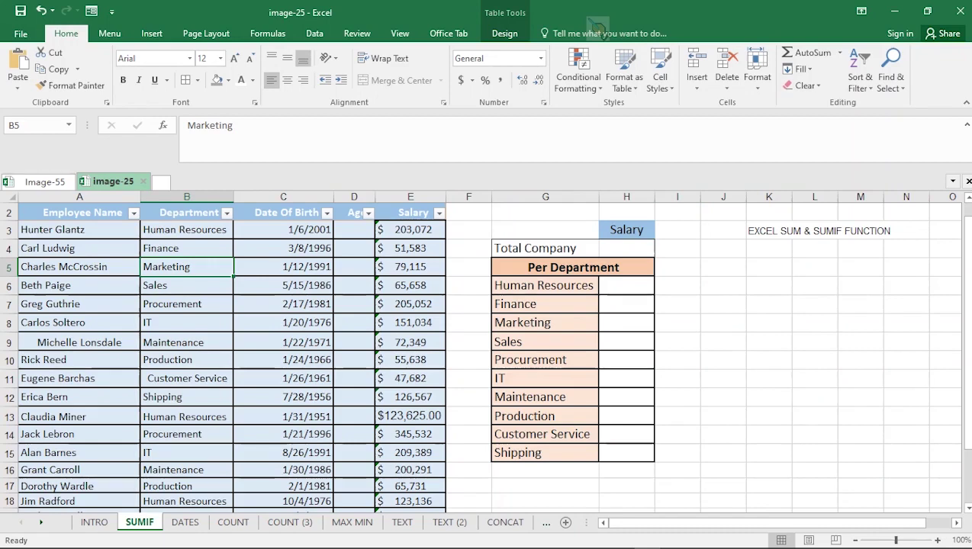
Enter the formula =SUM(Table5[Salary]) in cell H4 to total the salaries for the whole company
{"action": "left_click", "coordinate": [626, 249]}
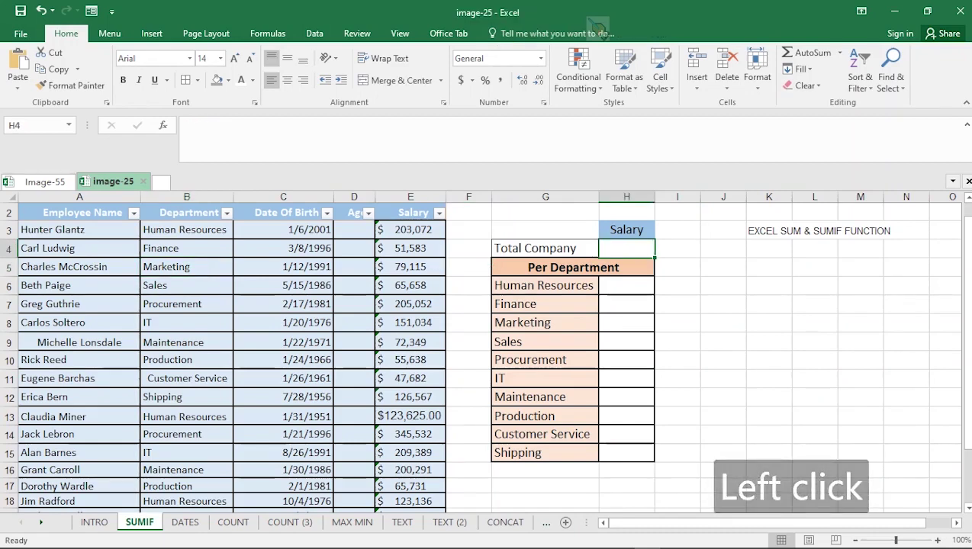
{"action": "left_click", "coordinate": [626, 249]}
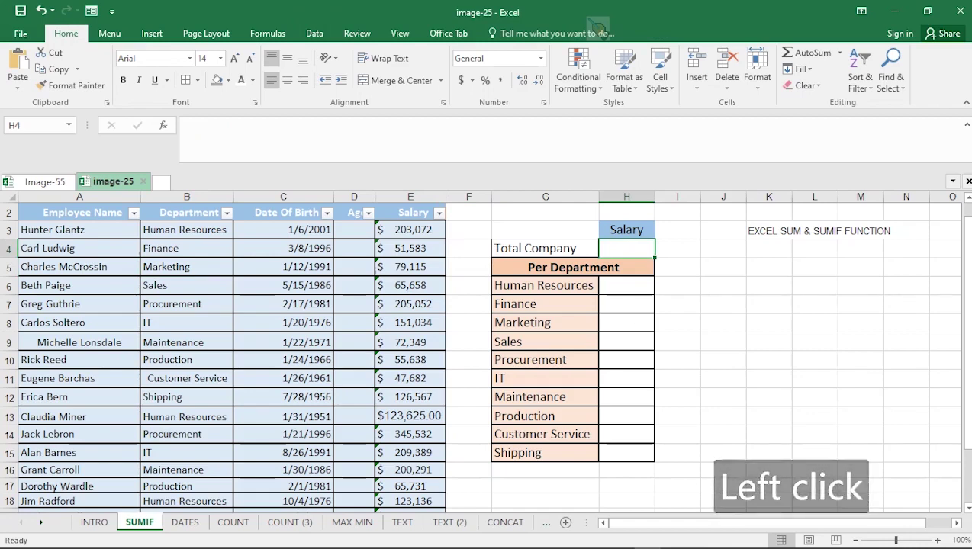
{"action": "type", "text": "=SU"}
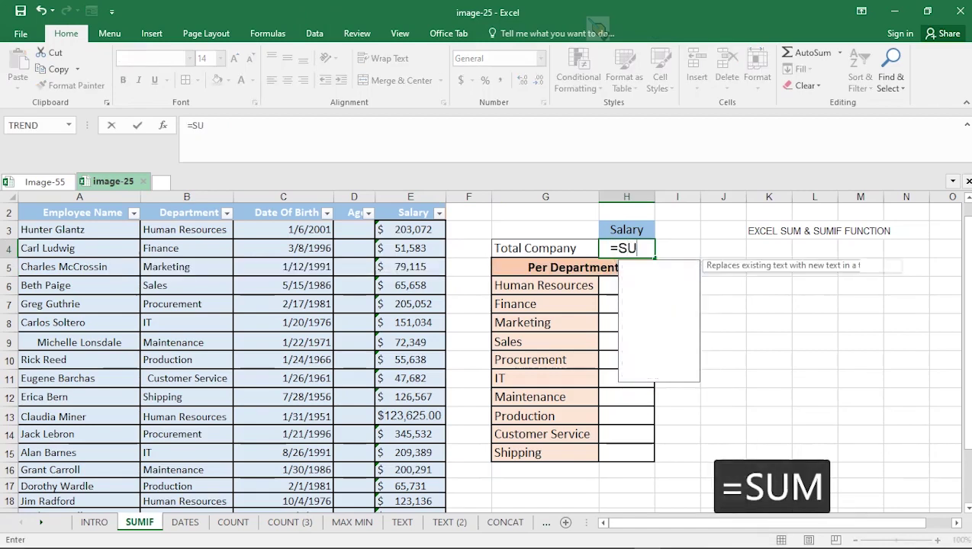
{"action": "type", "text": "M("}
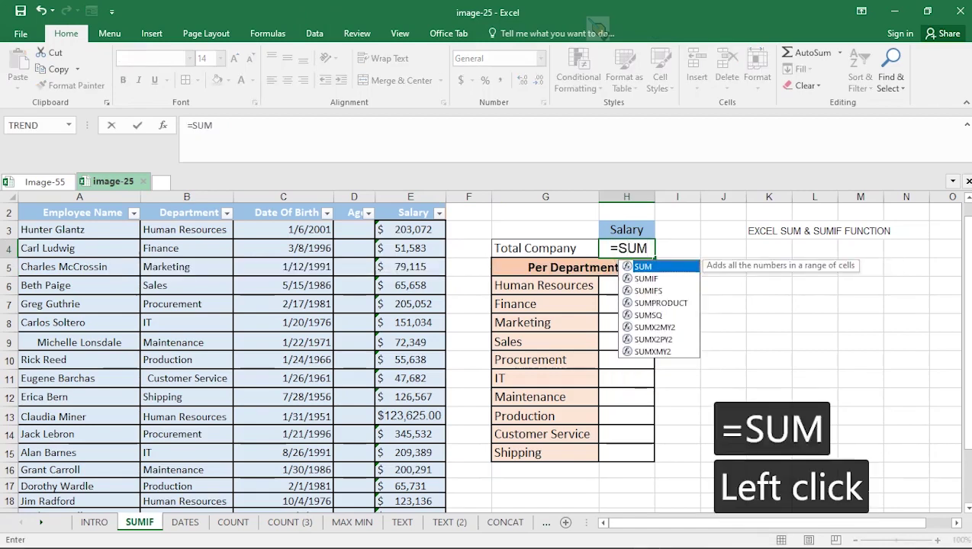
{"action": "double_click", "coordinate": [644, 267]}
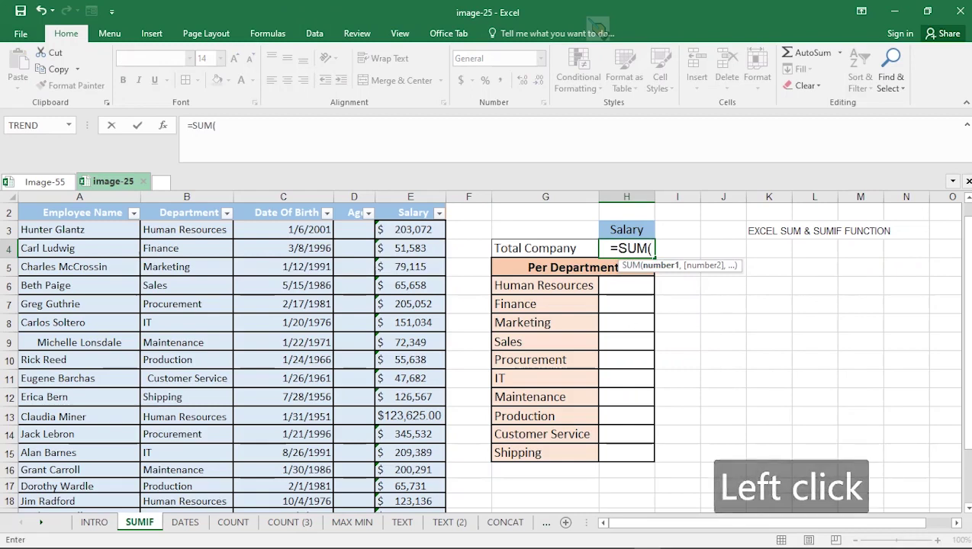
{"action": "left_click", "coordinate": [411, 230]}
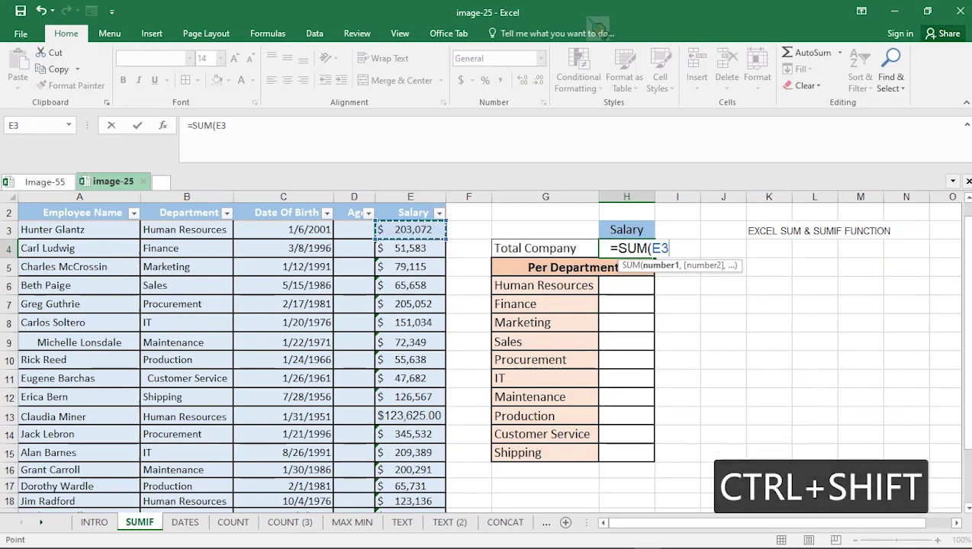
{"action": "key", "text": "ctrl+shift+Down"}
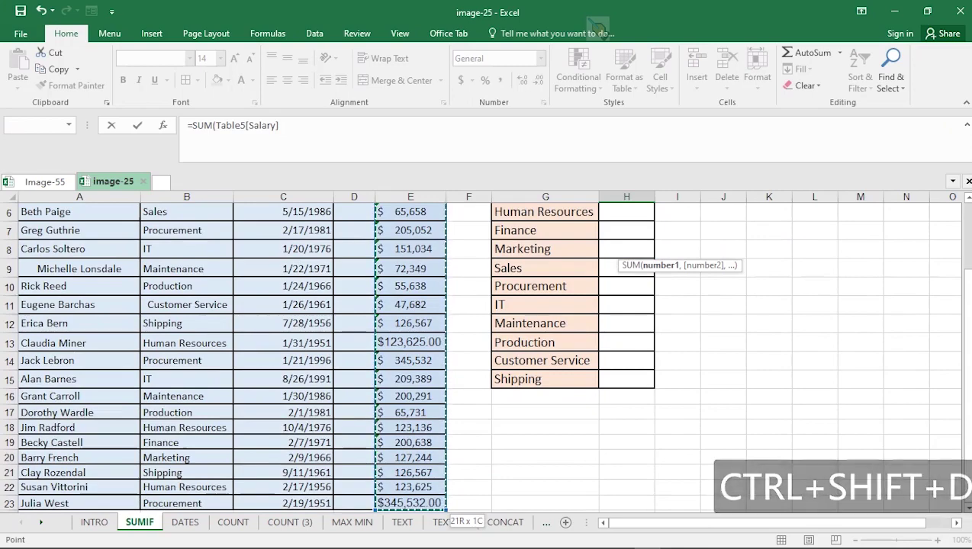
{"action": "scroll", "coordinate": [480, 356], "scroll_direction": "up", "scroll_amount": 2}
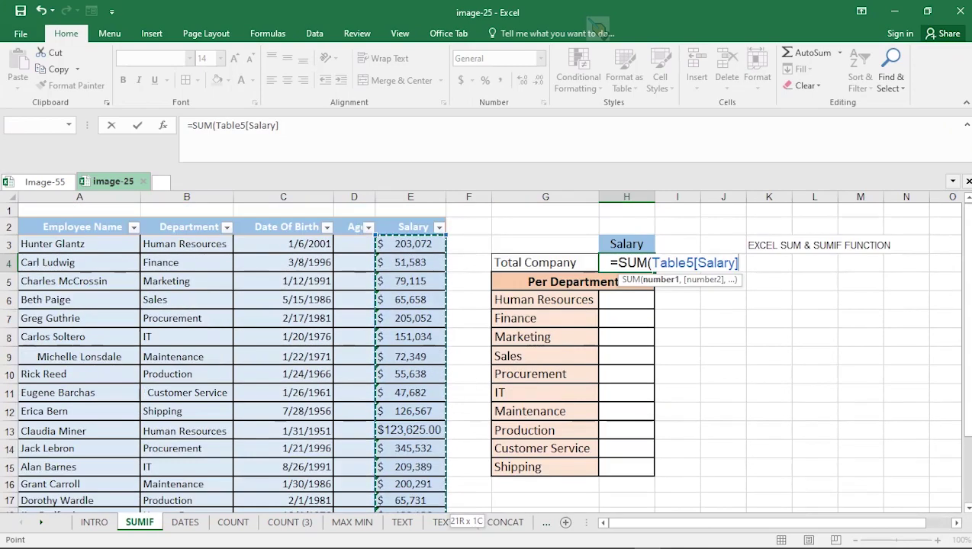
{"action": "type", "text": ")"}
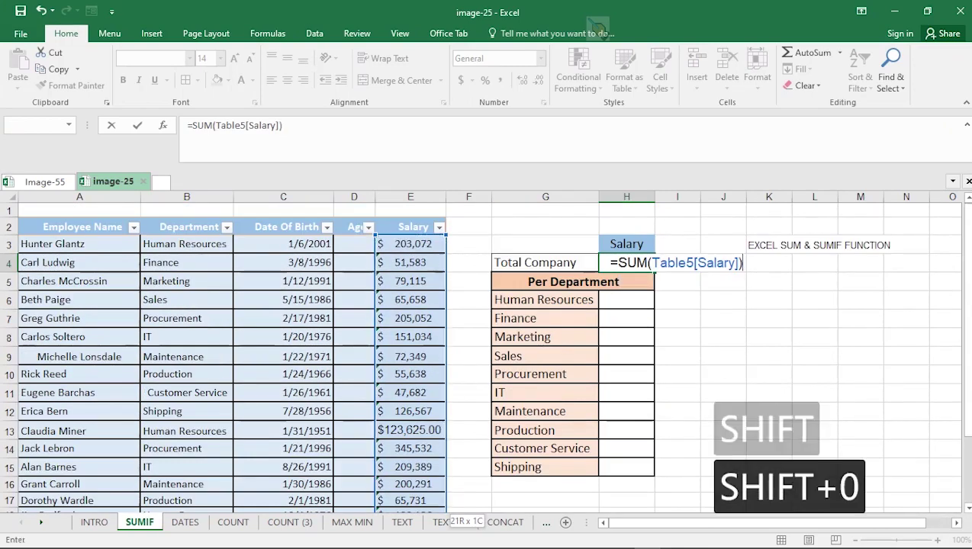
{"action": "key", "text": "Return"}
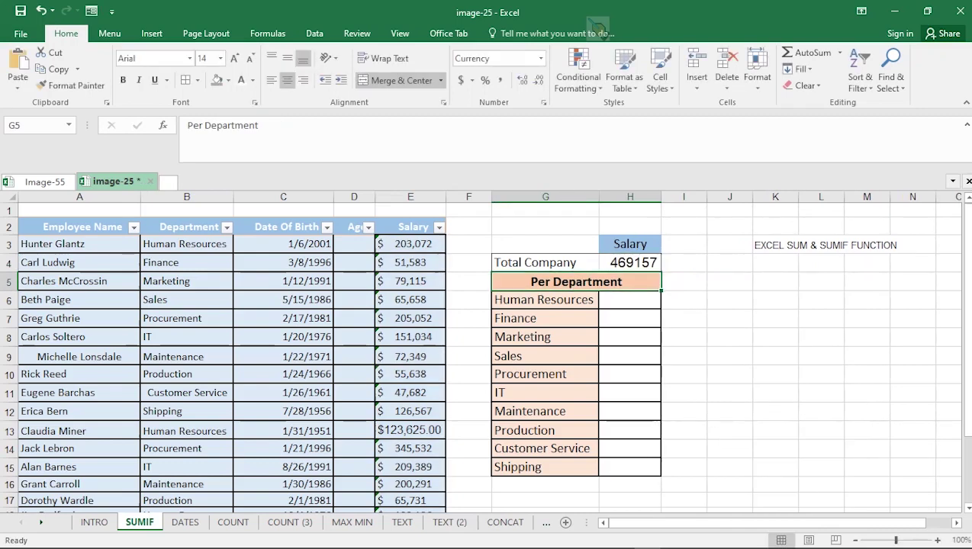
Format the Total Company salary in H4 as Currency
{"action": "left_click", "coordinate": [630, 262]}
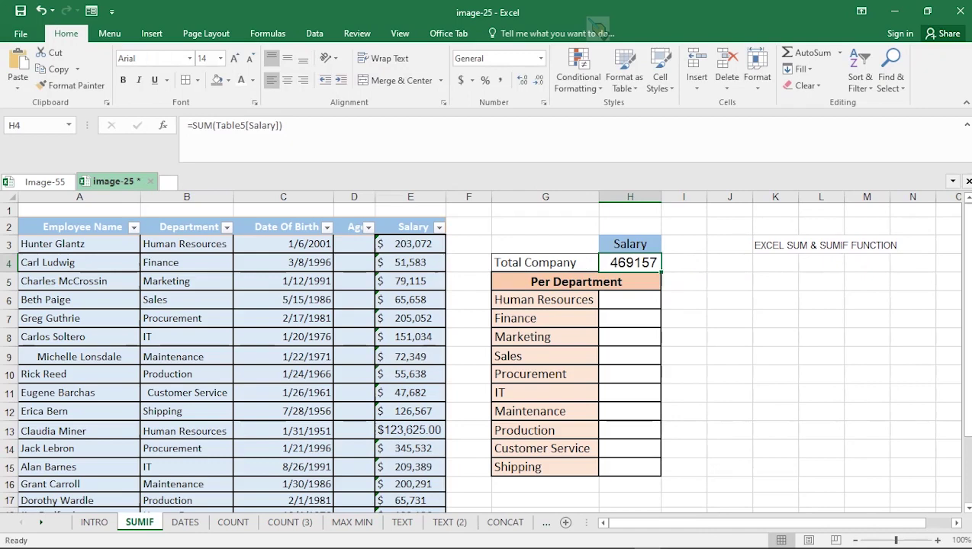
{"action": "left_click", "coordinate": [541, 59]}
{"action": "left_click", "coordinate": [516, 146]}
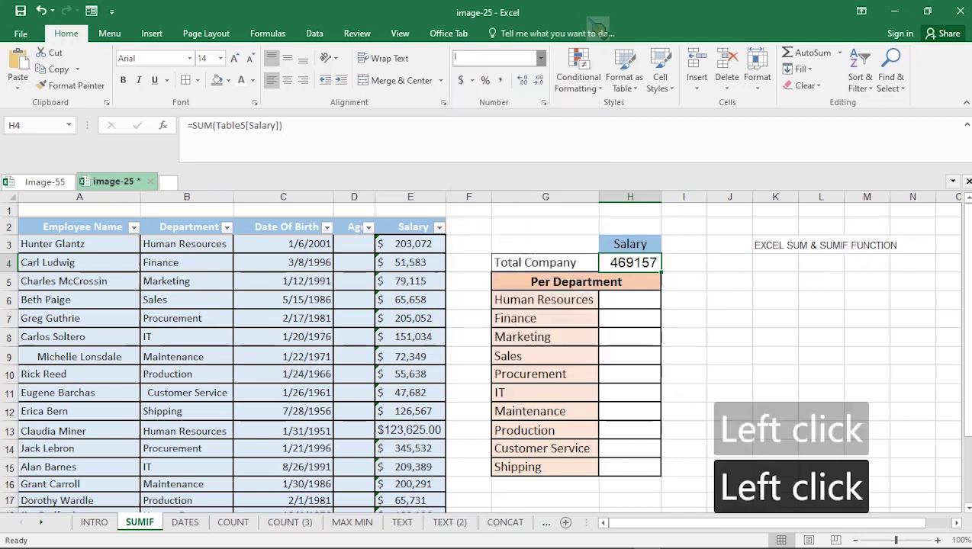
Start a SUMIF formula in the Human Resources salary cell H6, with Table5[Department] as its range
{"action": "left_click", "coordinate": [645, 319]}
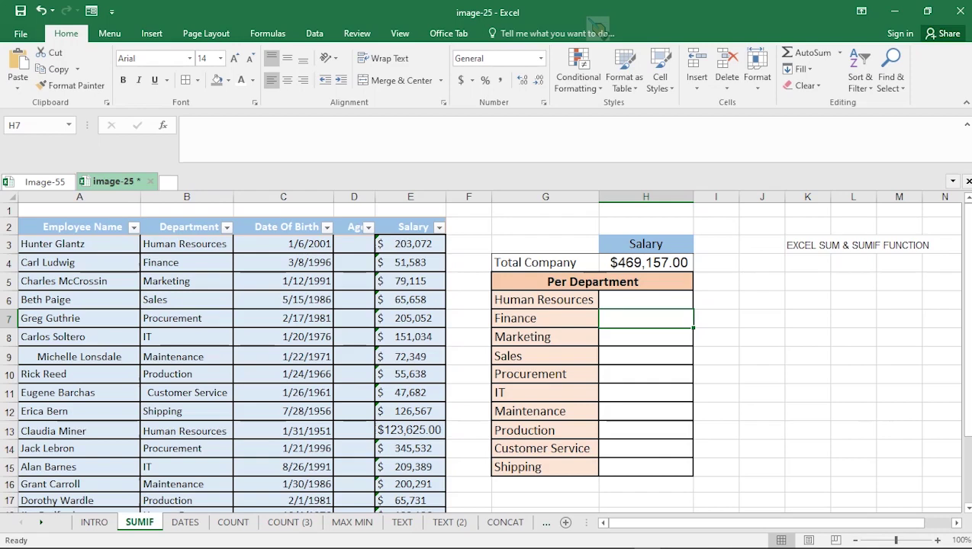
{"action": "left_click", "coordinate": [645, 300]}
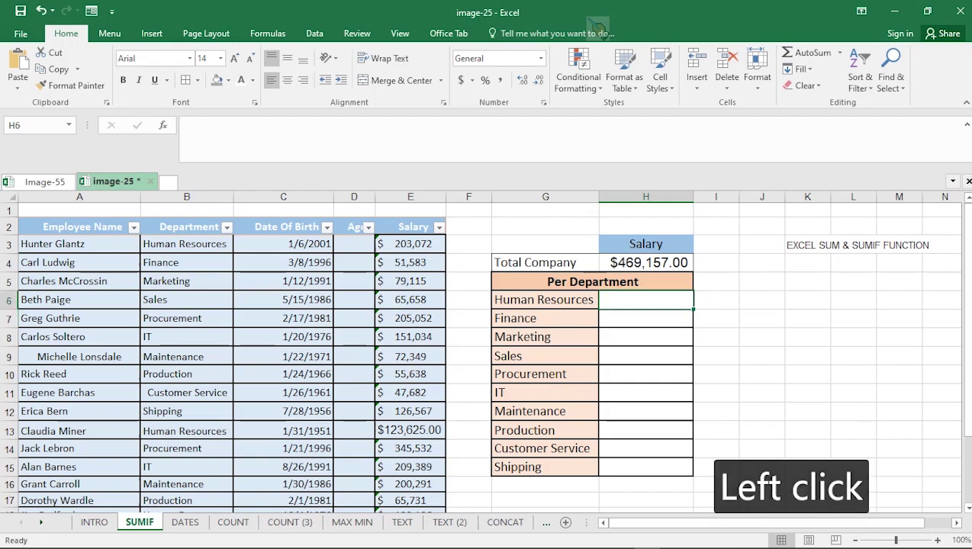
{"action": "type", "text": "="}
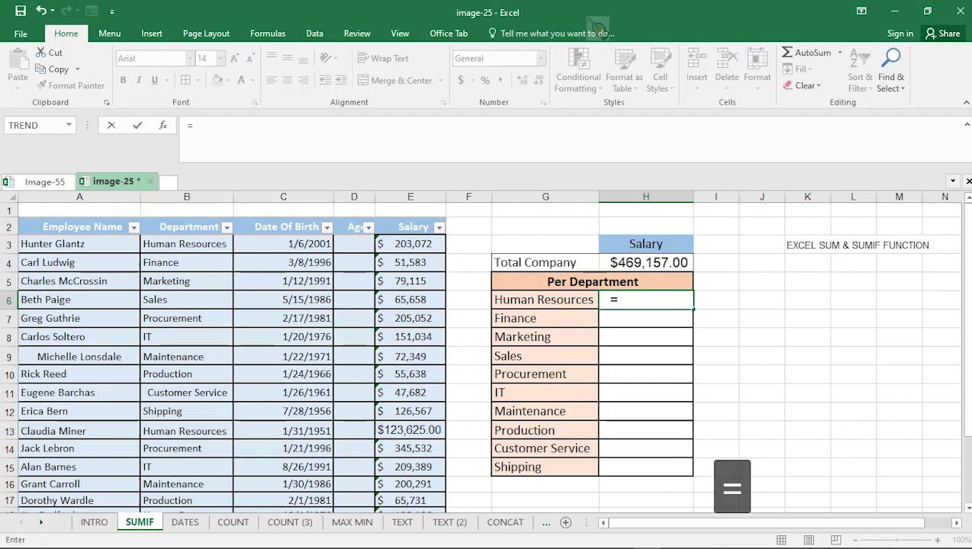
{"action": "type", "text": "SUMI"}
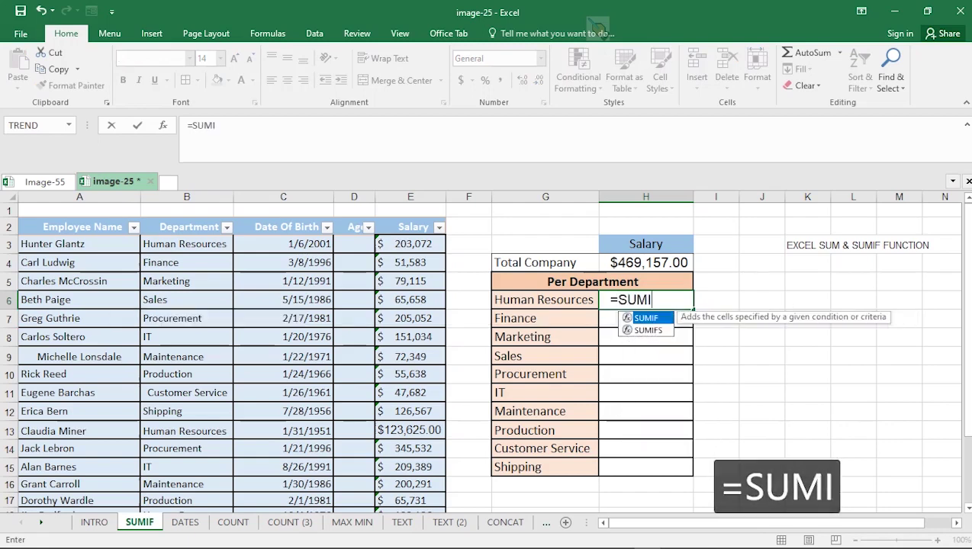
{"action": "double_click", "coordinate": [655, 317]}
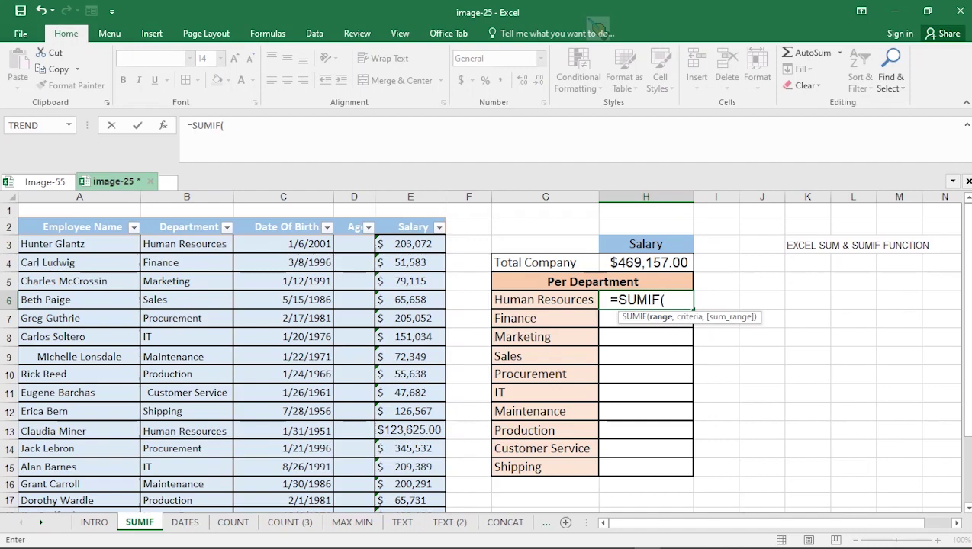
{"action": "left_click", "coordinate": [186, 245]}
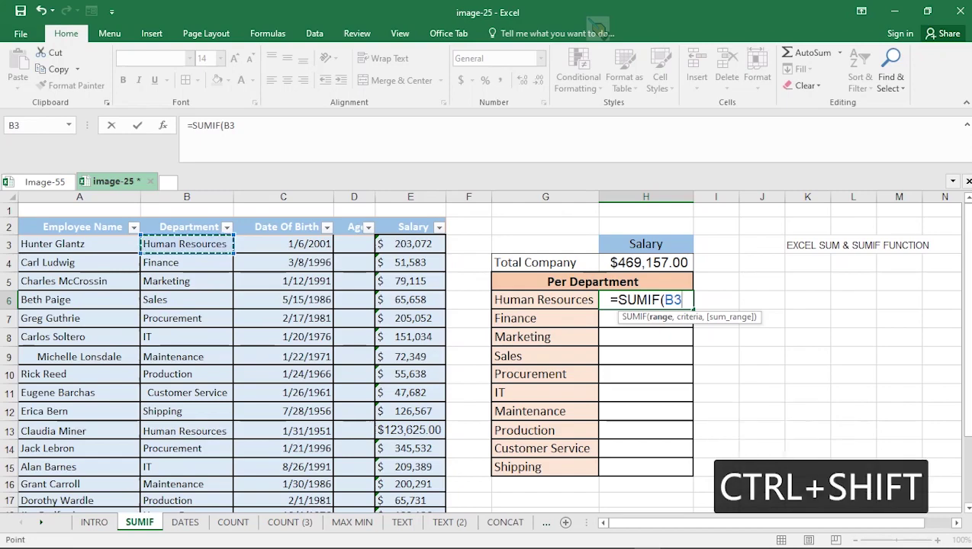
{"action": "key", "text": "ctrl+shift+Down"}
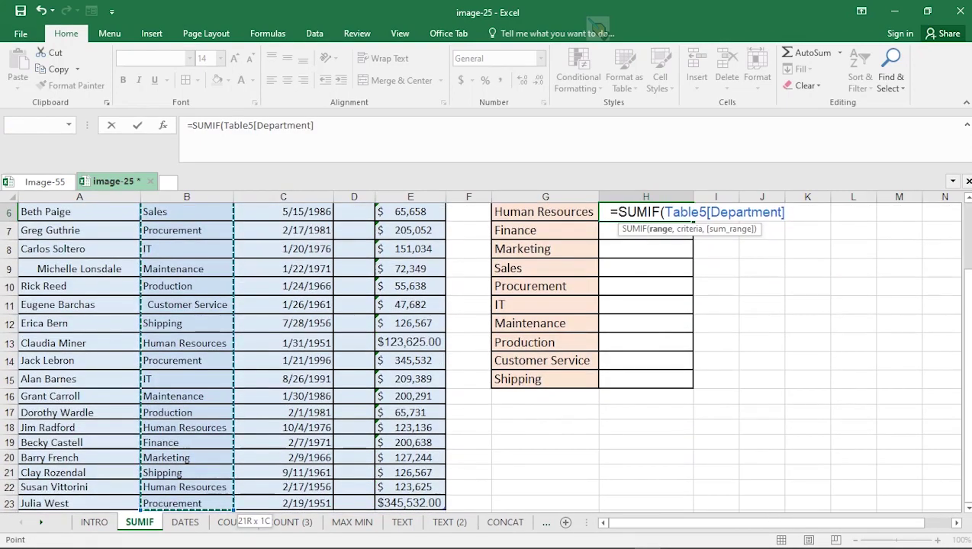
{"action": "type", "text": ","}
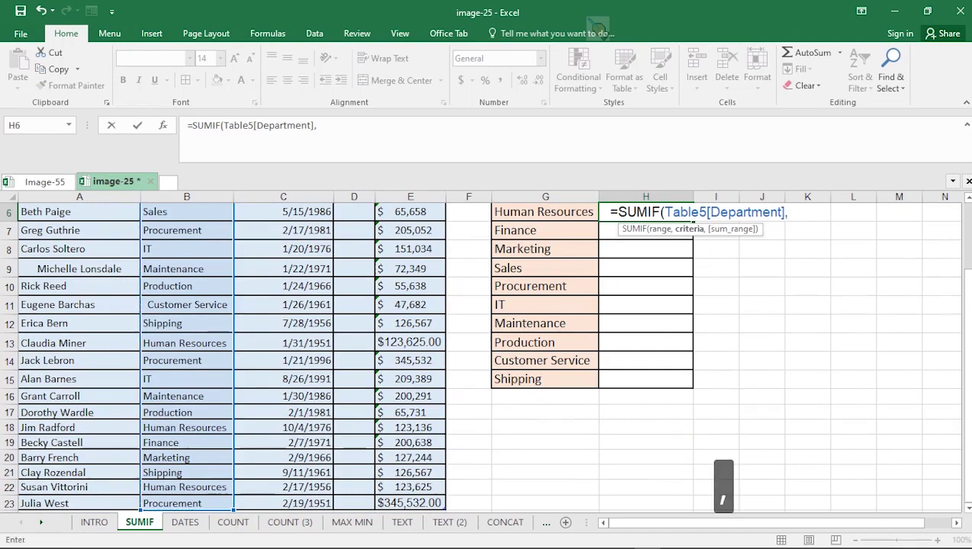
{"action": "scroll", "coordinate": [488, 355], "scroll_direction": "up", "scroll_amount": 2}
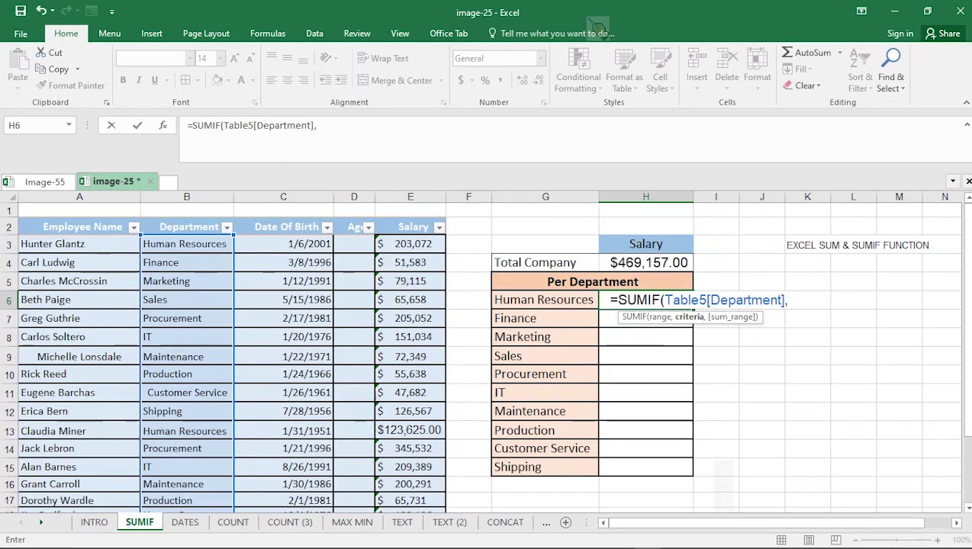
Complete the H6 SUMIF formula with G6 as the criteria and Table5[Salary] as the sum range
{"action": "left_click", "coordinate": [545, 300]}
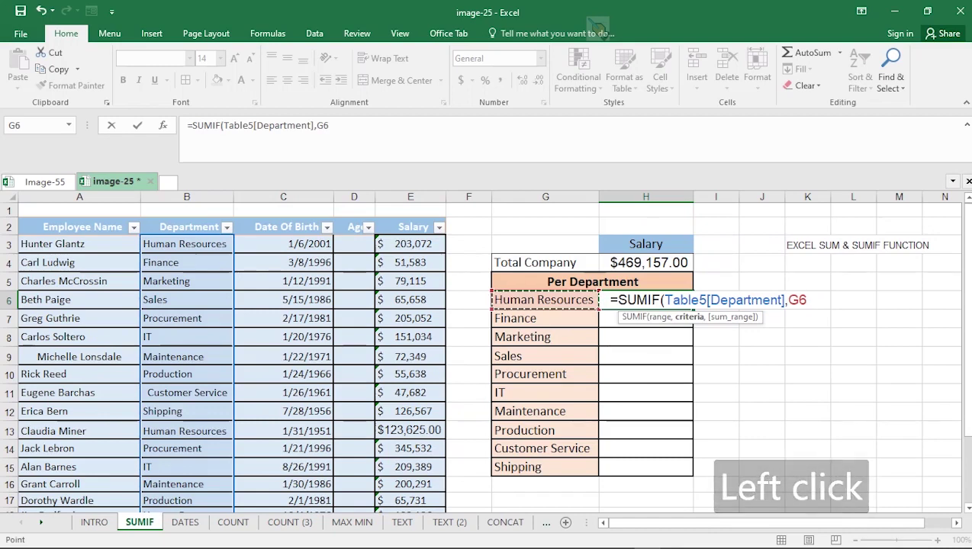
{"action": "type", "text": ","}
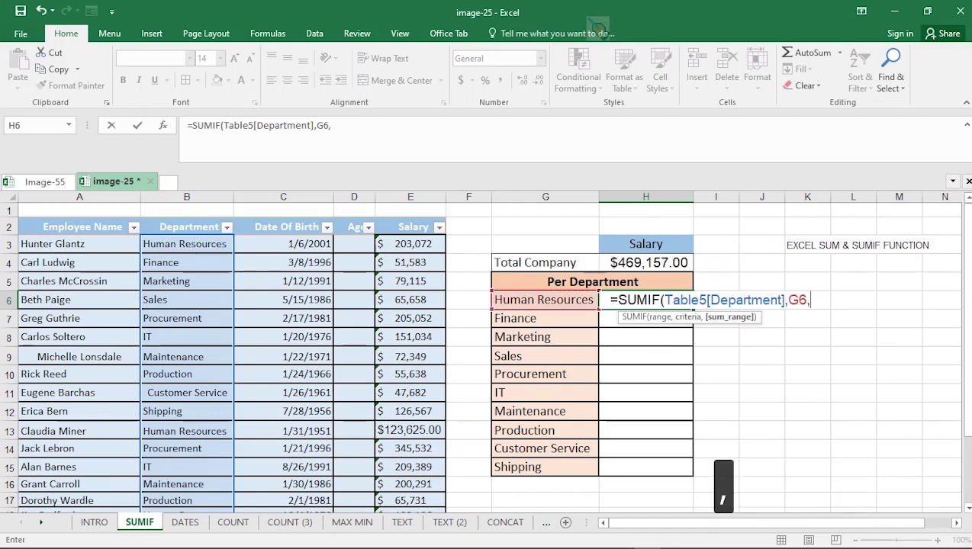
{"action": "left_click", "coordinate": [410, 245]}
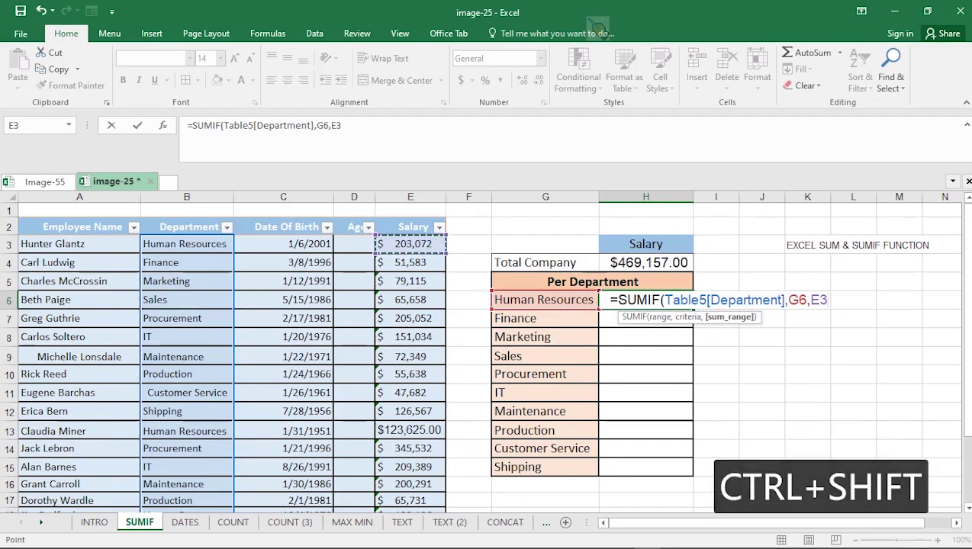
{"action": "key", "text": "ctrl+shift+Down"}
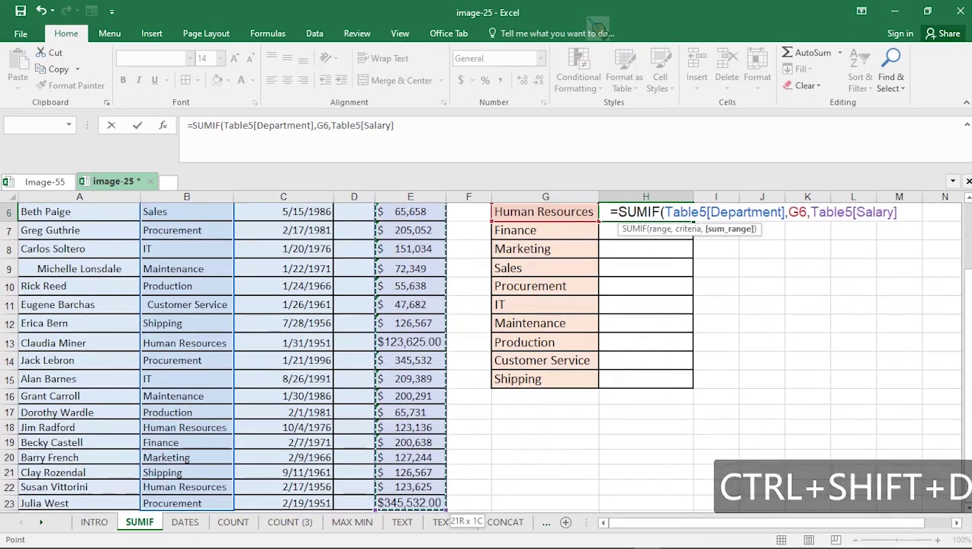
{"action": "key", "text": "Return"}
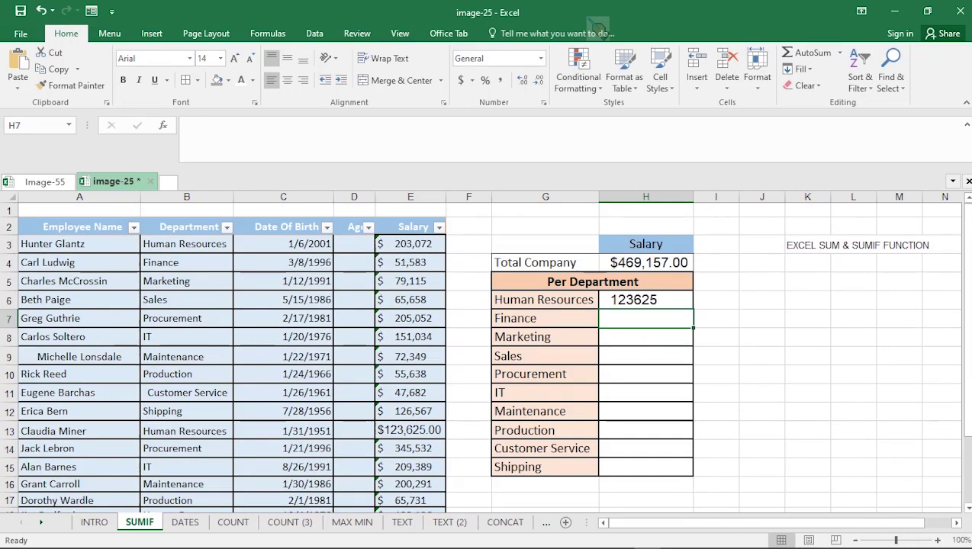
Format the Human Resources salary total in H6 as Currency
{"action": "left_click", "coordinate": [646, 300]}
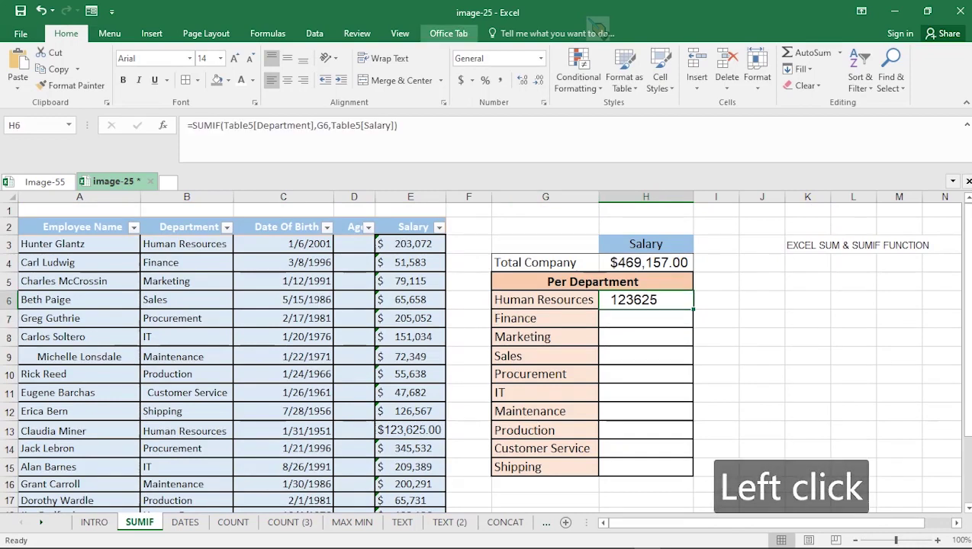
{"action": "left_click", "coordinate": [541, 59]}
{"action": "left_click", "coordinate": [519, 146]}
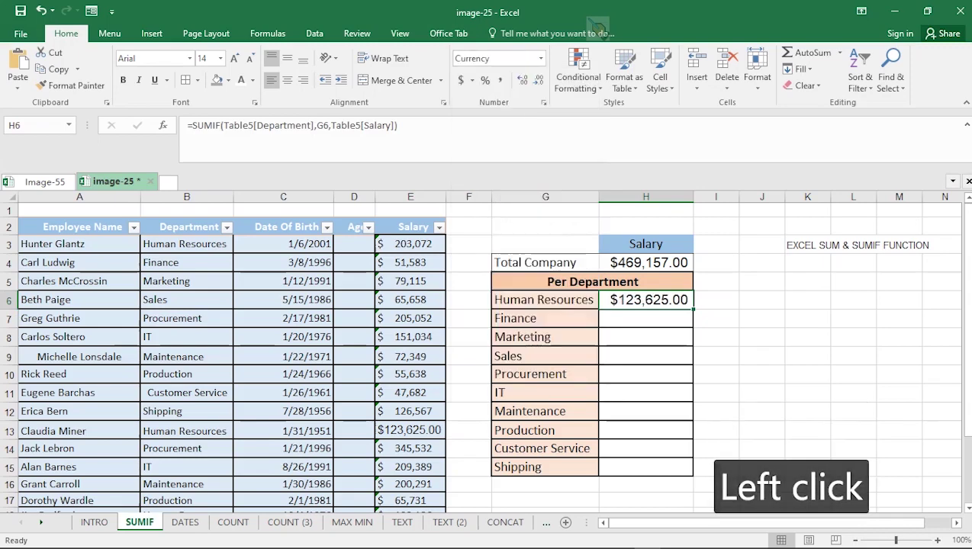
Copy the formatting of the Human Resources salary cell H6 to the department salary cells below it with Format Painter
{"action": "left_click", "coordinate": [71, 85]}
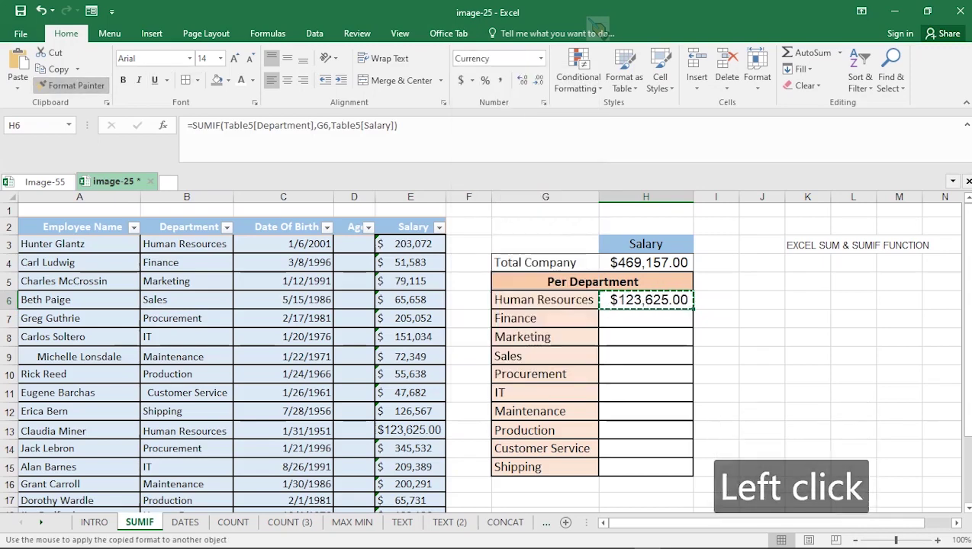
{"action": "left_click_drag", "start_coordinate": [646, 318], "coordinate": [646, 467]}
{"action": "left_click", "coordinate": [647, 318]}
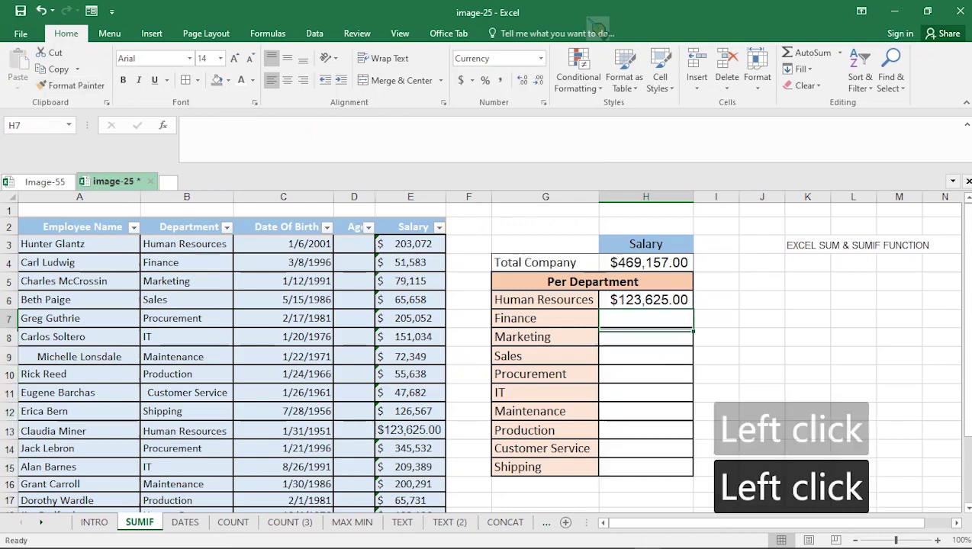
{"action": "left_click", "coordinate": [647, 300]}
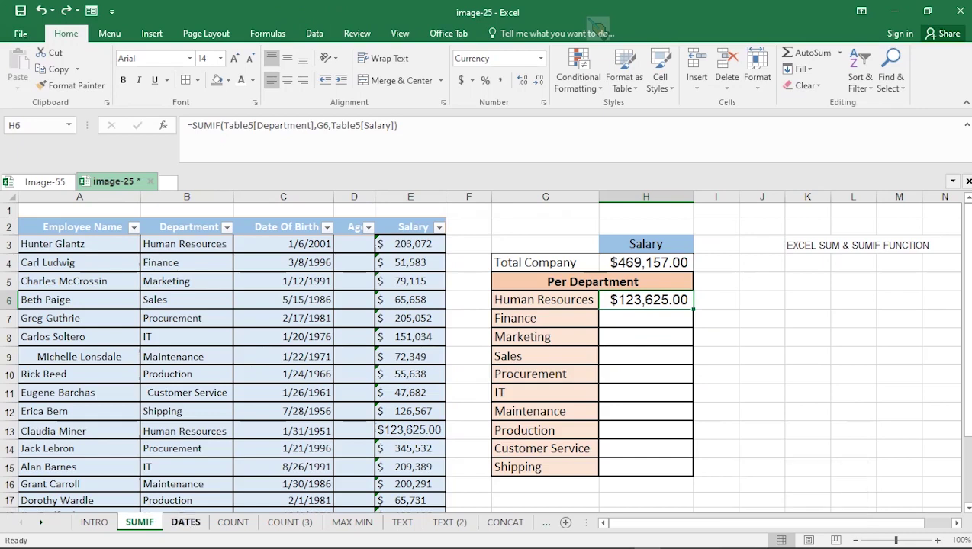
Fill the Today's Date column of the DATES sheet's employee table with the formula =TODAY(), entered in D2
{"action": "left_click", "coordinate": [185, 523]}
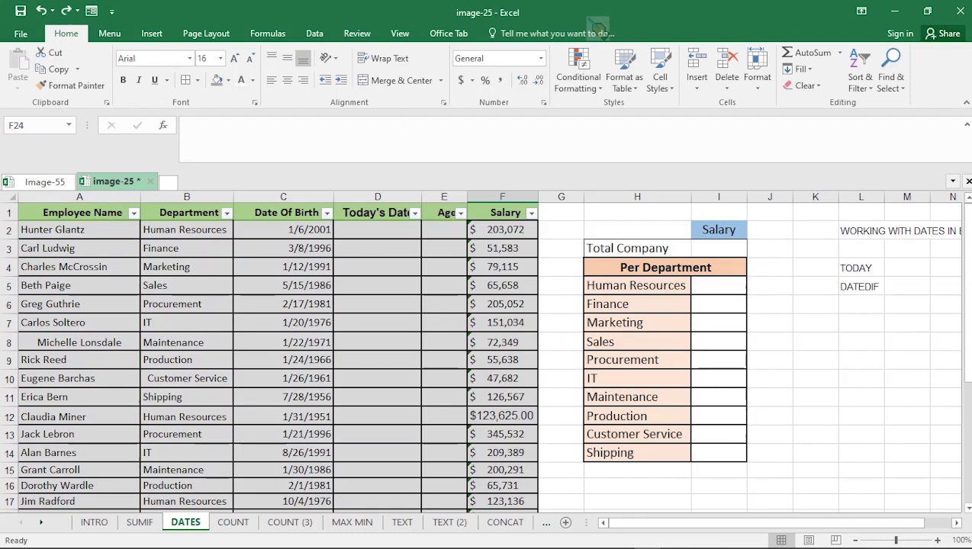
{"action": "left_click", "coordinate": [638, 249]}
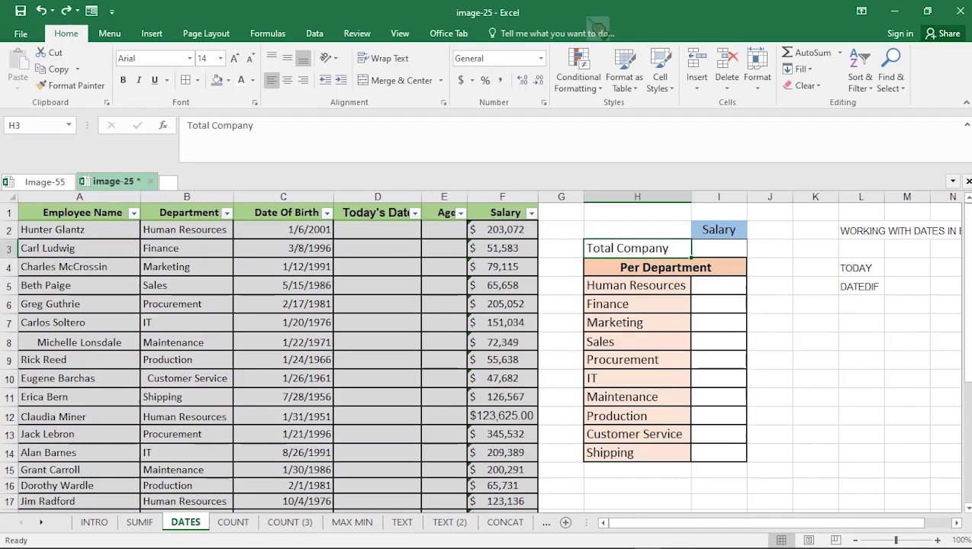
{"action": "left_click", "coordinate": [376, 213]}
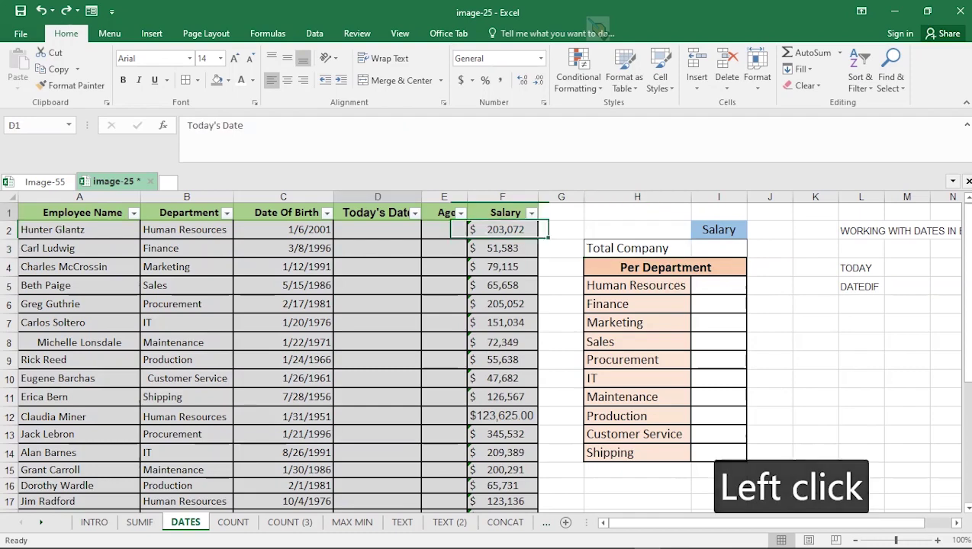
{"action": "left_click", "coordinate": [444, 213]}
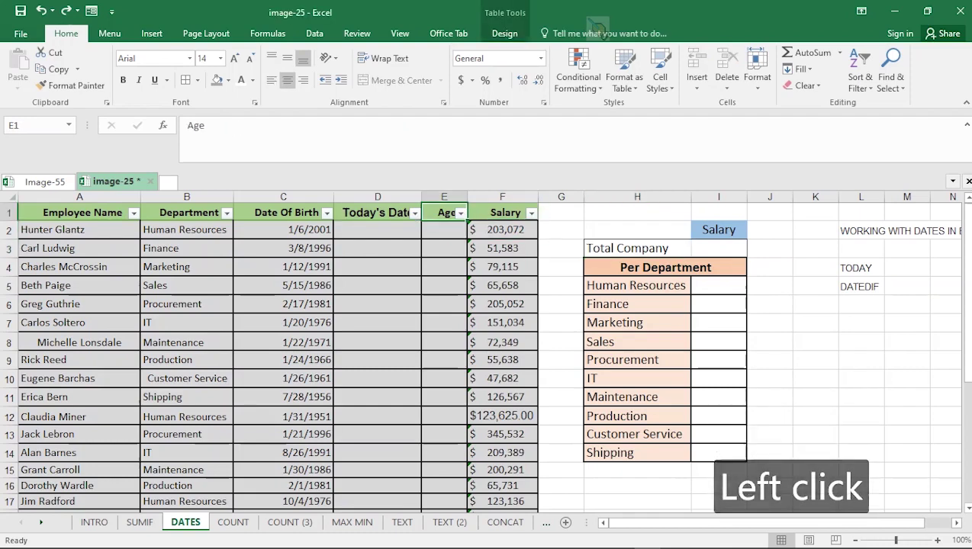
{"action": "left_click", "coordinate": [378, 231]}
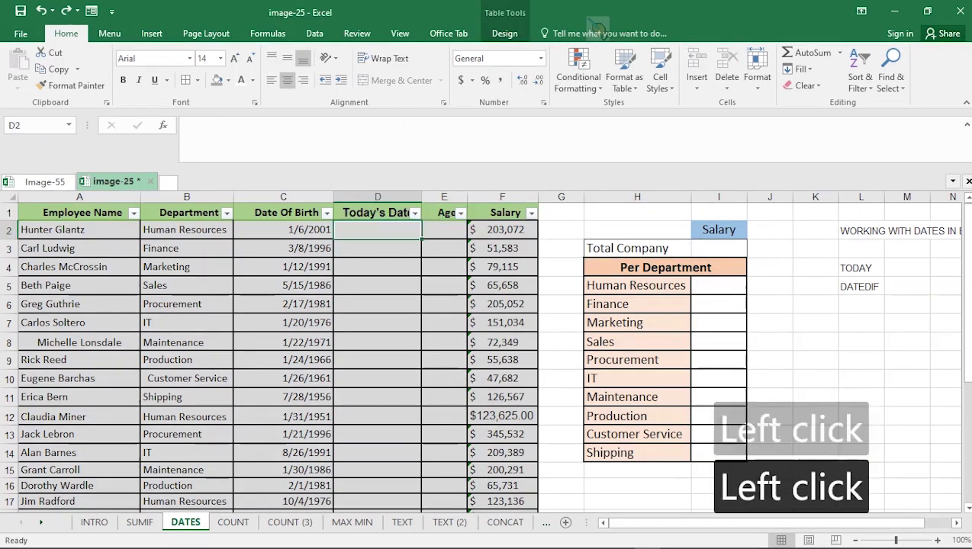
{"action": "type", "text": "="}
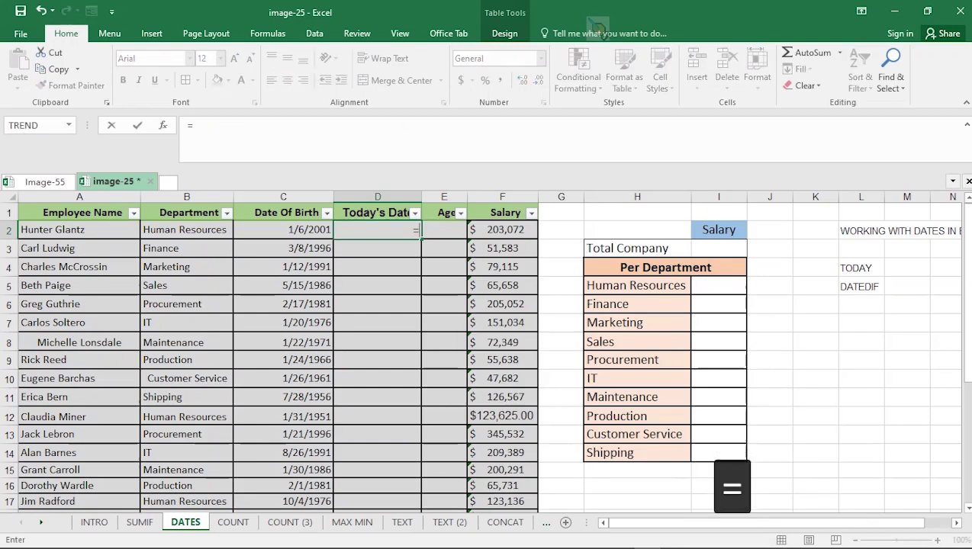
{"action": "type", "text": "TODAY()"}
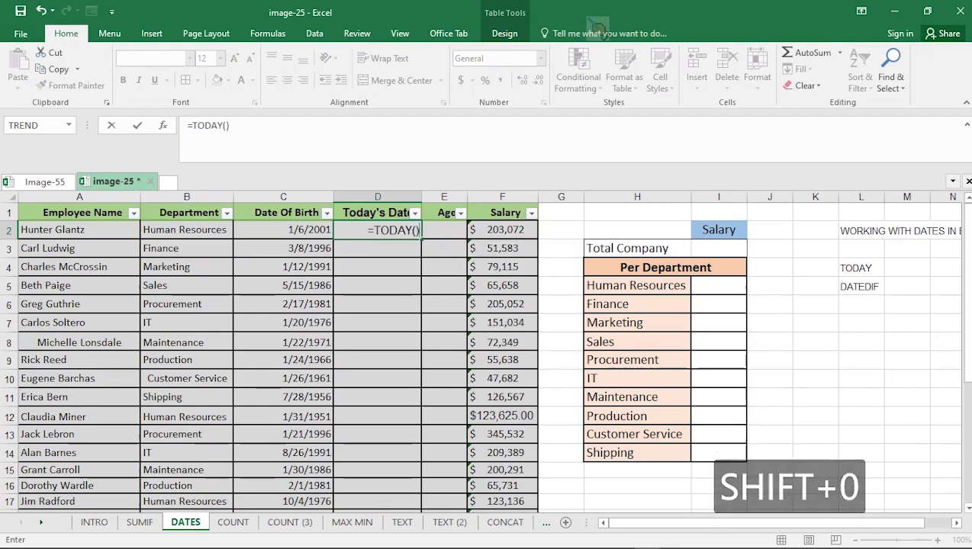
{"action": "key", "text": "Return"}
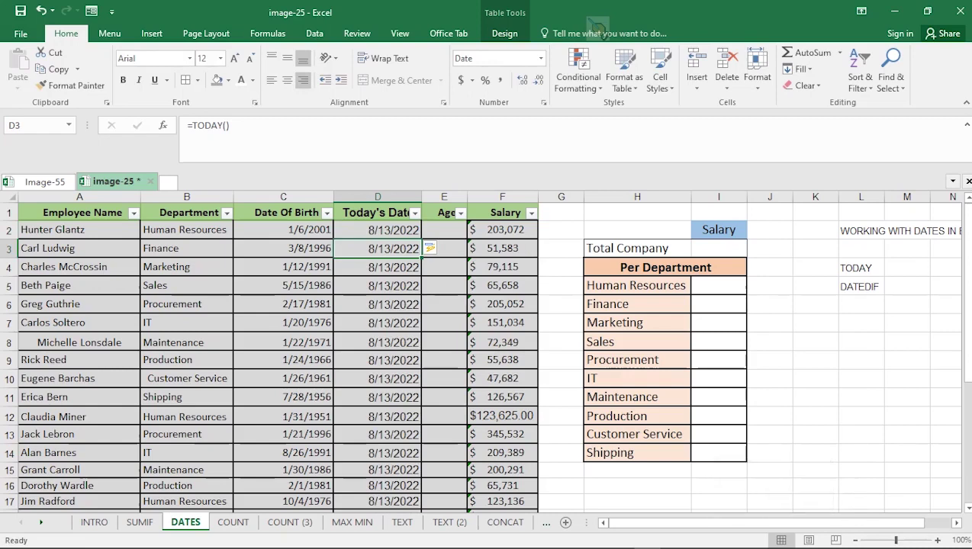
{"action": "left_click", "coordinate": [377, 230]}
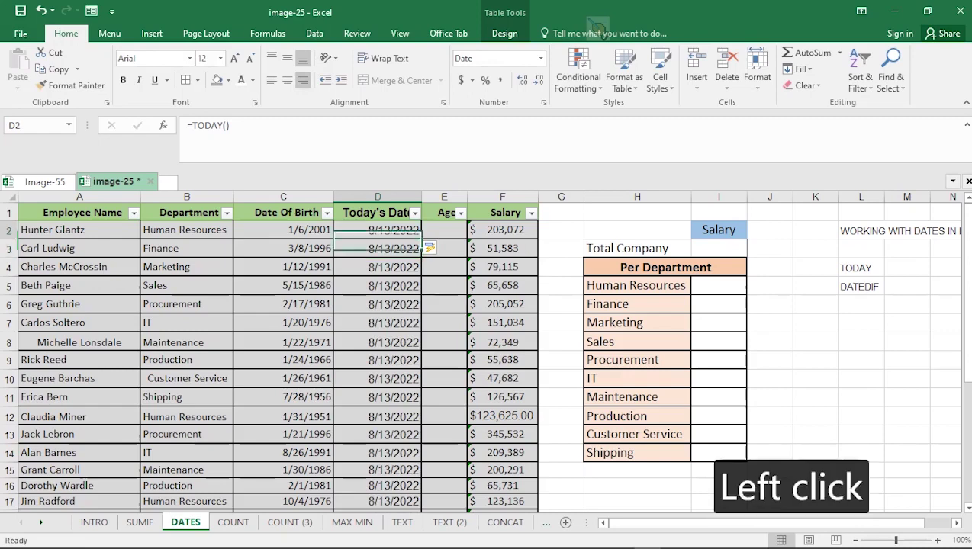
{"action": "left_click", "coordinate": [378, 249]}
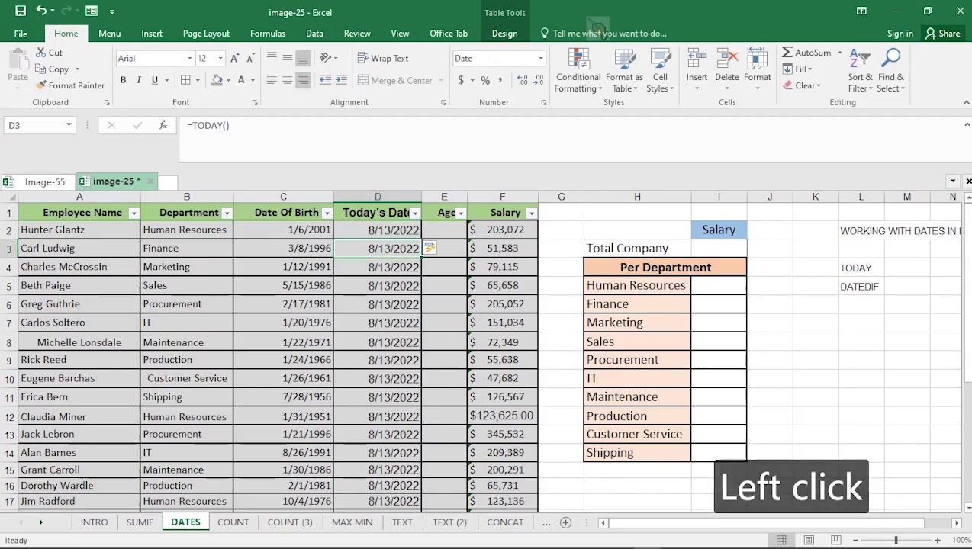
Start a DATEDIF formula in Age cell E2, using the row's Date Of Birth as the start date
{"action": "left_click", "coordinate": [444, 230]}
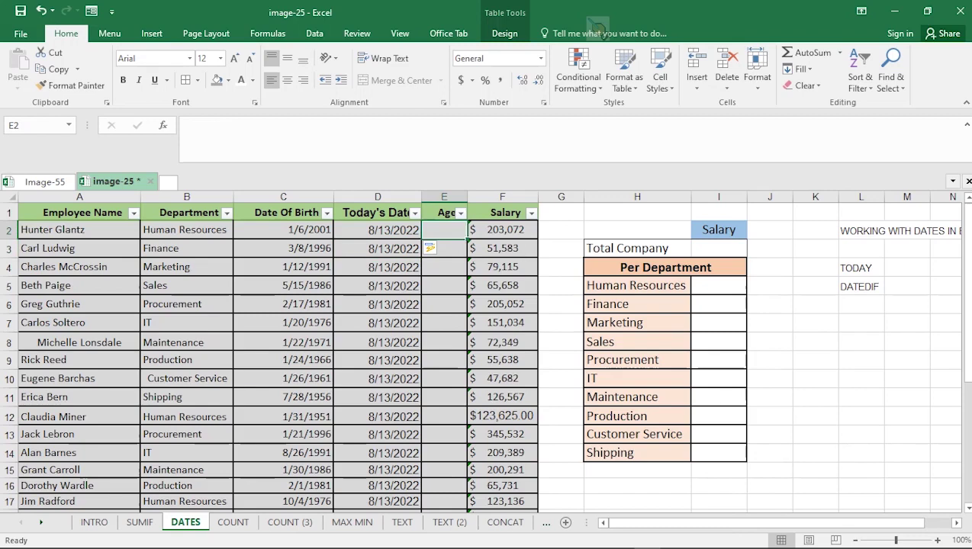
{"action": "type", "text": "="}
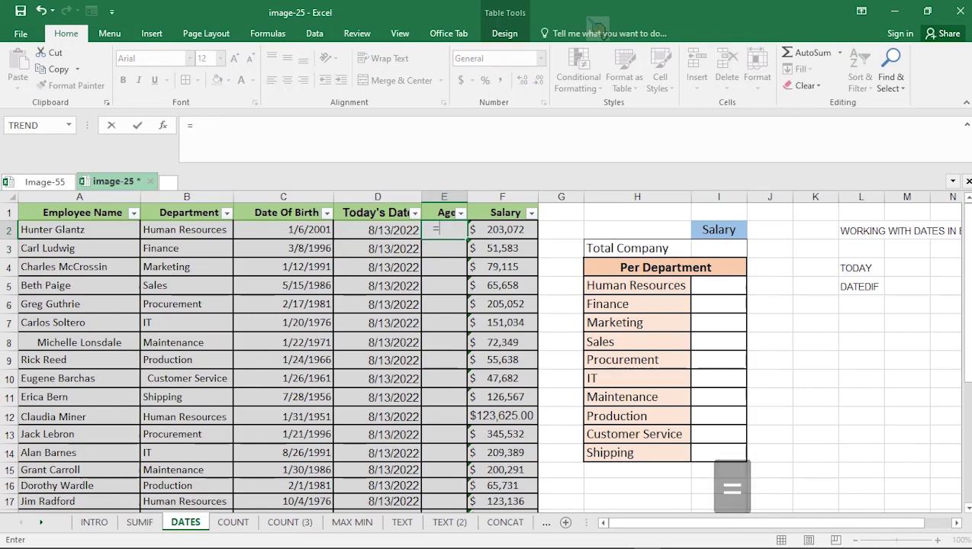
{"action": "type", "text": "DATE"}
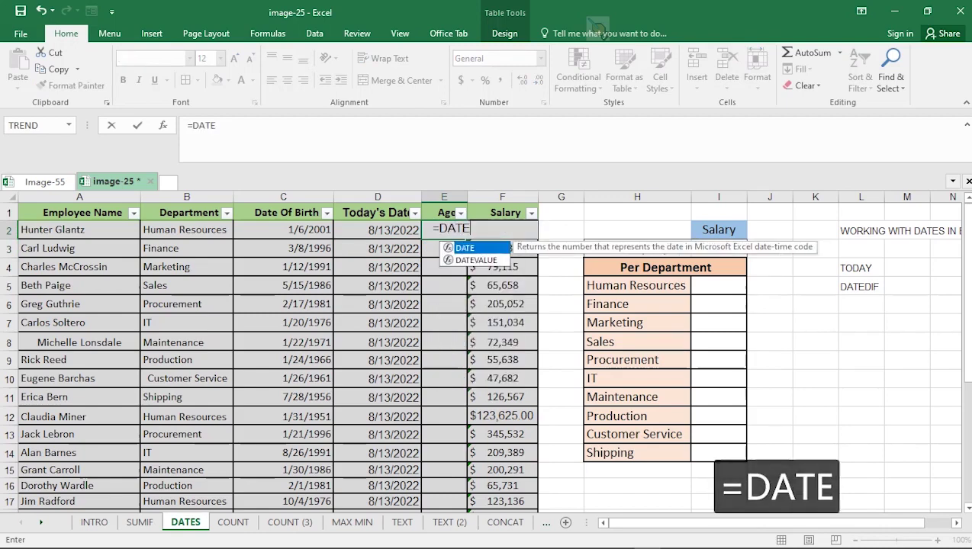
{"action": "type", "text": "DIFF"}
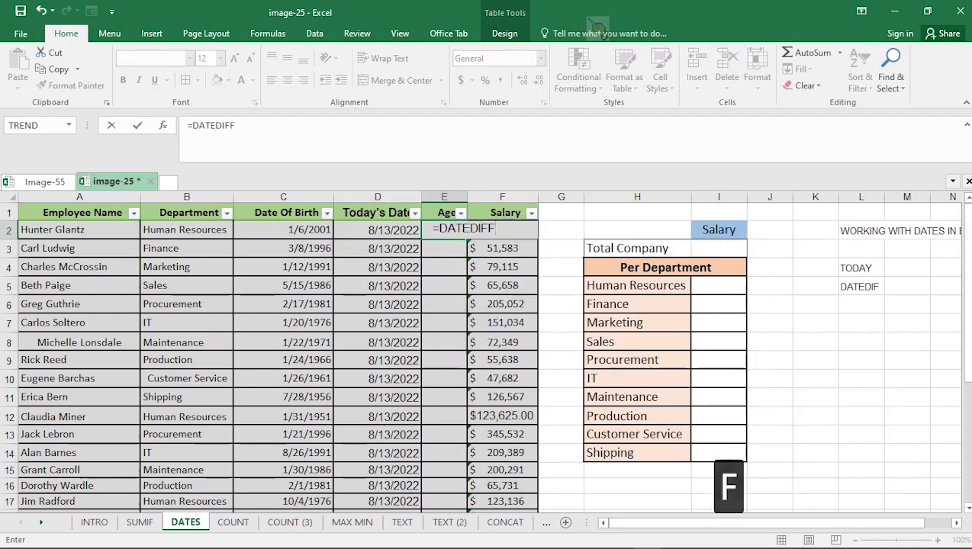
{"action": "key", "text": "BackSpace"}
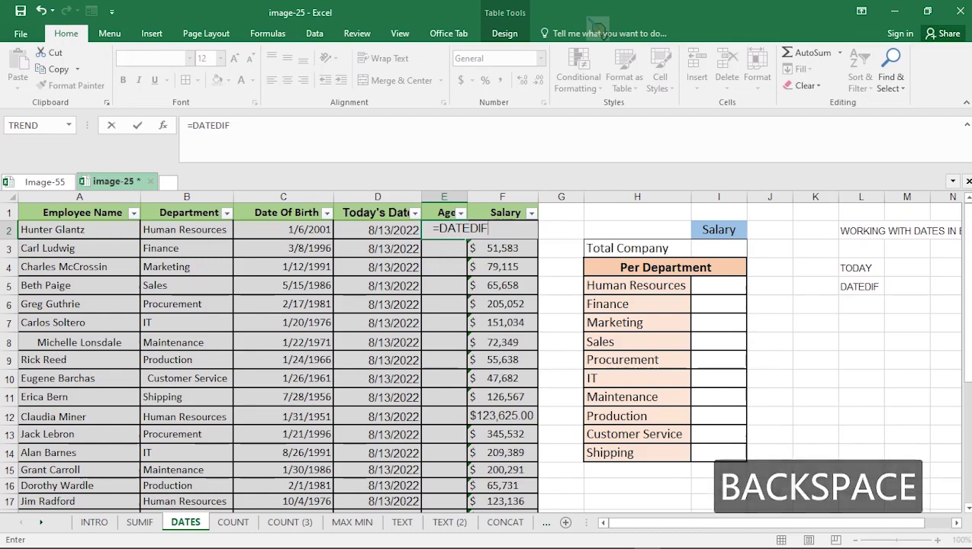
{"action": "type", "text": "("}
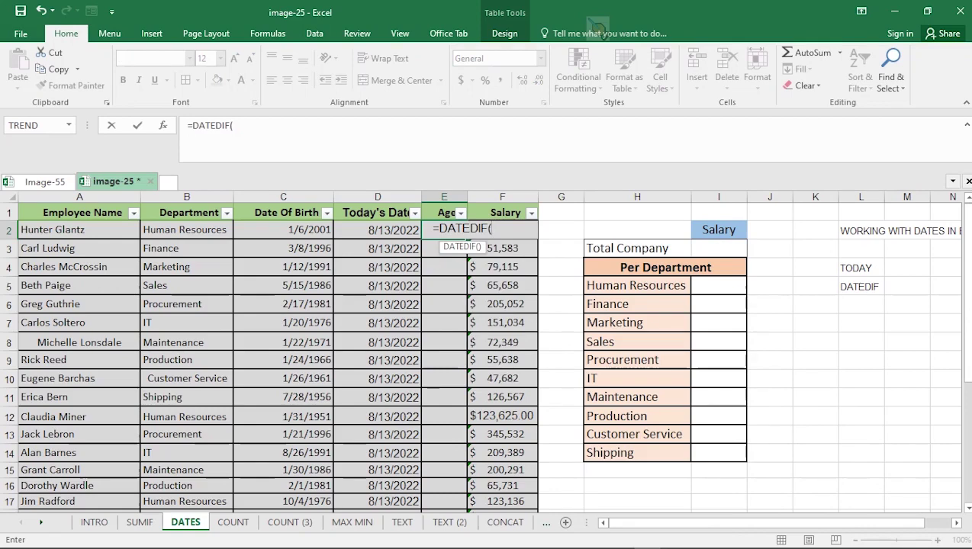
{"action": "left_click", "coordinate": [283, 230]}
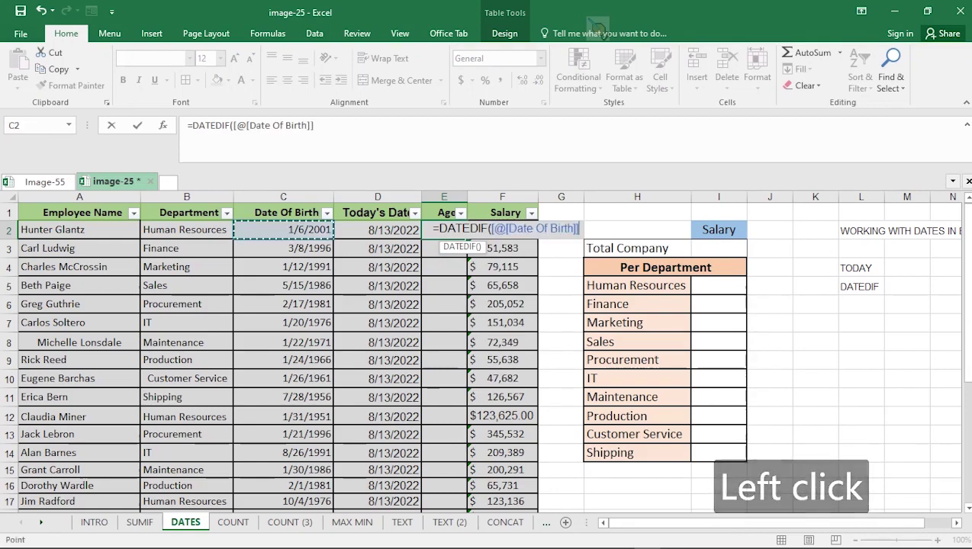
{"action": "type", "text": ","}
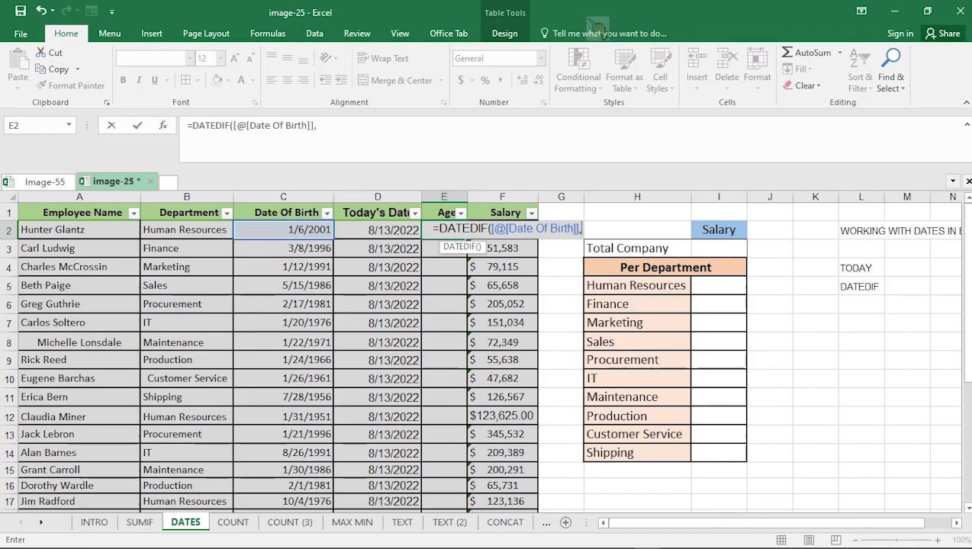
Complete the E2 DATEDIF formula with the row's Today's Date as the end date and "Y" as the unit
{"action": "left_click", "coordinate": [377, 229]}
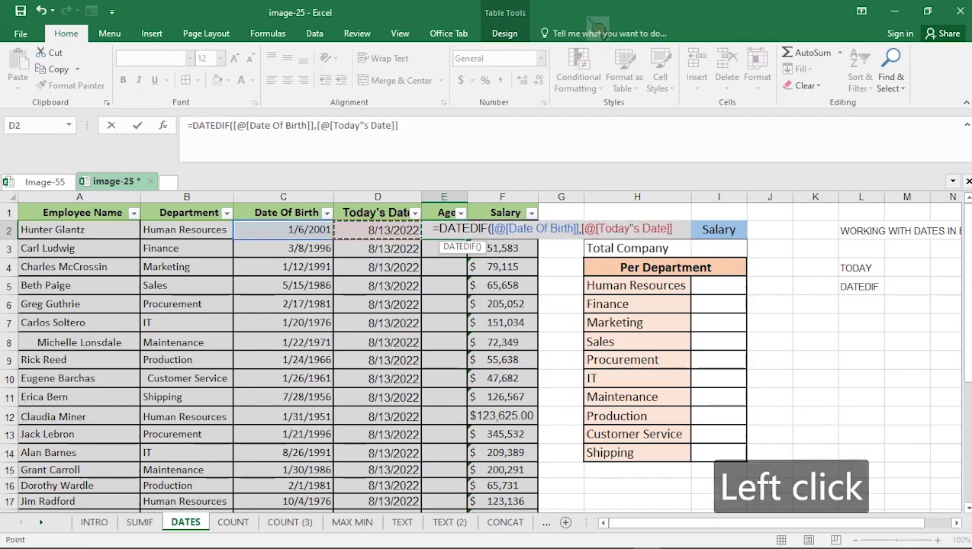
{"action": "type", "text": ","}
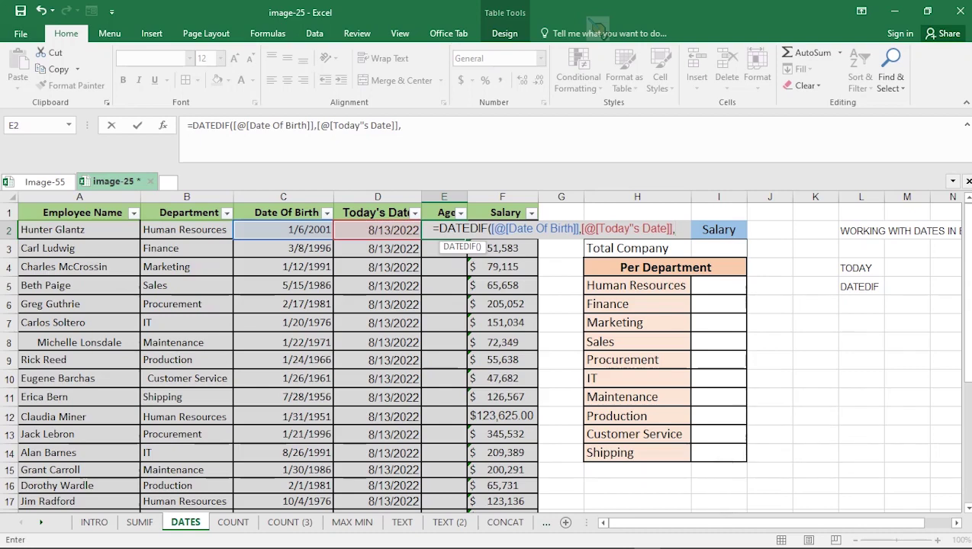
{"action": "type", "text": "\""}
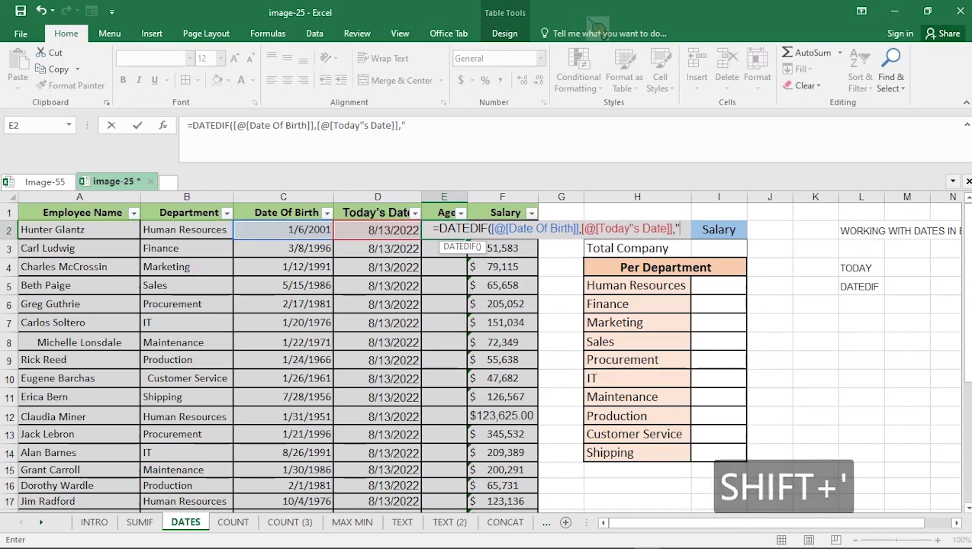
{"action": "type", "text": "Y"}
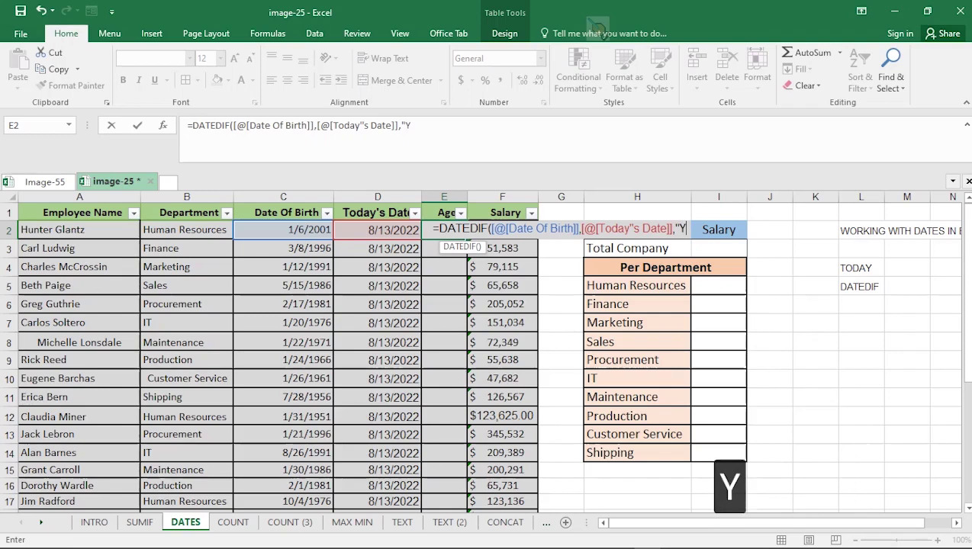
{"action": "type", "text": "\""}
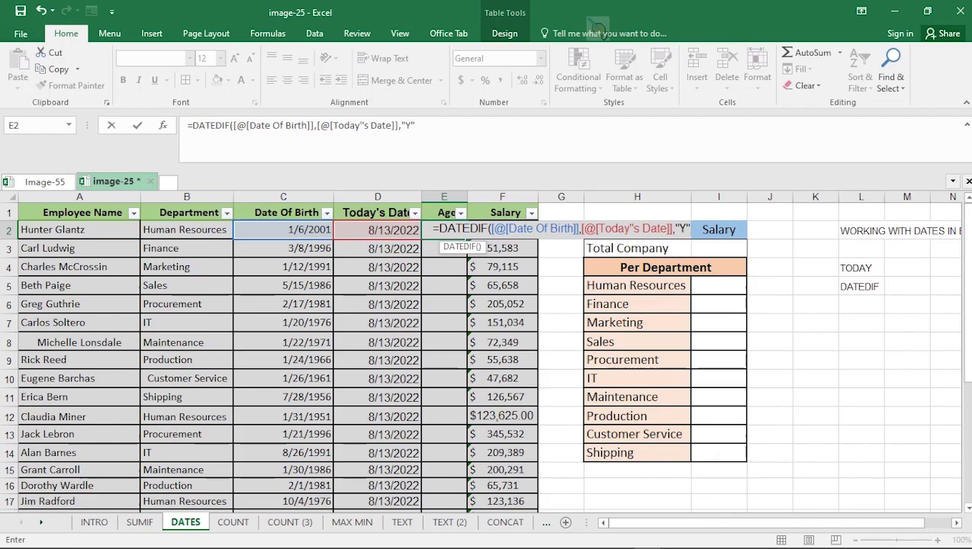
{"action": "type", "text": ")"}
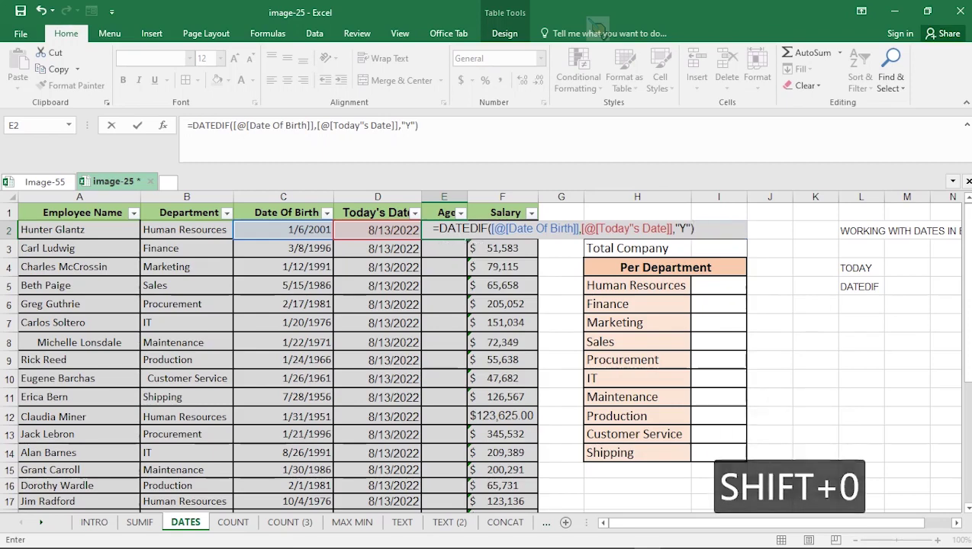
{"action": "key", "text": "Return"}
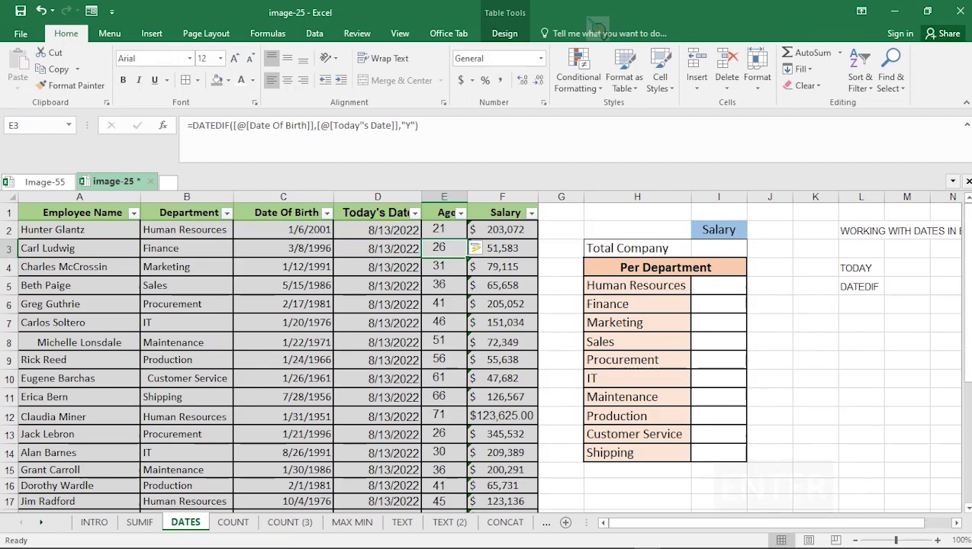
Review the calculated Age column and the DATEDIF syntax variations written below the employee table
{"action": "scroll", "coordinate": [480, 351], "scroll_direction": "down", "scroll_amount": 4}
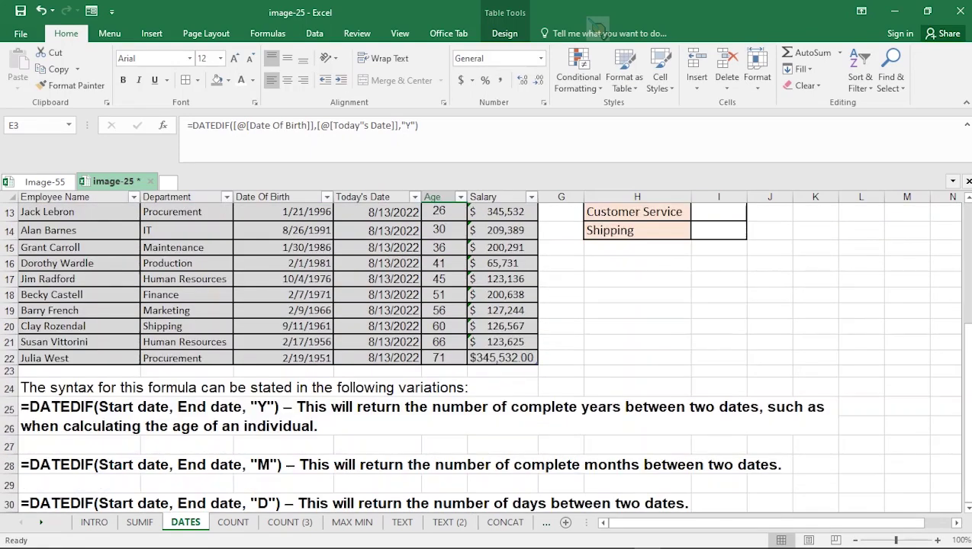
{"action": "scroll", "coordinate": [458, 336], "scroll_direction": "up", "scroll_amount": 4}
{"action": "left_click", "coordinate": [443, 230]}
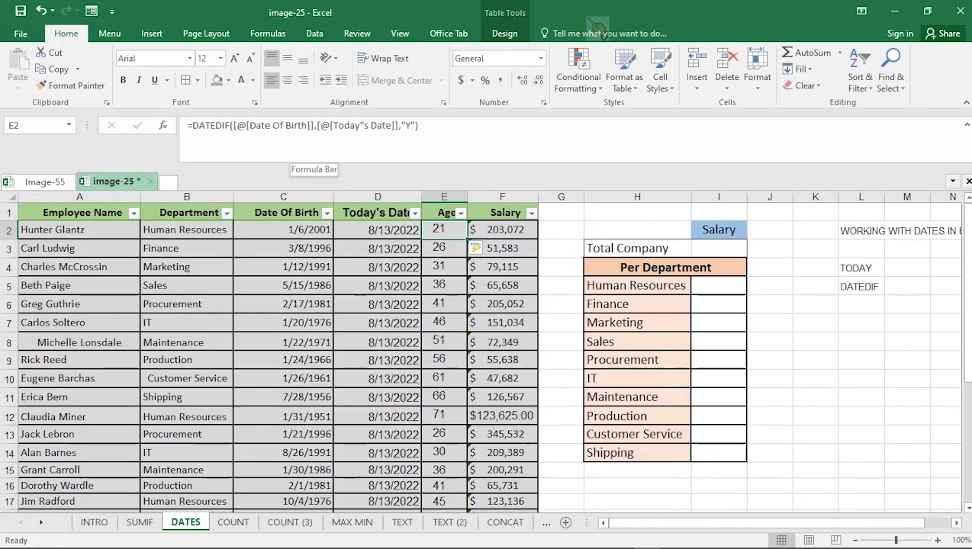
{"action": "scroll", "coordinate": [481, 351], "scroll_direction": "down", "scroll_amount": 5}
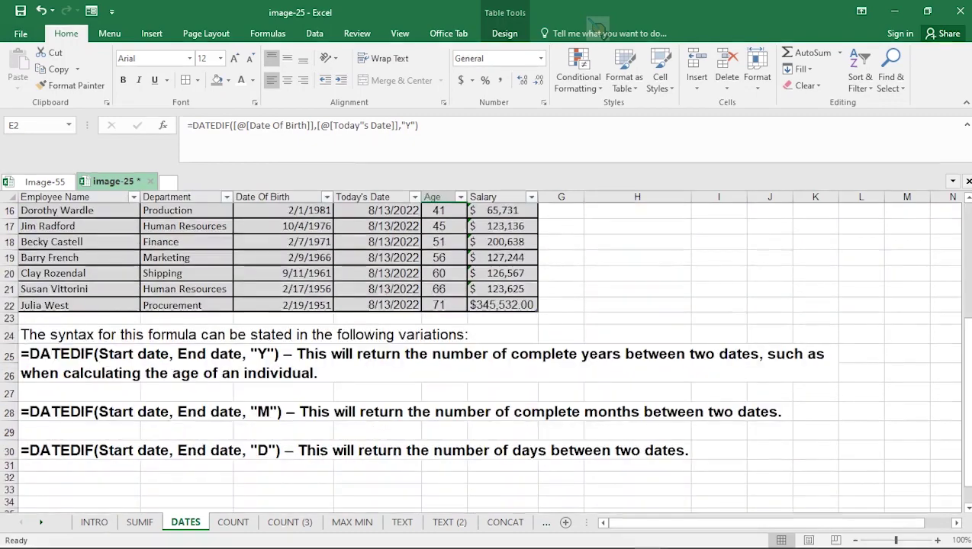
{"action": "scroll", "coordinate": [481, 351], "scroll_direction": "up", "scroll_amount": 2}
{"action": "scroll", "coordinate": [481, 351], "scroll_direction": "down", "scroll_amount": 2}
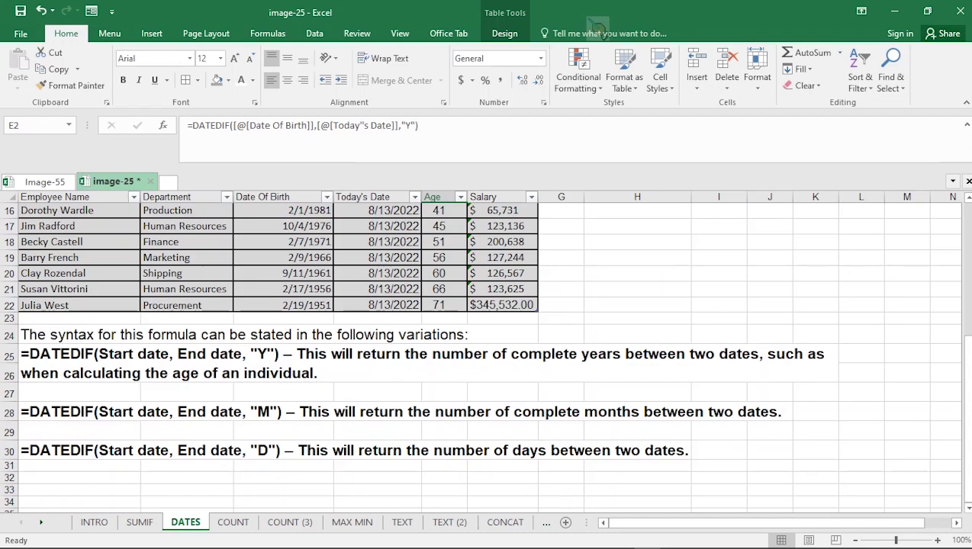
{"action": "scroll", "coordinate": [481, 351], "scroll_direction": "up", "scroll_amount": 5}
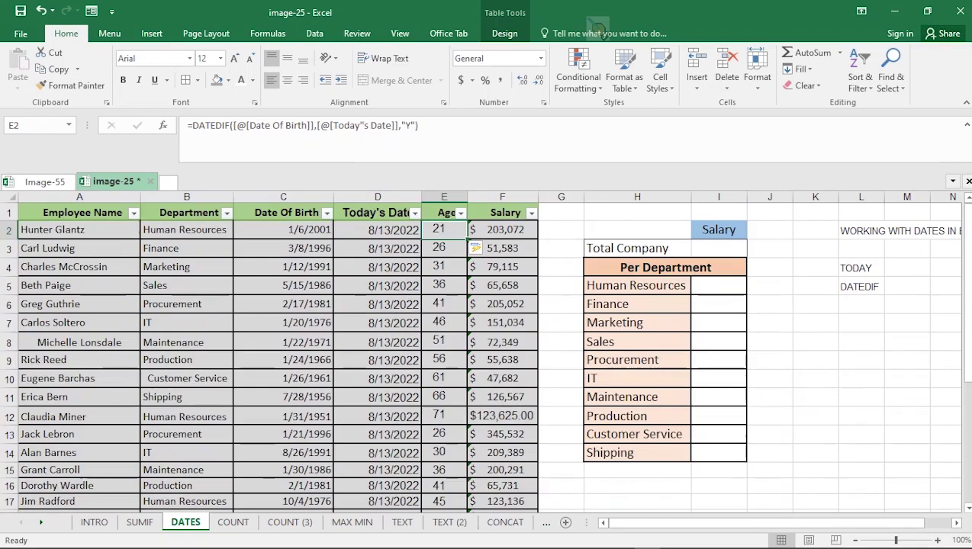
Change the DATEDIF unit in Age cell E2 to "M" to calculate the ages in complete months
{"action": "left_click", "coordinate": [444, 229]}
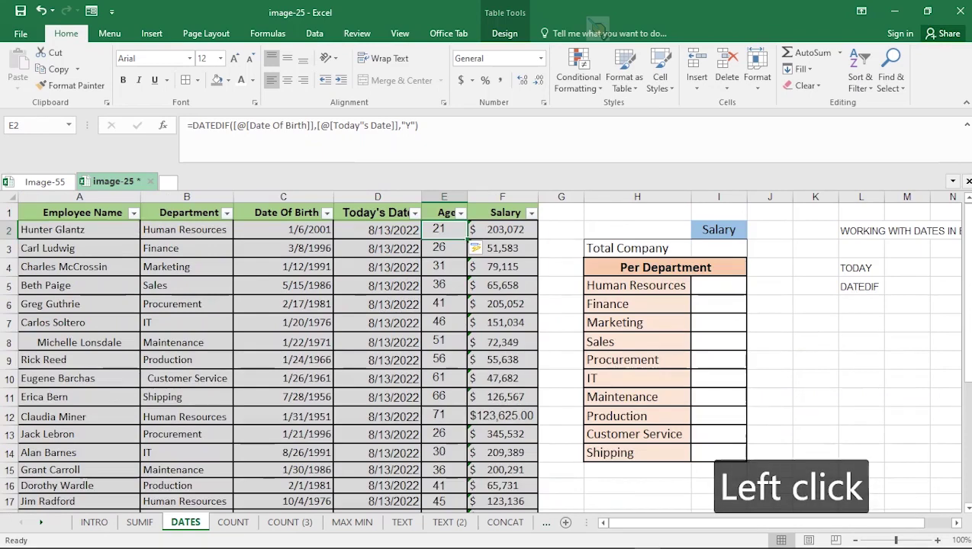
{"action": "left_click_drag", "start_coordinate": [411, 126], "coordinate": [405, 126]}
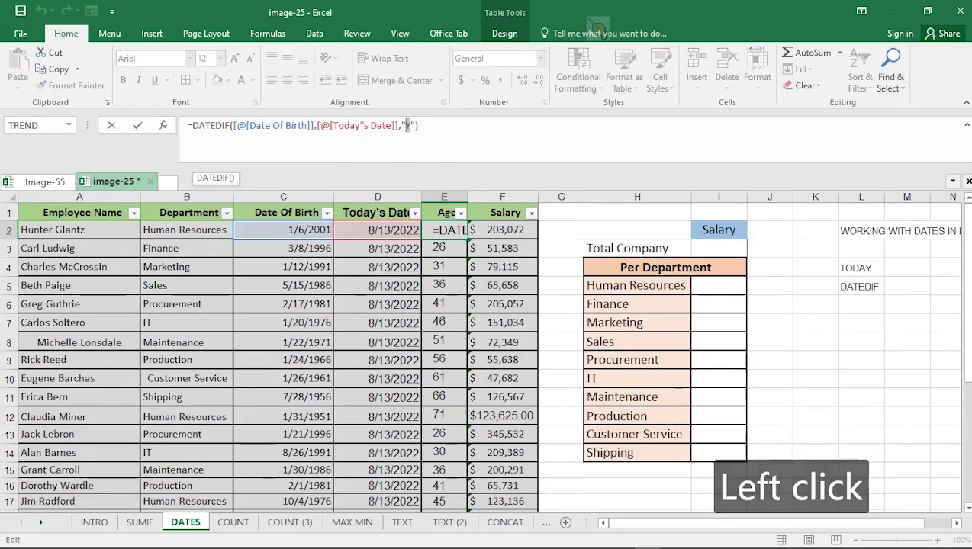
{"action": "type", "text": "M"}
{"action": "key", "text": "Return"}
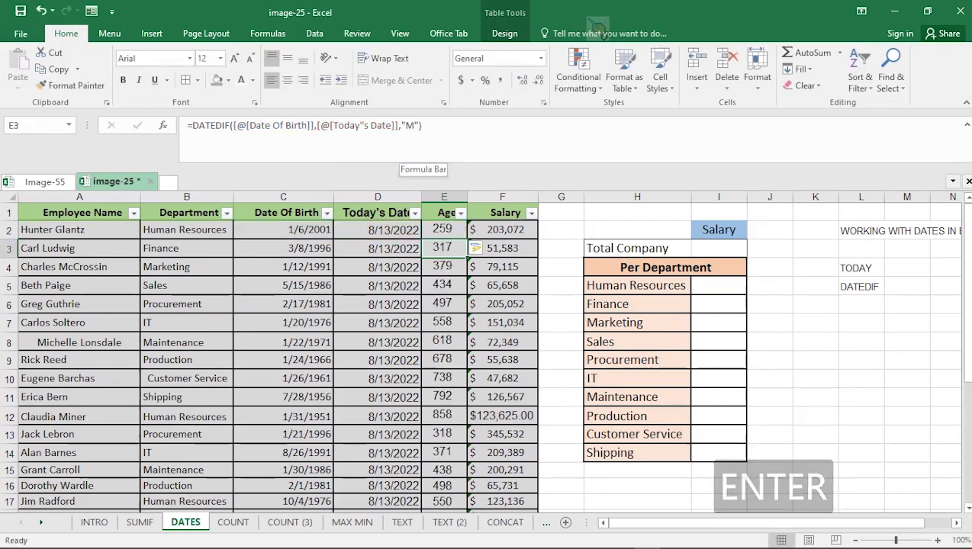
Change the DATEDIF unit in Age cell E3 to "D" to calculate the ages in days
{"action": "left_click", "coordinate": [409, 125]}
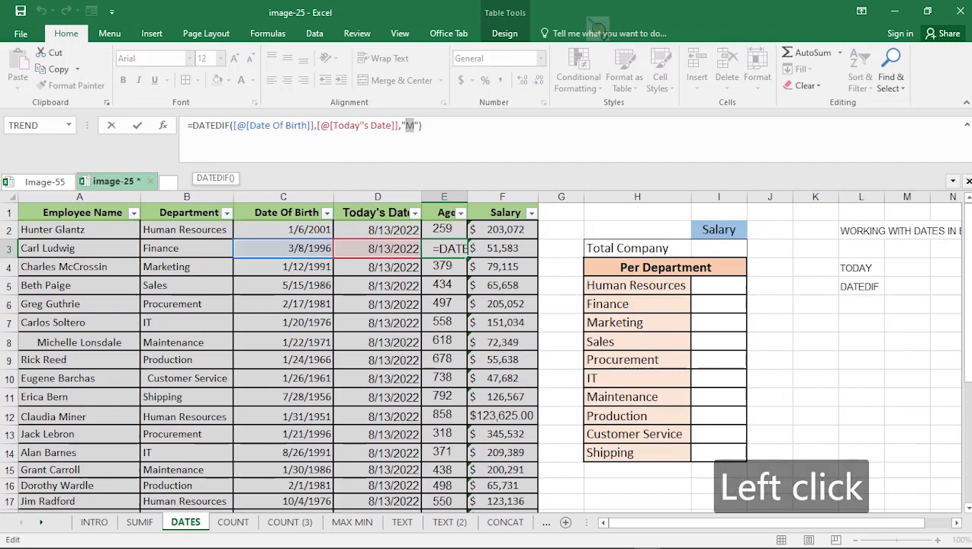
{"action": "type", "text": "D"}
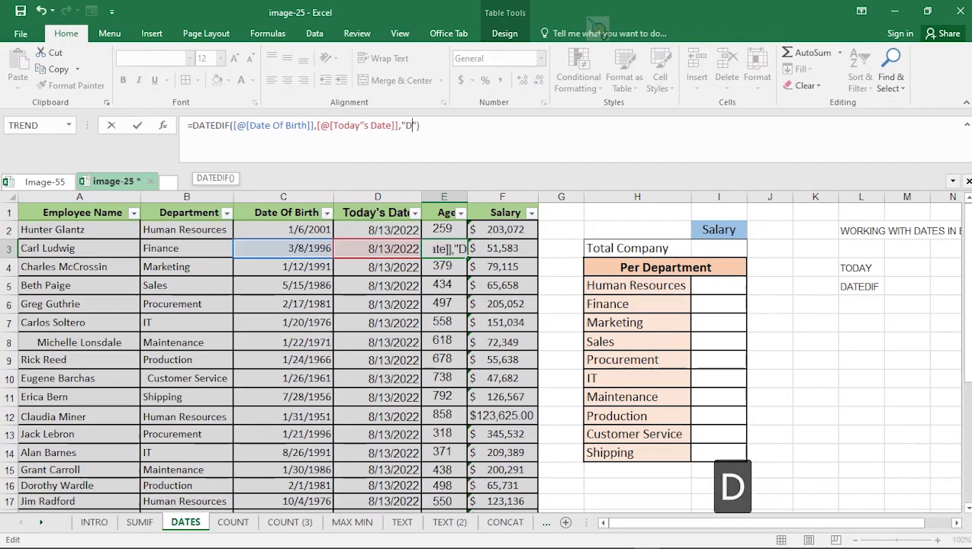
{"action": "key", "text": "Return"}
Set the DATEDIF unit in Age cell E4 to "Y" to calculate the ages in complete years
{"action": "left_click_drag", "start_coordinate": [413, 125], "coordinate": [405, 125]}
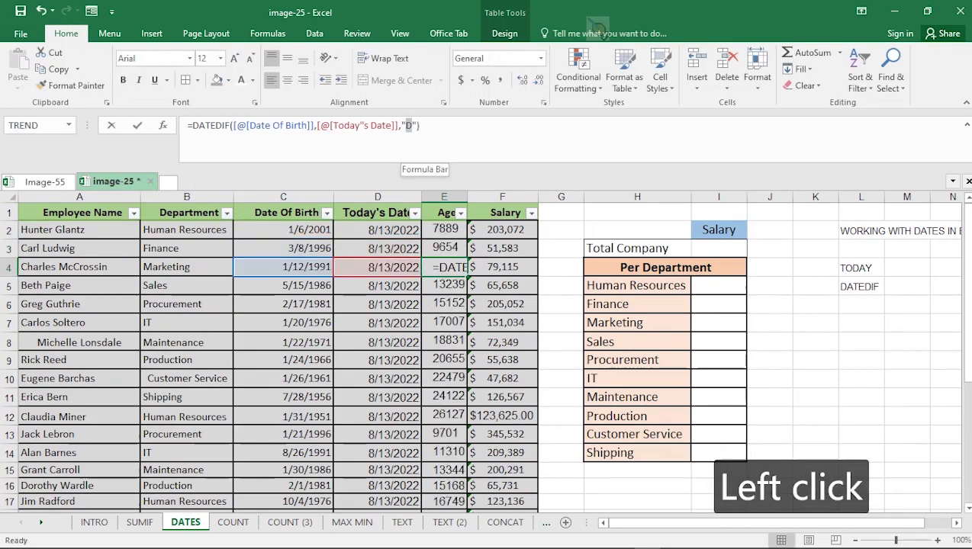
{"action": "type", "text": "Y"}
{"action": "key", "text": "Return"}
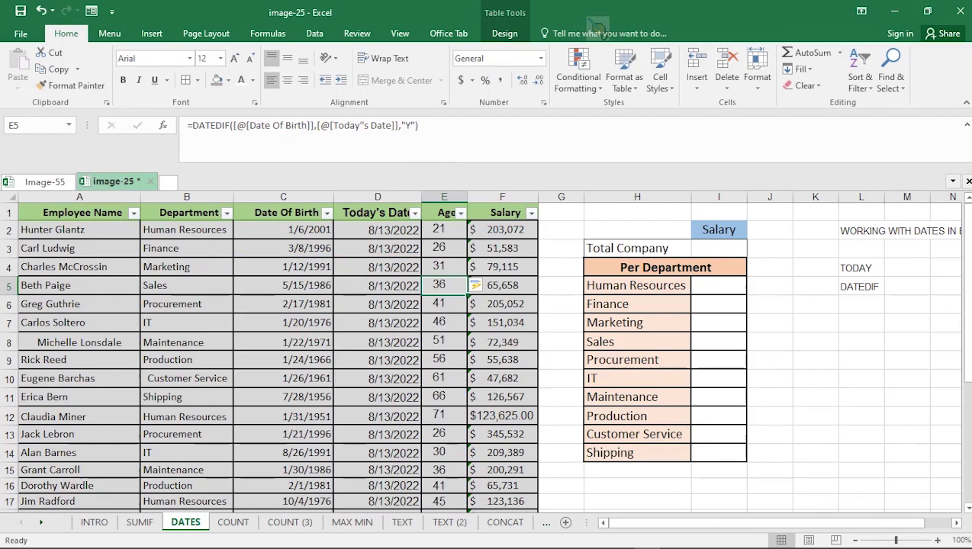
On the COUNT sheet, enter a COUNT formula over the table's Employee Name column in Total Company cell K3
{"action": "left_click", "coordinate": [233, 522]}
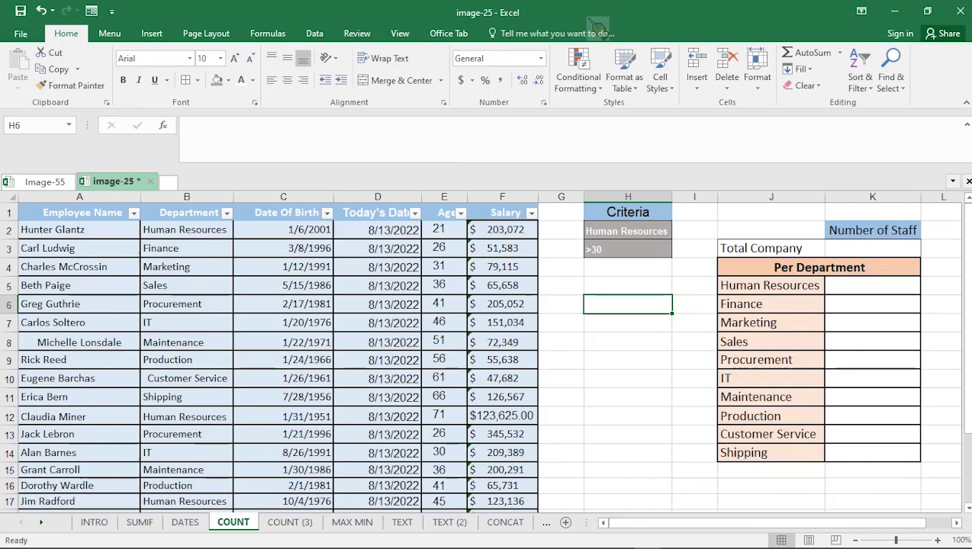
{"action": "left_click", "coordinate": [873, 248]}
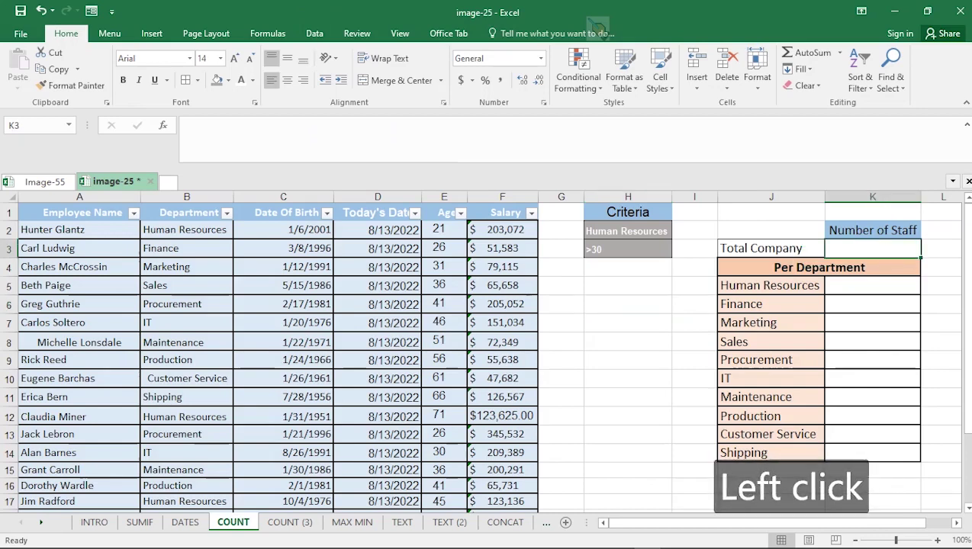
{"action": "type", "text": "="}
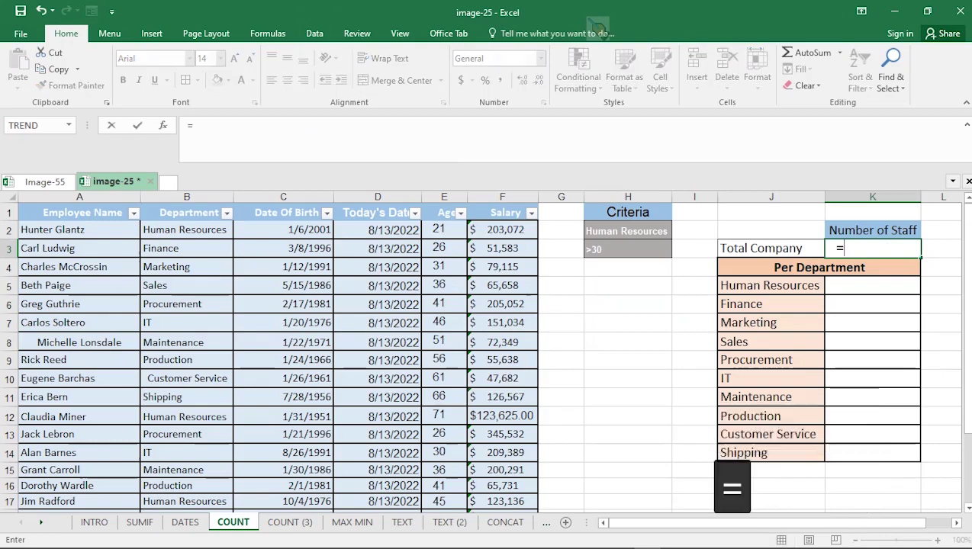
{"action": "type", "text": "COUNT("}
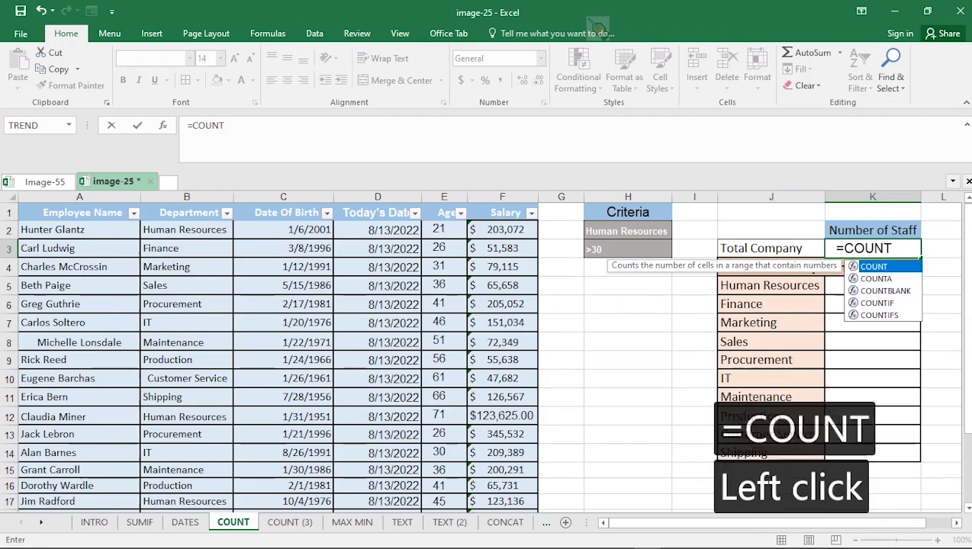
{"action": "double_click", "coordinate": [875, 266]}
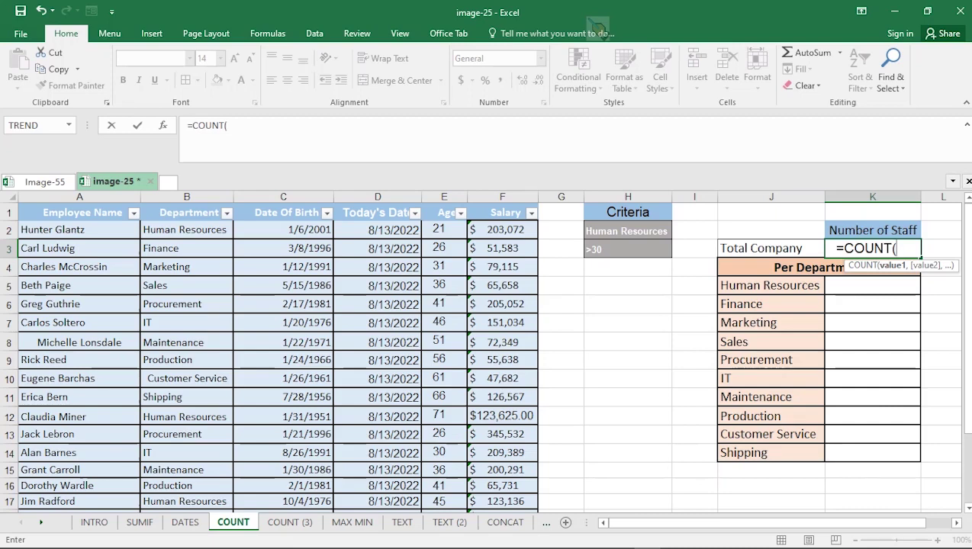
{"action": "left_click", "coordinate": [54, 229]}
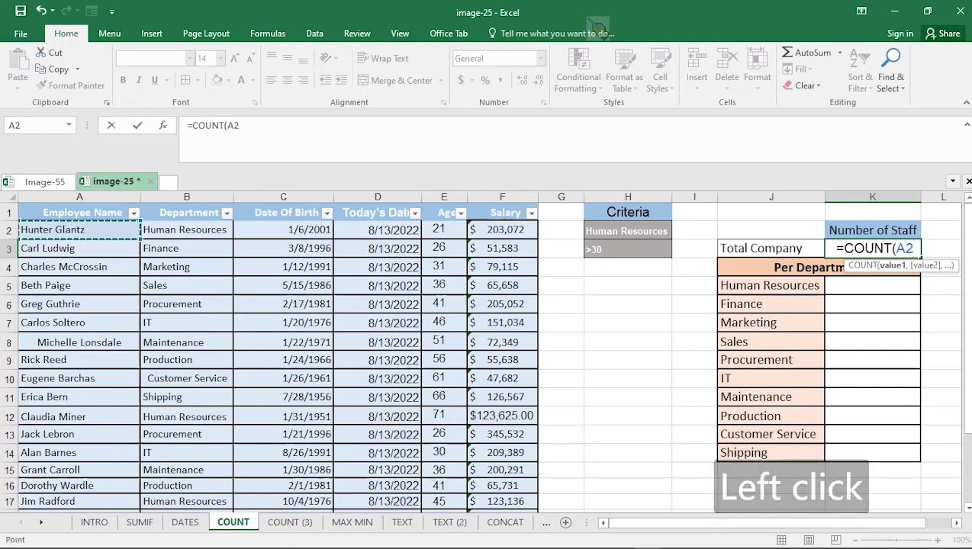
{"action": "key", "text": "ctrl+shift+Down"}
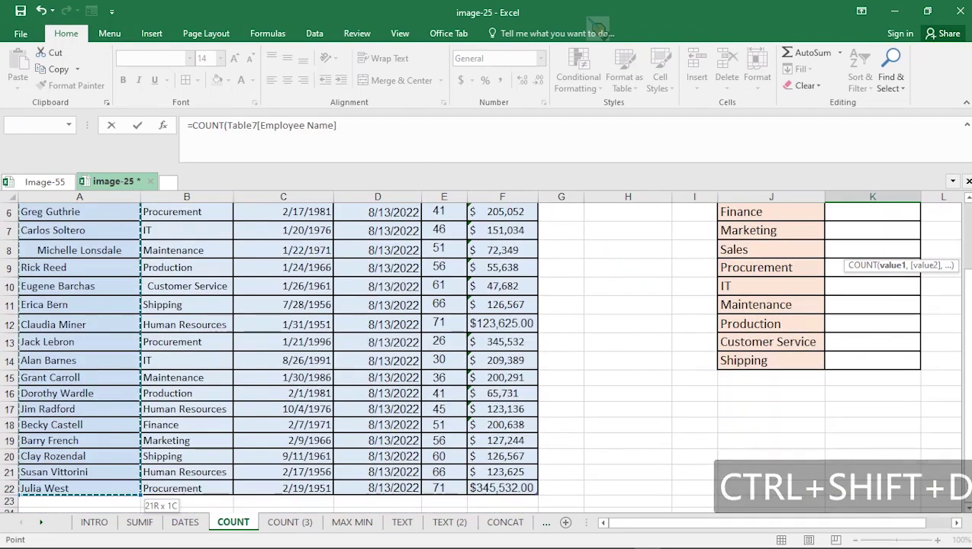
{"action": "scroll", "coordinate": [486, 351], "scroll_direction": "up", "scroll_amount": 2}
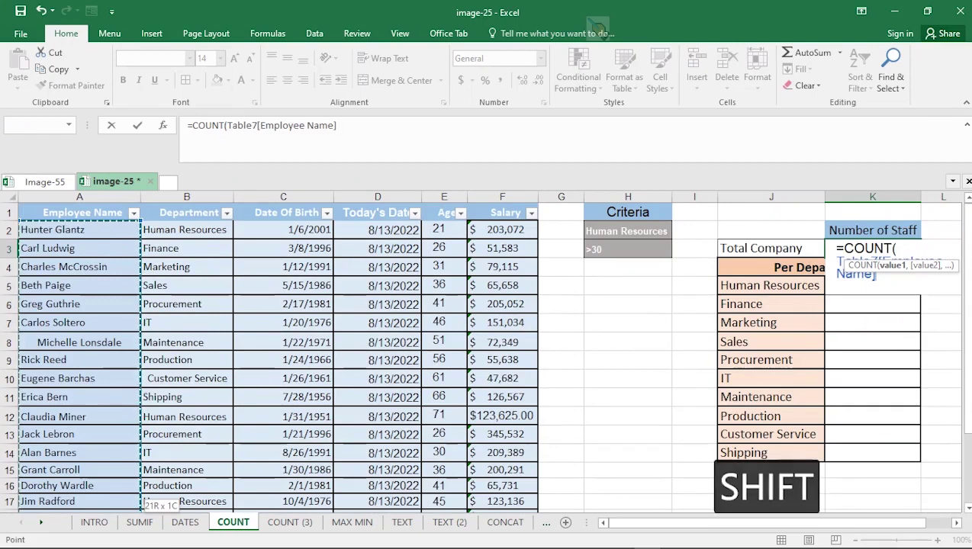
{"action": "type", "text": ")"}
{"action": "key", "text": "Return"}
Enter a COUNTIF formula in Human Resources cell K5, with the Department column as the range and J5 as the criterion
{"action": "left_click", "coordinate": [873, 285]}
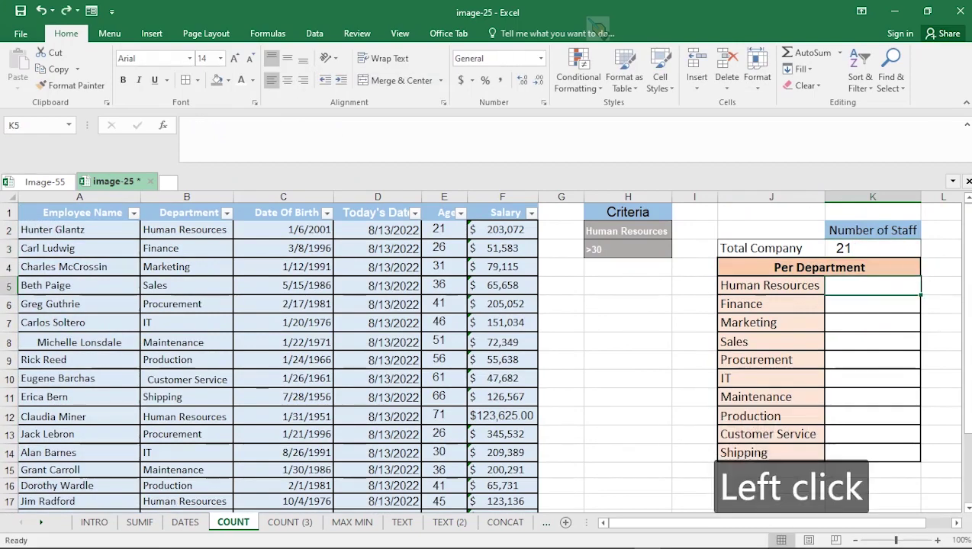
{"action": "type", "text": "="}
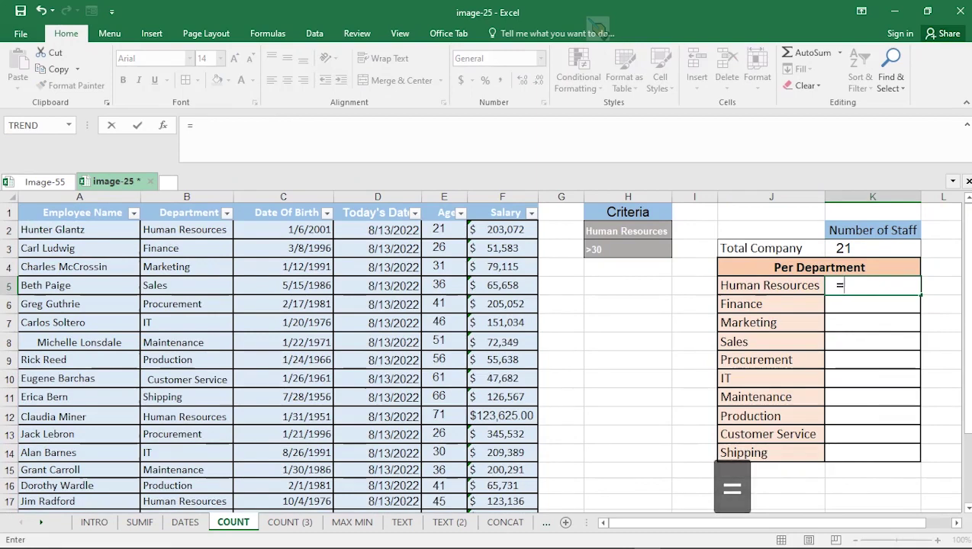
{"action": "type", "text": "=COUNT"}
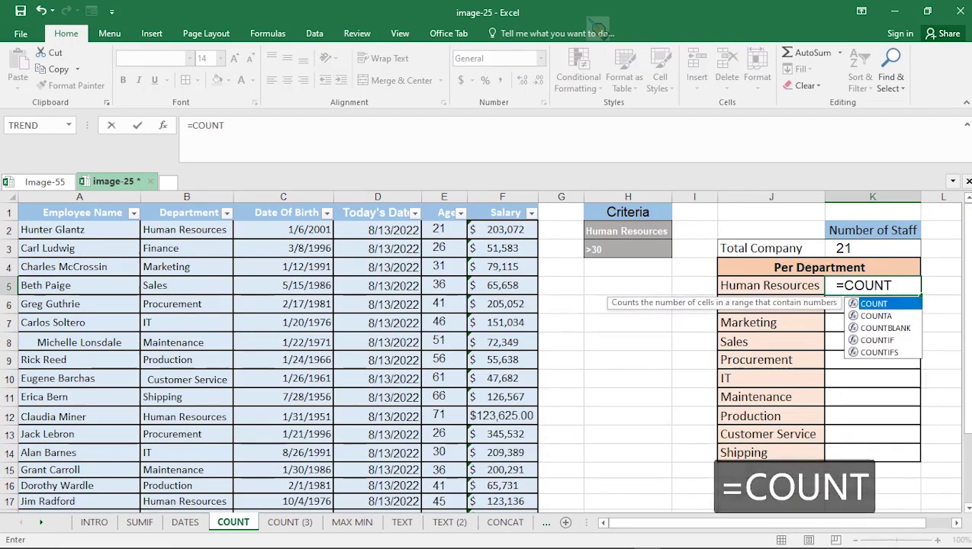
{"action": "double_click", "coordinate": [877, 340]}
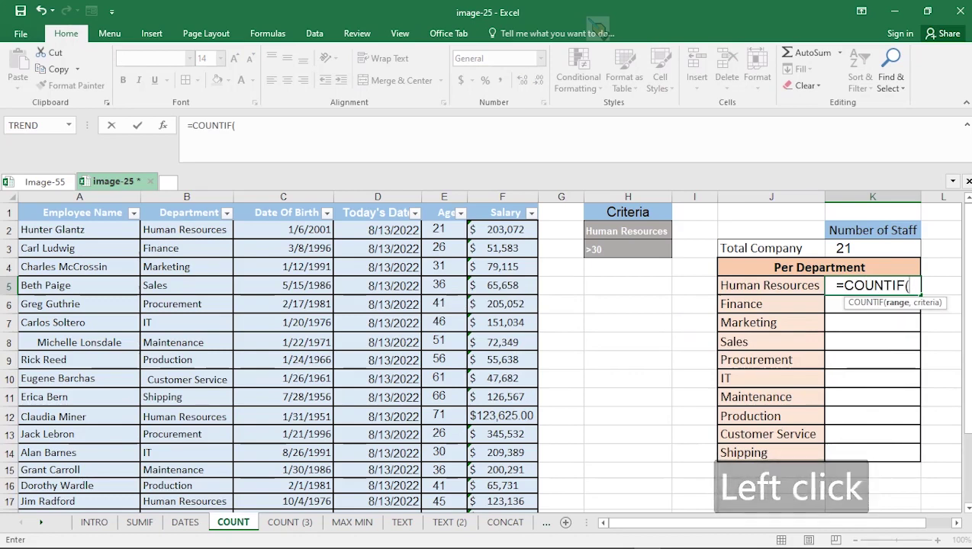
{"action": "left_click", "coordinate": [186, 230]}
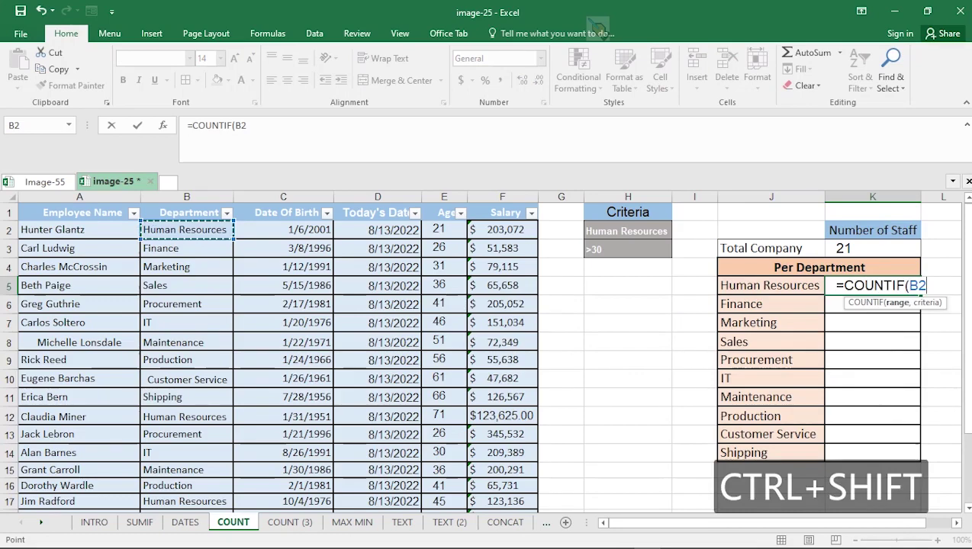
{"action": "key", "text": "ctrl+shift+Down"}
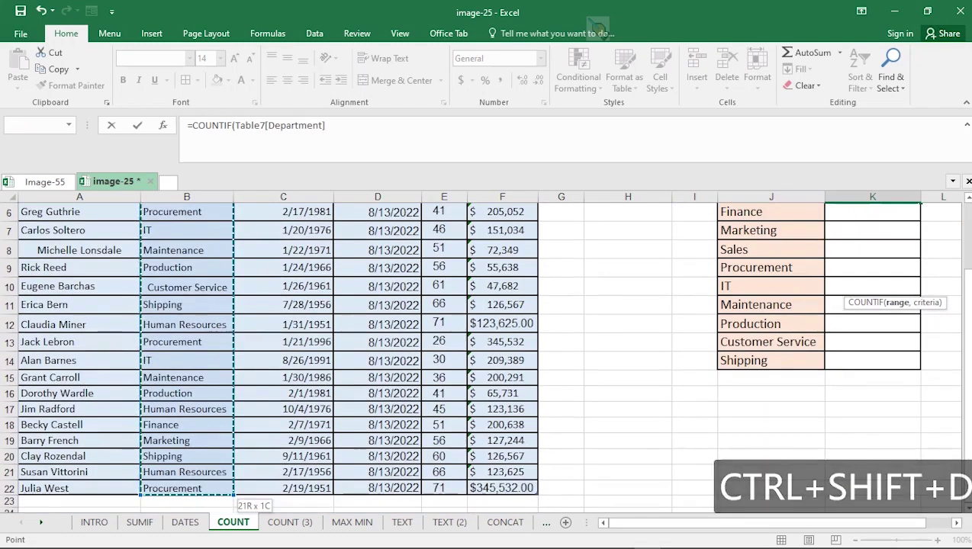
{"action": "scroll", "coordinate": [484, 357], "scroll_direction": "up", "scroll_amount": 2}
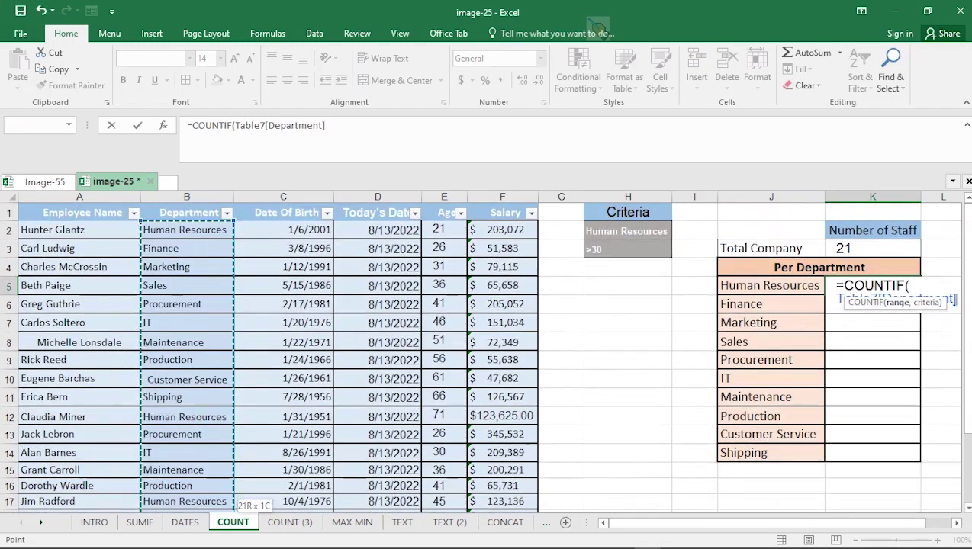
{"action": "type", "text": ","}
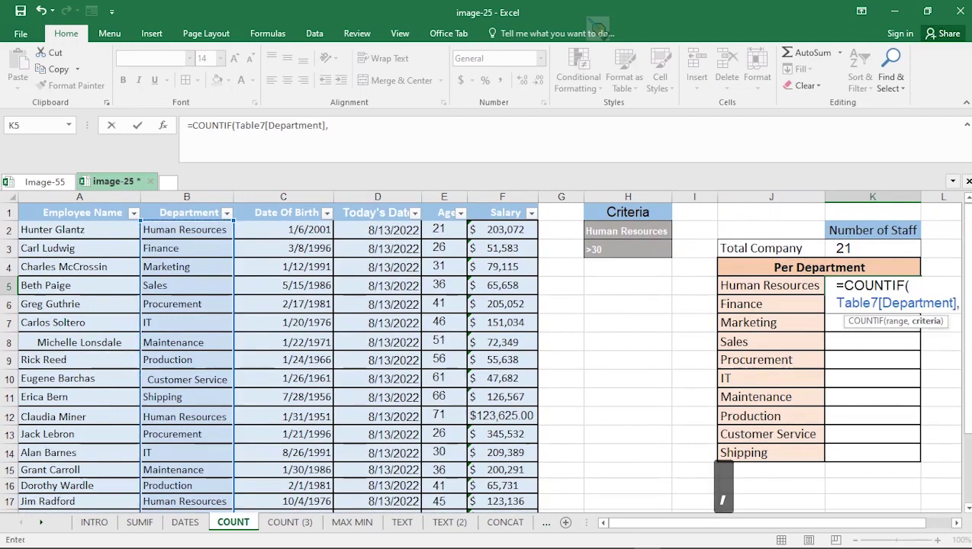
{"action": "left_click", "coordinate": [771, 286]}
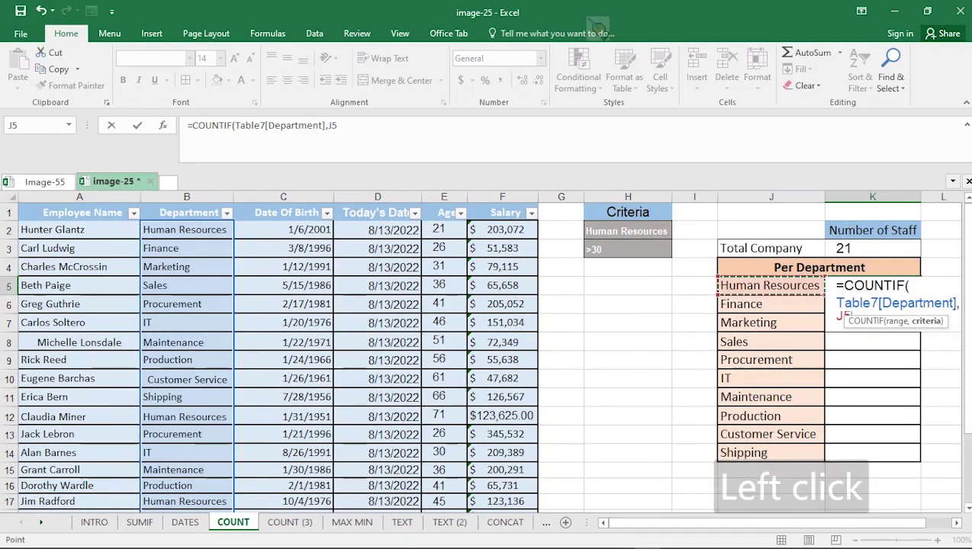
{"action": "type", "text": ")"}
{"action": "key", "text": "Return"}
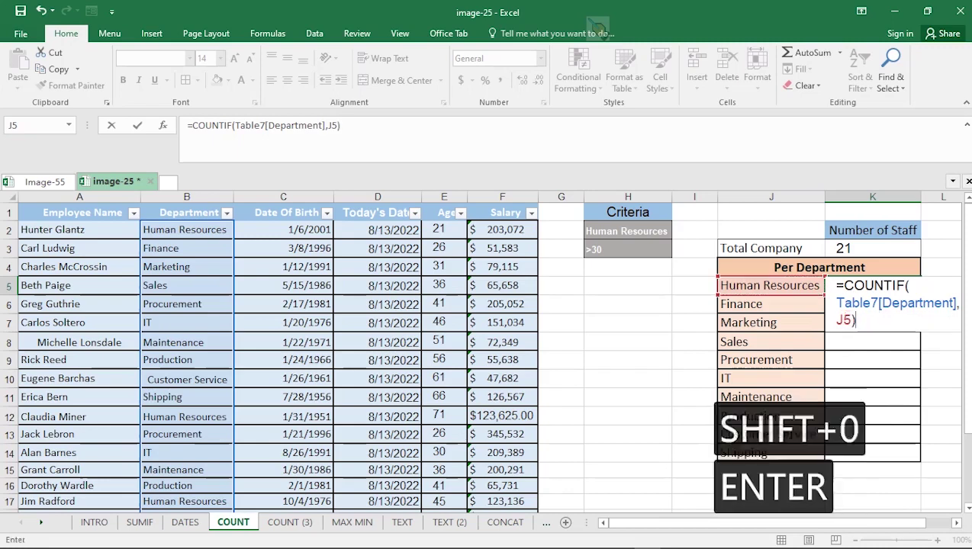
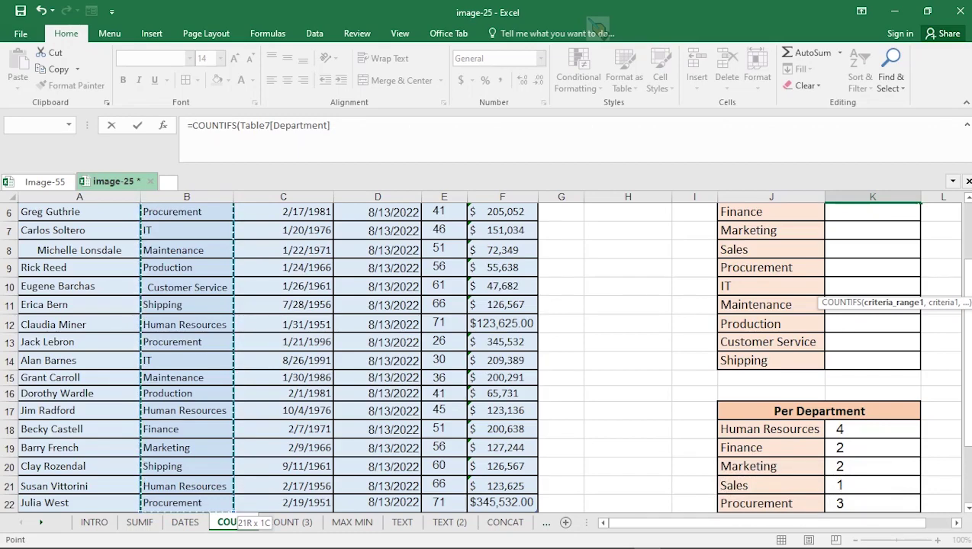
In the K5 COUNTIFS formula, pair the Department range with Human Resources criteria cell H2 as the first condition
{"action": "scroll", "coordinate": [480, 354], "scroll_direction": "up", "scroll_amount": 2}
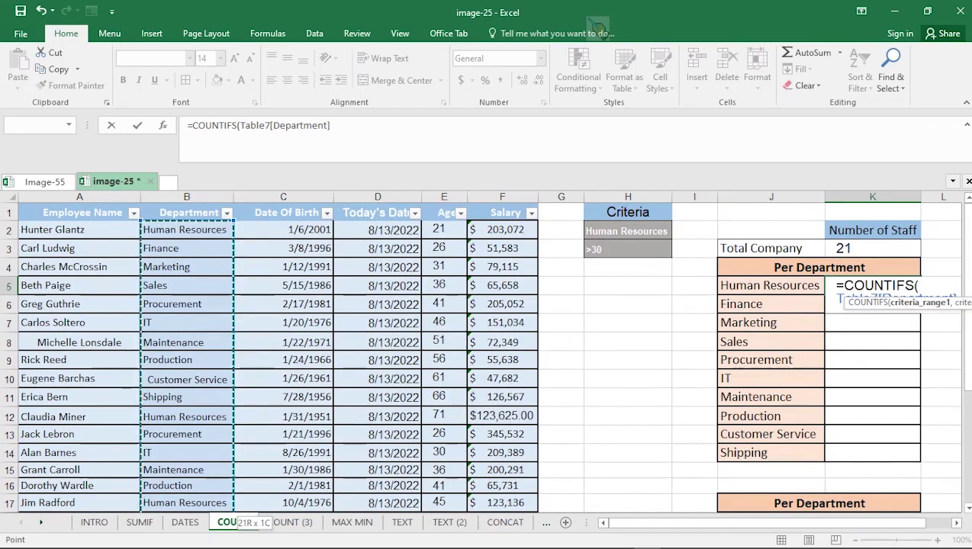
{"action": "type", "text": ","}
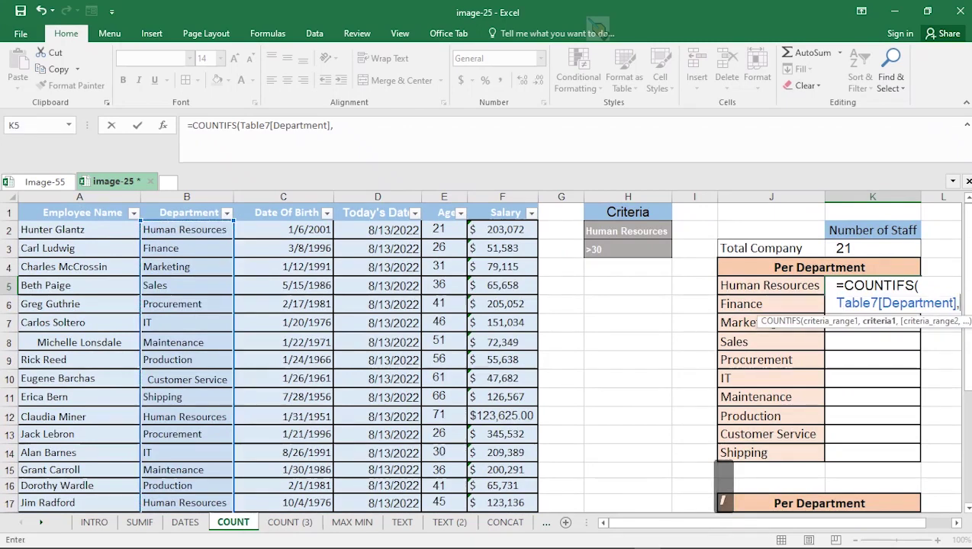
{"action": "left_click", "coordinate": [628, 230]}
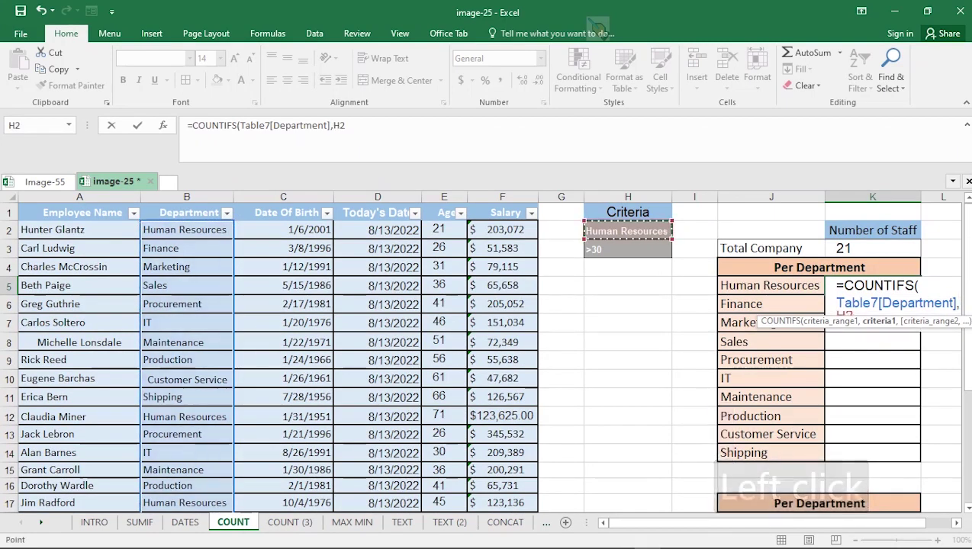
{"action": "type", "text": ","}
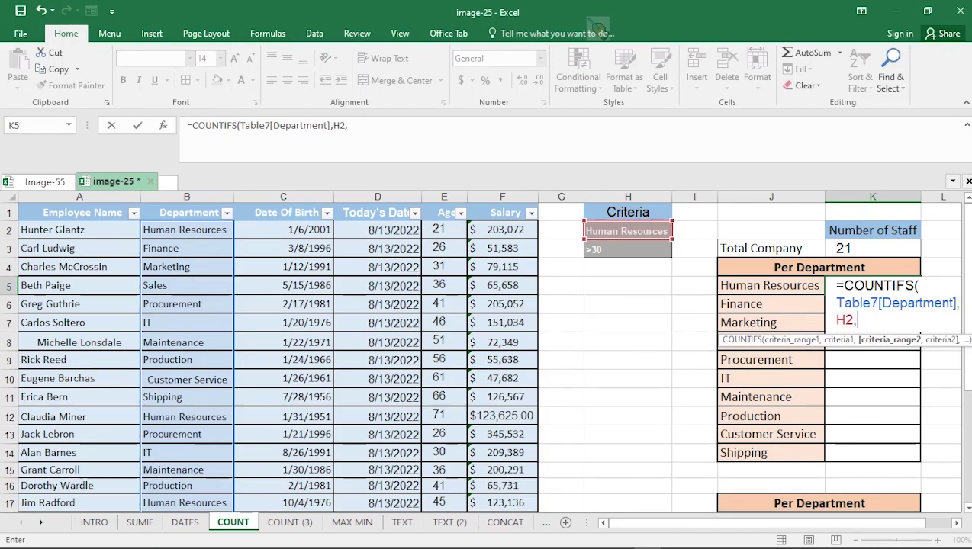
Complete the K5 COUNTIFS formula with the Age column as the second range and the >30 cell H3 as its criterion
{"action": "left_click", "coordinate": [444, 229]}
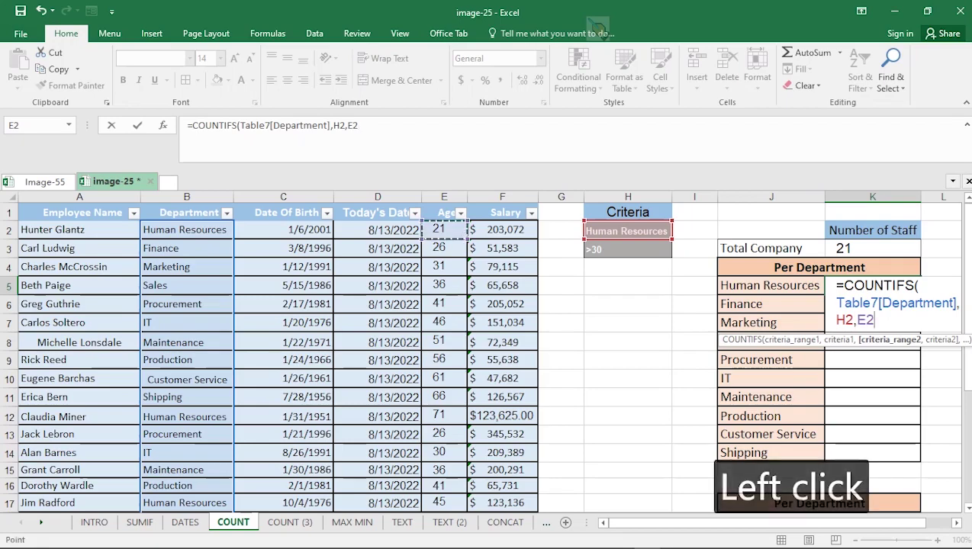
{"action": "key", "text": "ctrl+shift+Down"}
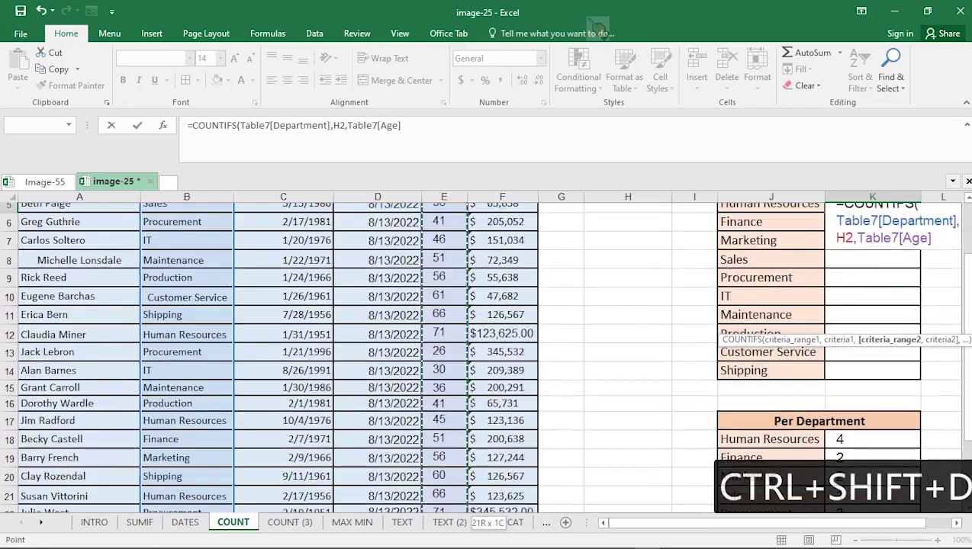
{"action": "type", "text": ","}
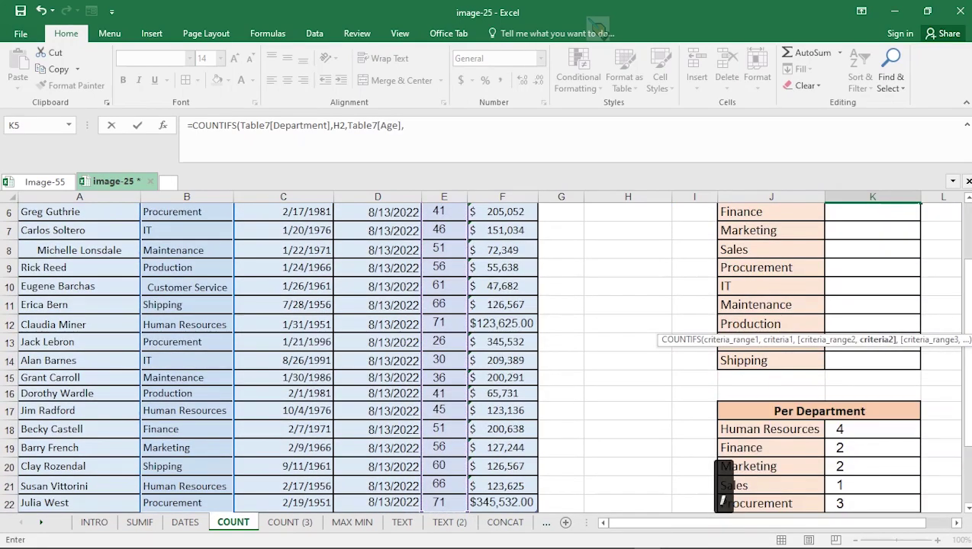
{"action": "scroll", "coordinate": [488, 355], "scroll_direction": "up", "scroll_amount": 2}
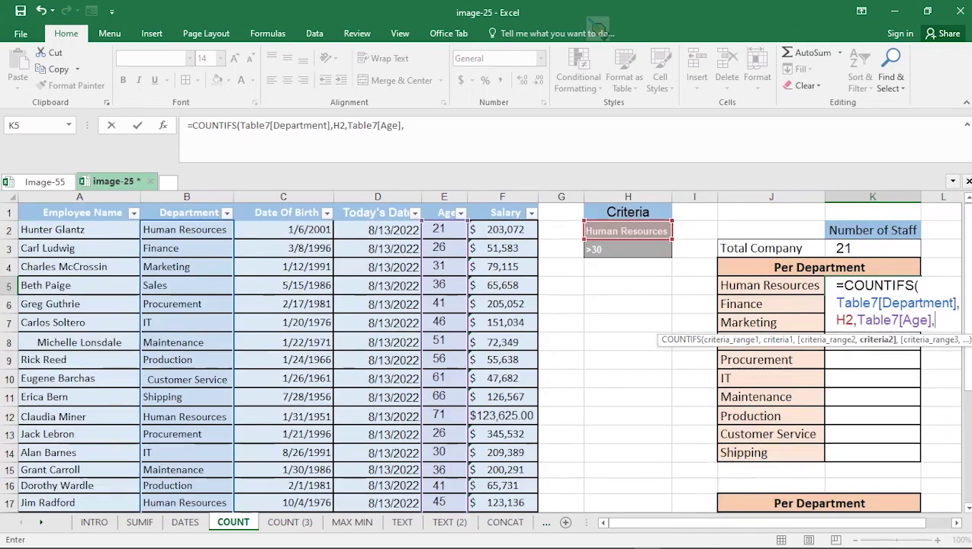
{"action": "left_click", "coordinate": [628, 250]}
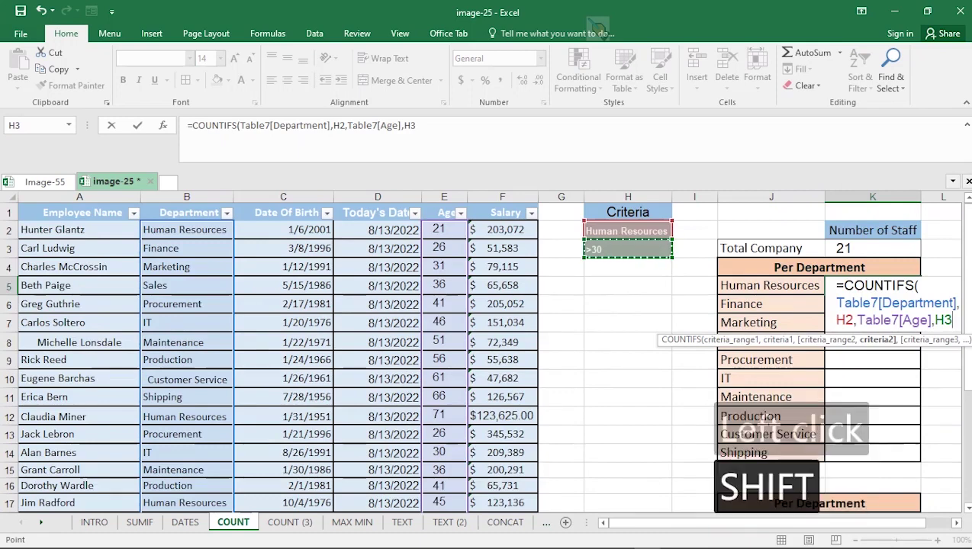
{"action": "type", "text": ")"}
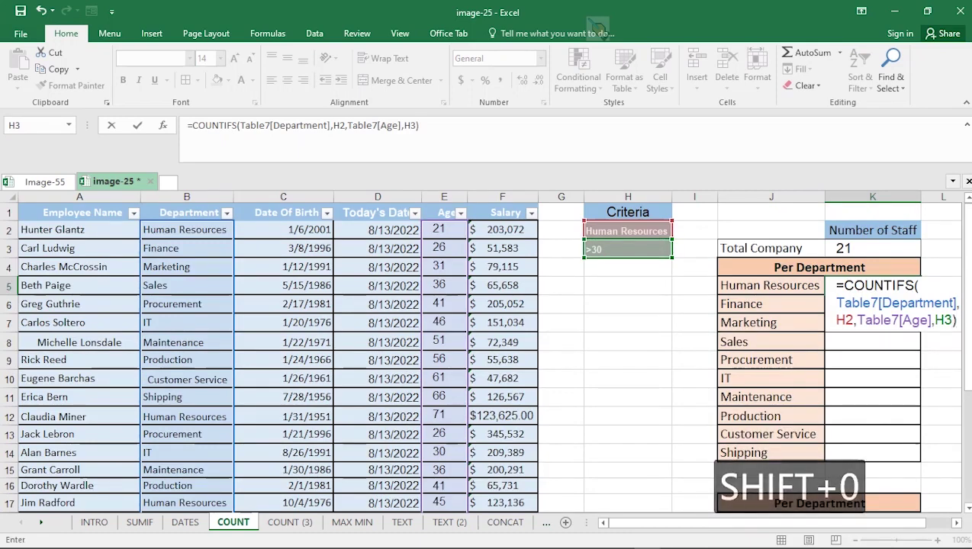
{"action": "key", "text": "Return"}
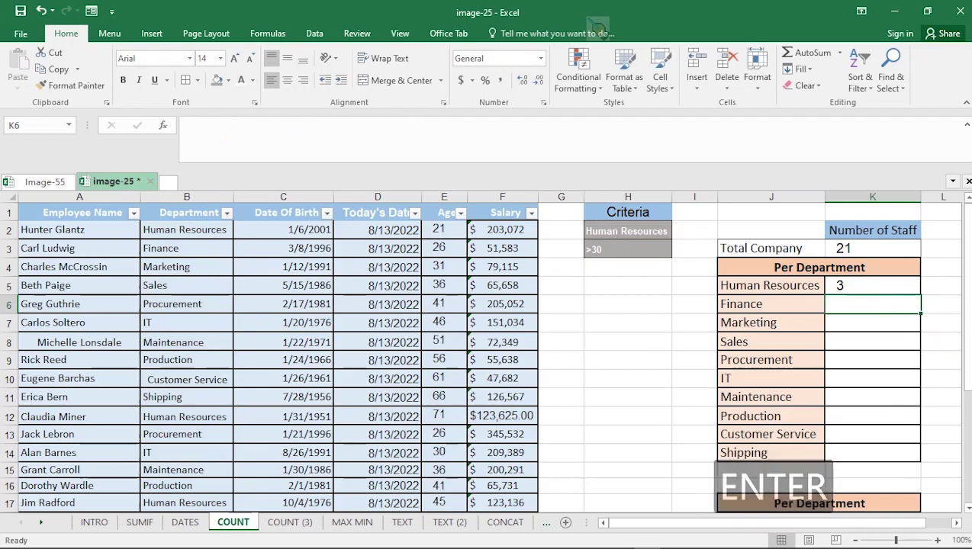
{"action": "scroll", "coordinate": [489, 351], "scroll_direction": "down", "scroll_amount": 2}
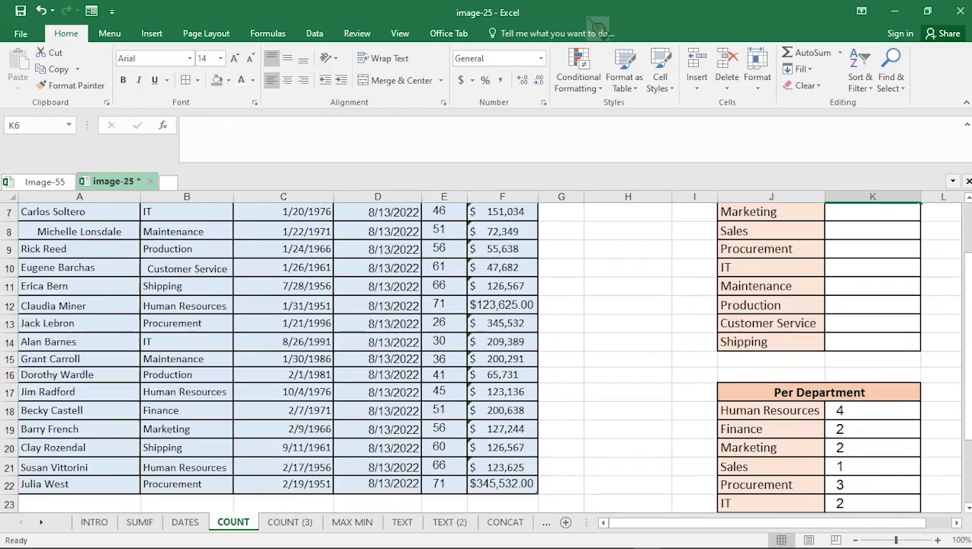
Compare the COUNTIF formula in Human Resources cell K18 with the COUNTIFS formula in K5
{"action": "left_click", "coordinate": [872, 411]}
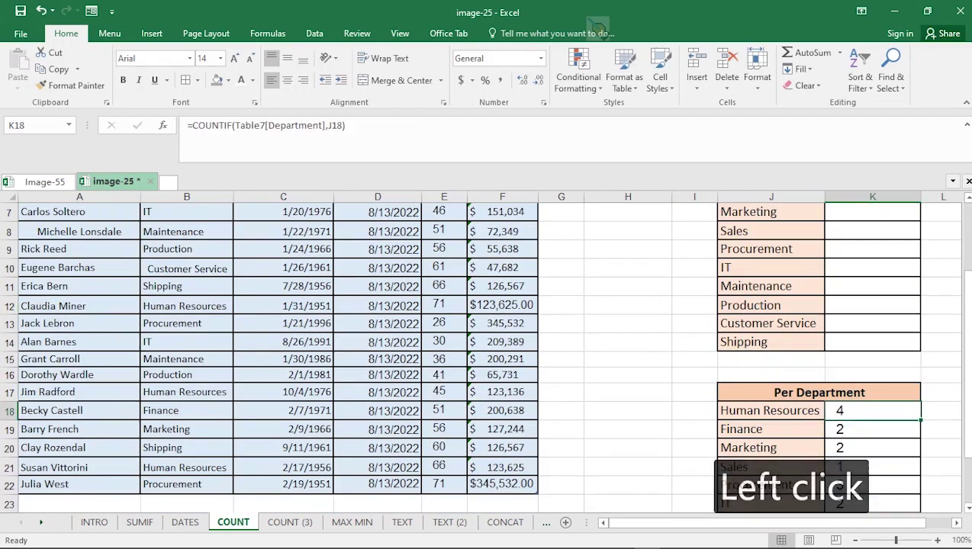
{"action": "scroll", "coordinate": [873, 411], "scroll_direction": "up", "scroll_amount": 2}
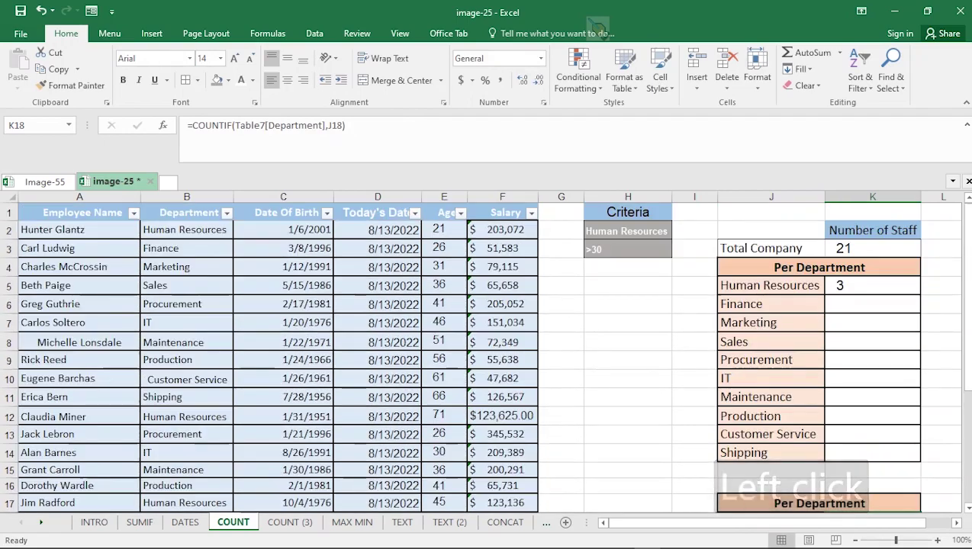
{"action": "left_click", "coordinate": [872, 285]}
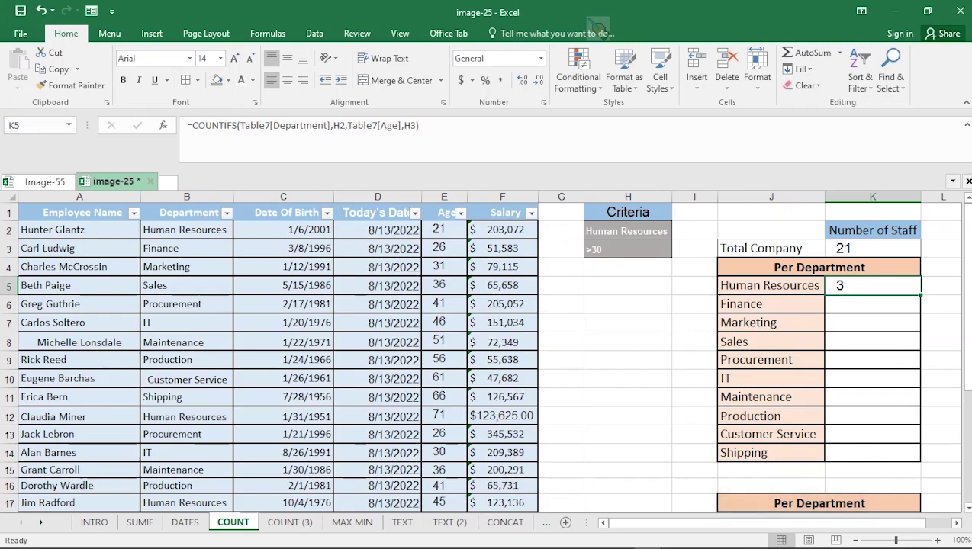
{"action": "key", "text": "ctrl+z"}
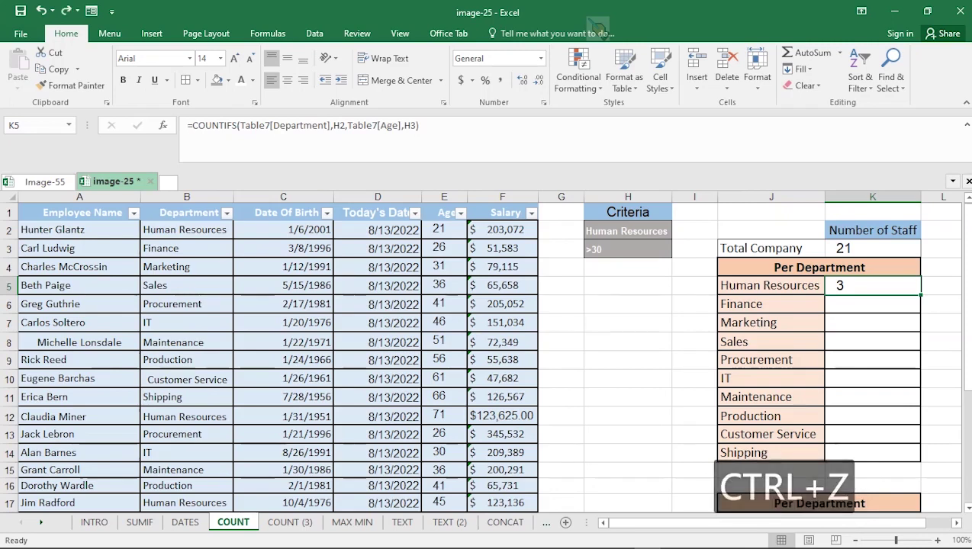
{"action": "left_click", "coordinate": [873, 286]}
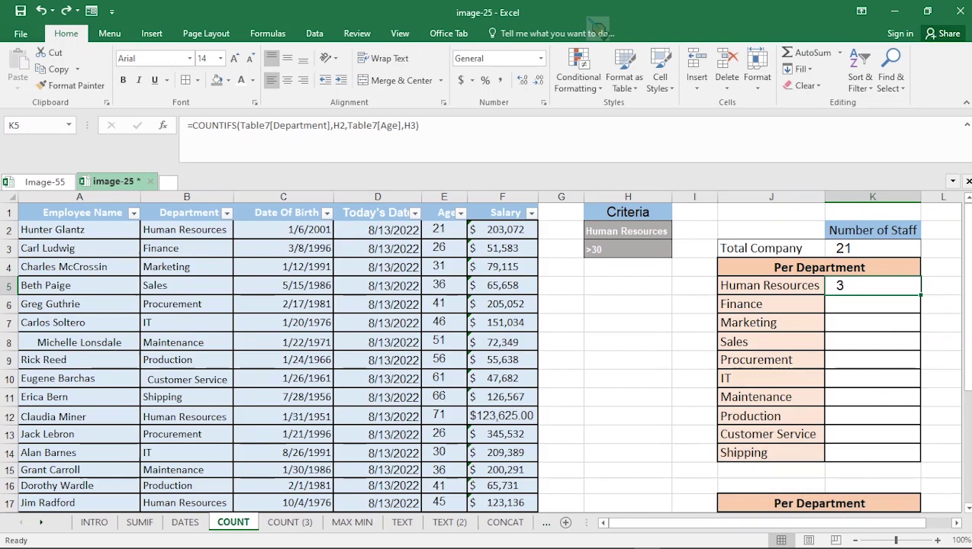
On the COUNT (3) sheet, enter a COUNTBLANK formula over the table's Department column in cell D2 under BLANKS
{"action": "left_click", "coordinate": [289, 522]}
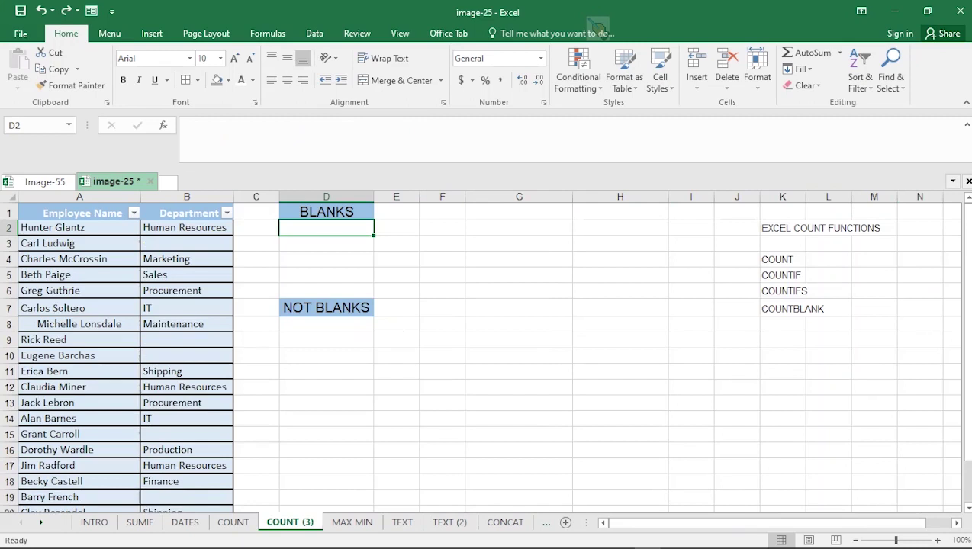
{"action": "left_click", "coordinate": [326, 229]}
{"action": "type", "text": "="}
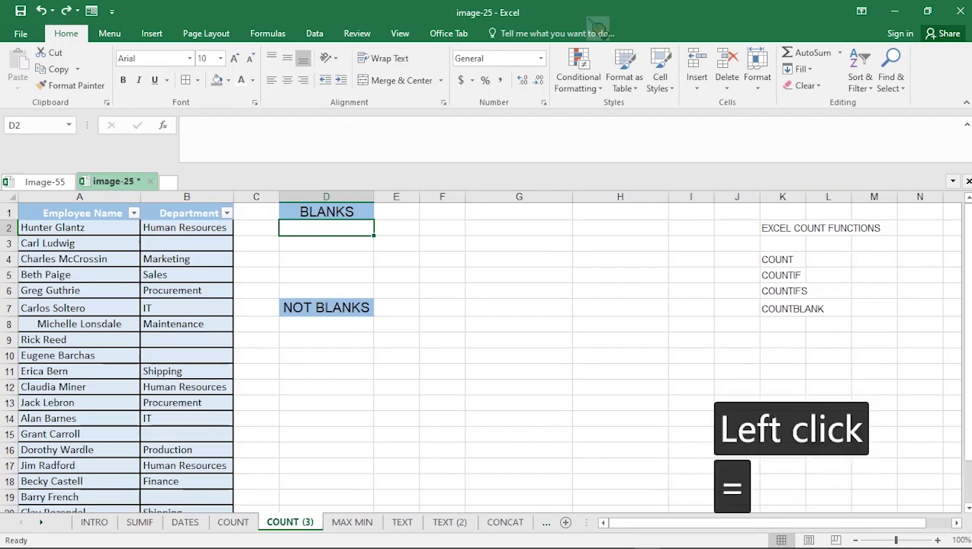
{"action": "type", "text": "COUNTBLANK("}
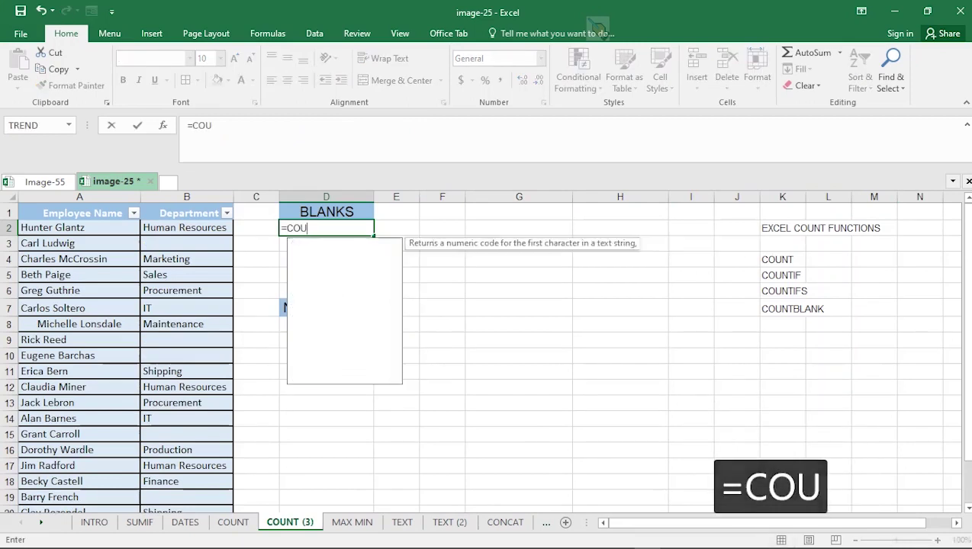
{"action": "double_click", "coordinate": [327, 268]}
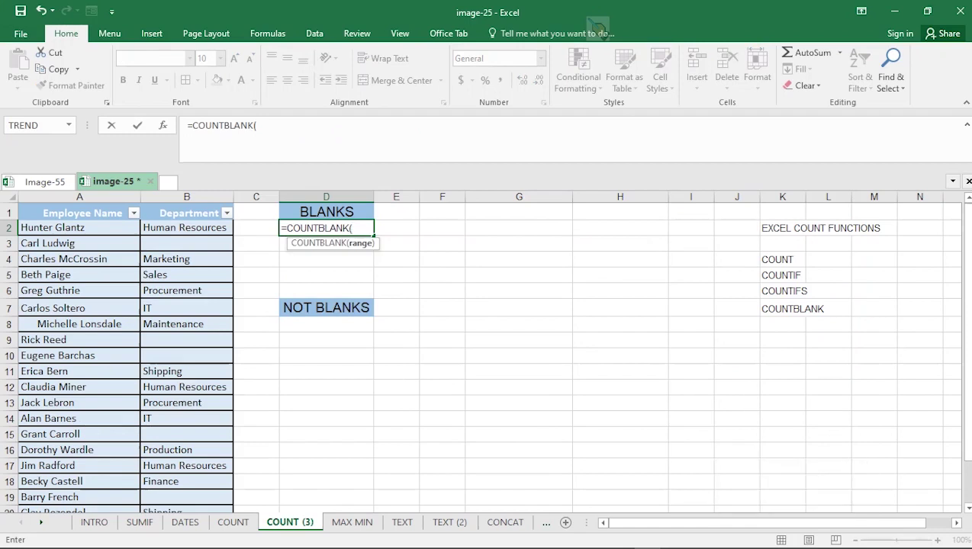
{"action": "left_click", "coordinate": [187, 229]}
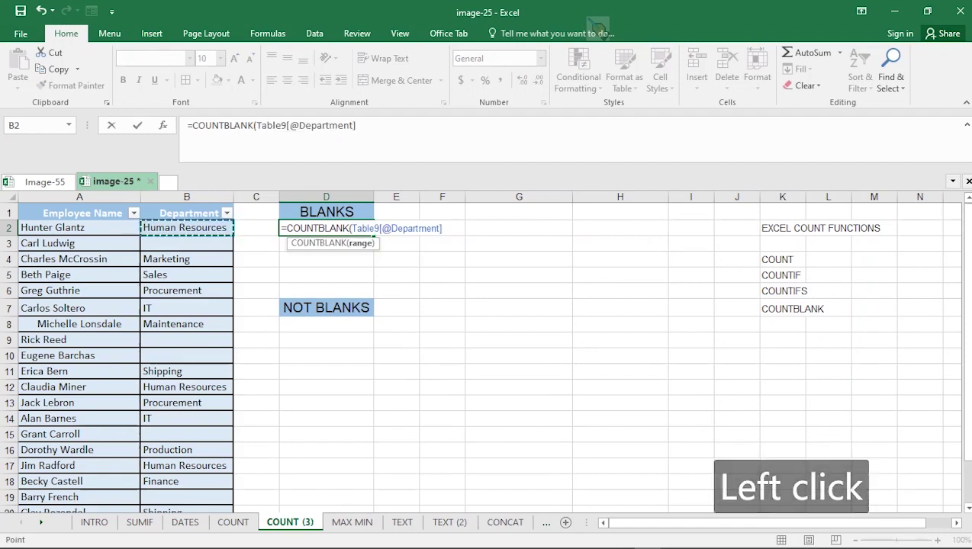
{"action": "key", "text": "ctrl+shift+Down"}
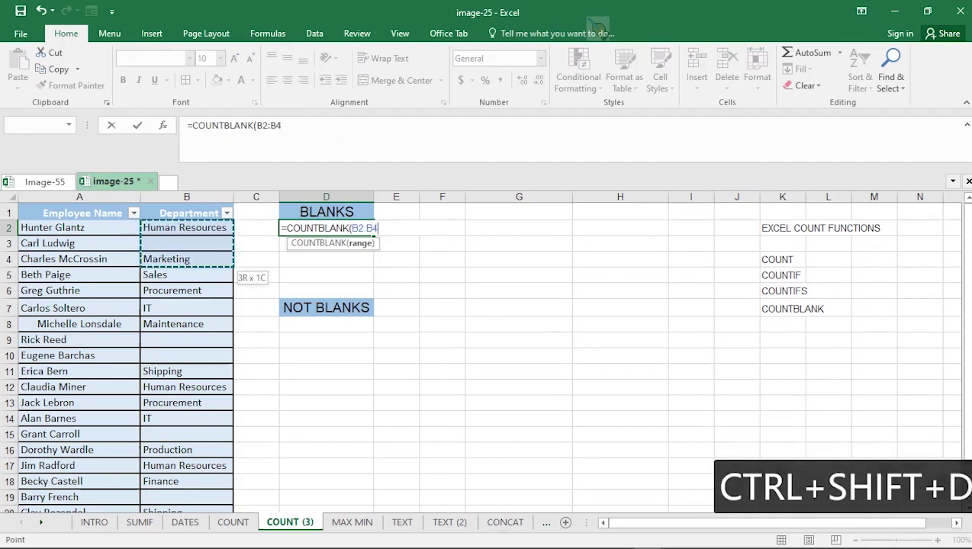
{"action": "key", "text": "ctrl+shift+Down"}
{"action": "key", "text": "ctrl+shift+Down"}
{"action": "key", "text": "ctrl+shift+Down"}
{"action": "key", "text": "ctrl+shift+Down"}
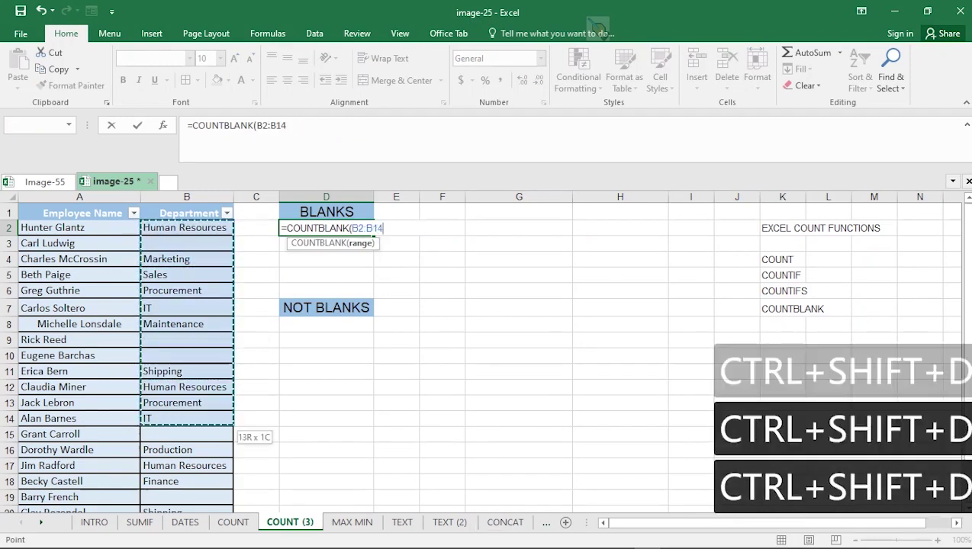
{"action": "key", "text": "ctrl+shift+Down"}
{"action": "key", "text": "ctrl+shift+Down"}
{"action": "key", "text": "ctrl+shift+Down"}
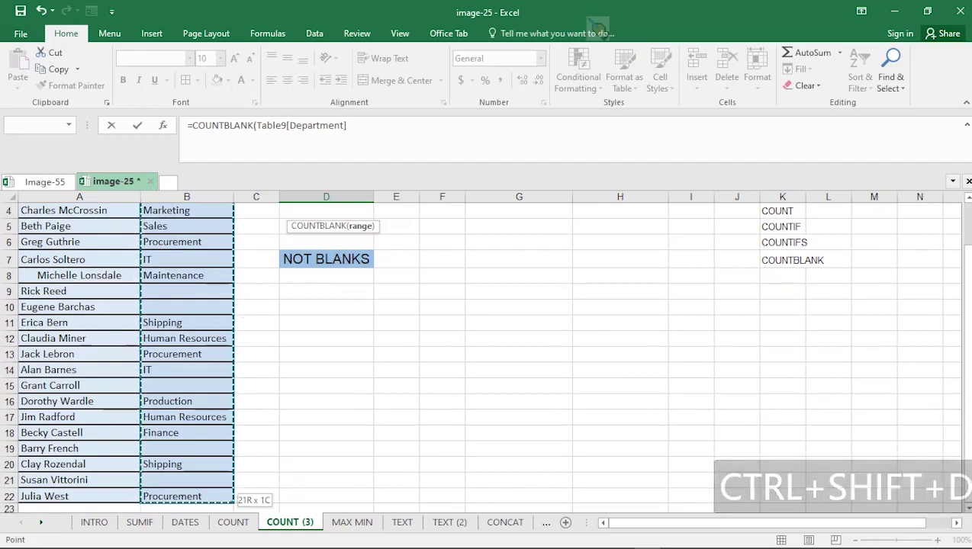
{"action": "type", "text": ")"}
{"action": "key", "text": "Return"}
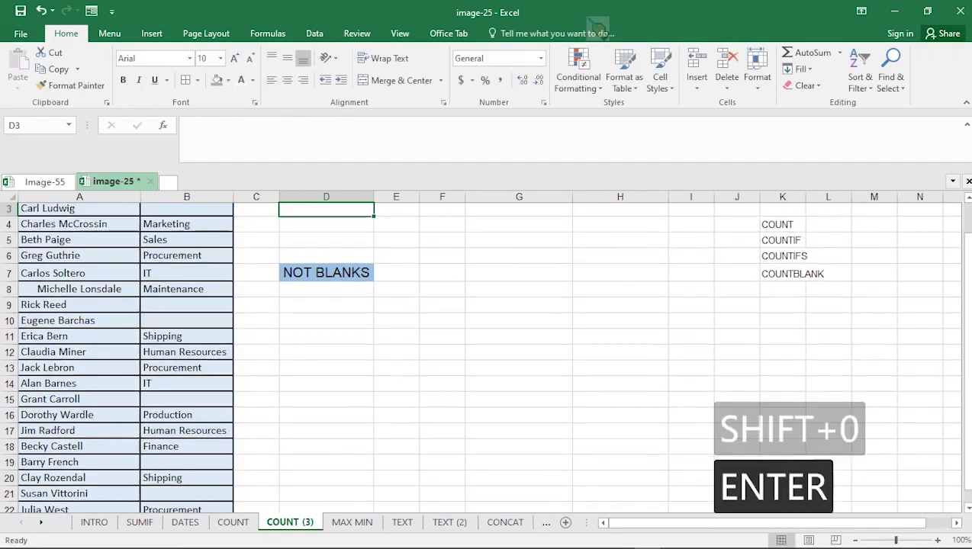
{"action": "scroll", "coordinate": [488, 355], "scroll_direction": "up", "scroll_amount": 1}
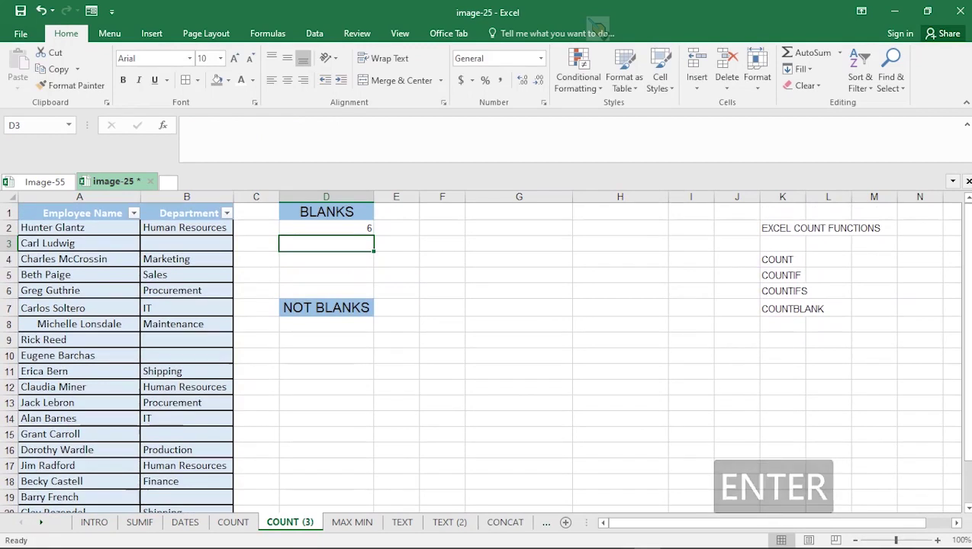
{"action": "left_click", "coordinate": [327, 228]}
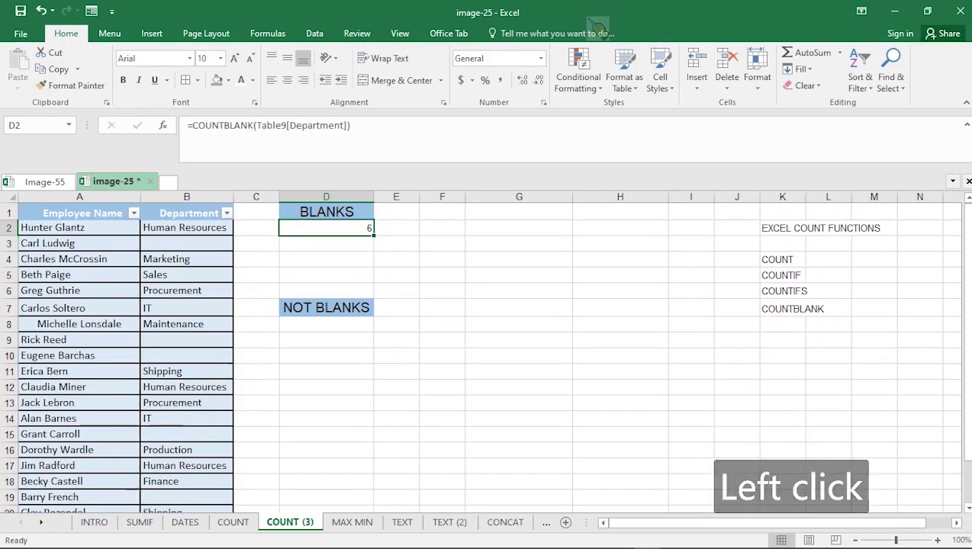
Enter a COUNTA formula over the table's Department column in cell D8 under NOT BLANKS
{"action": "left_click", "coordinate": [326, 324]}
{"action": "key", "text": "Delete"}
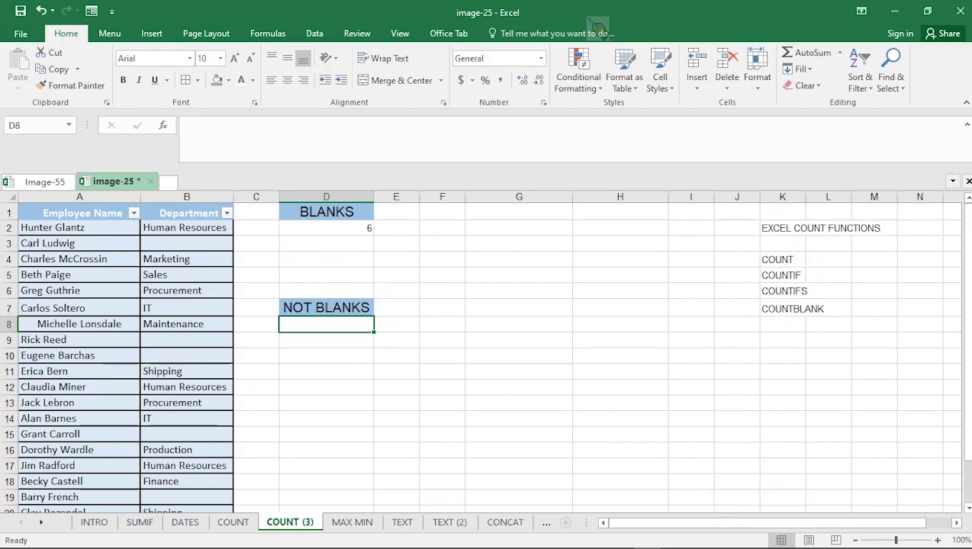
{"action": "key", "text": "BackSpace"}
{"action": "type", "text": "="}
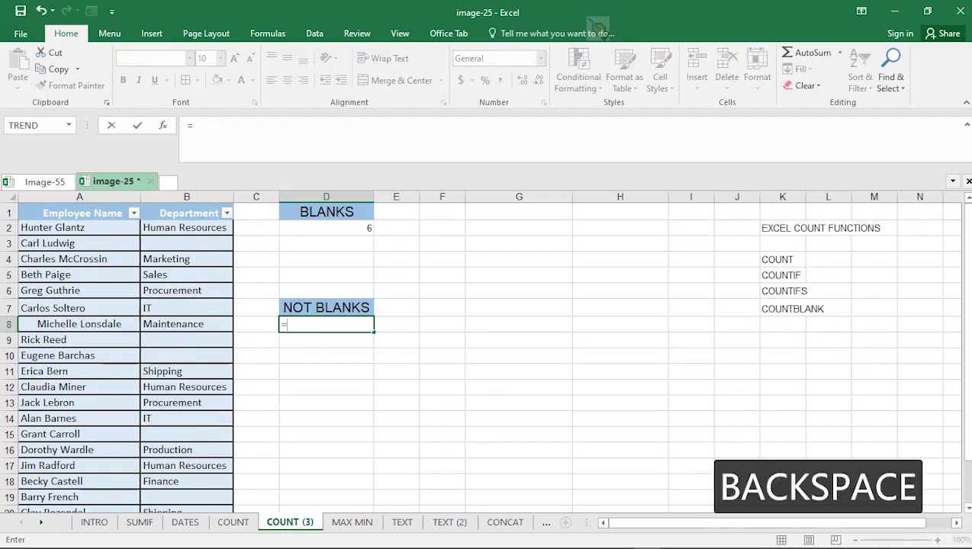
{"action": "type", "text": "COU"}
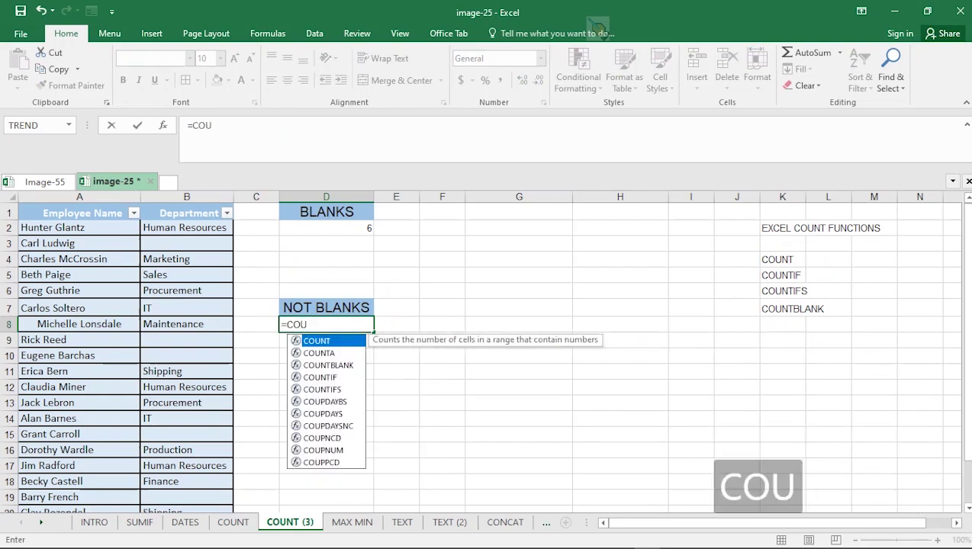
{"action": "double_click", "coordinate": [319, 353]}
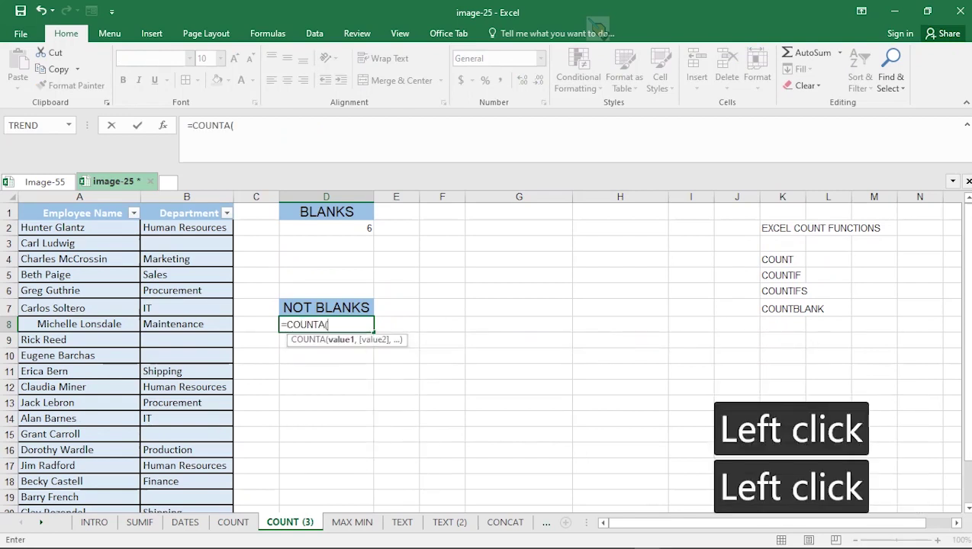
{"action": "left_click_drag", "start_coordinate": [187, 228], "coordinate": [187, 480]}
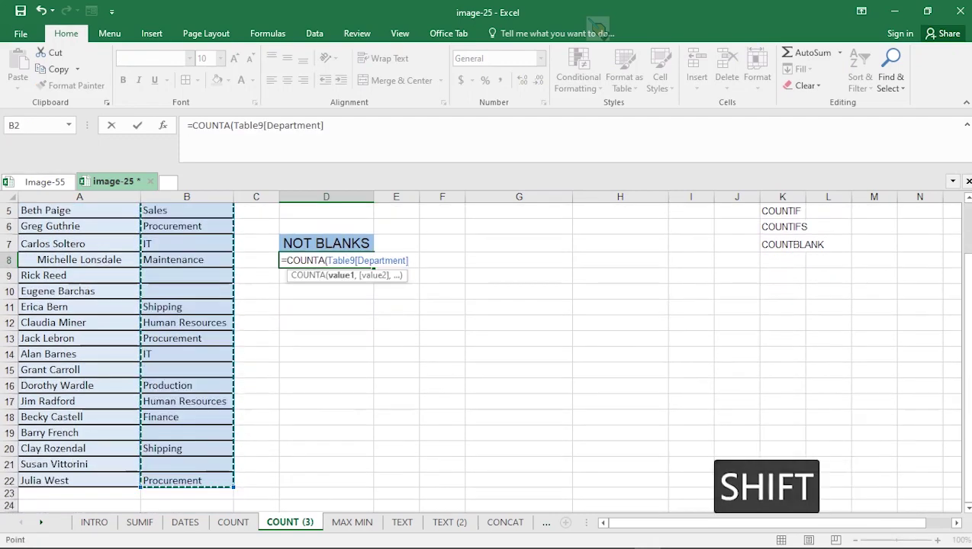
{"action": "type", "text": ")"}
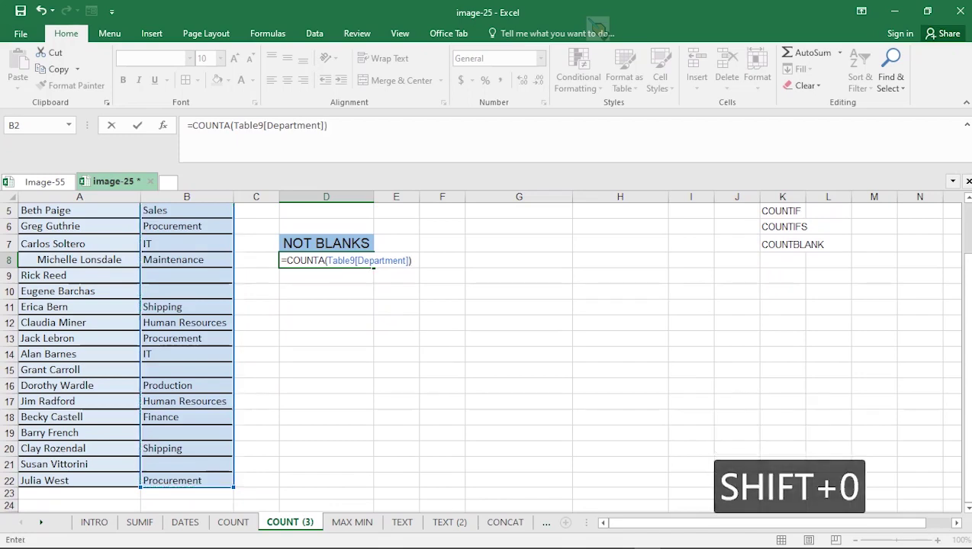
{"action": "key", "text": "Return"}
{"action": "scroll", "coordinate": [488, 355], "scroll_direction": "up", "scroll_amount": 2}
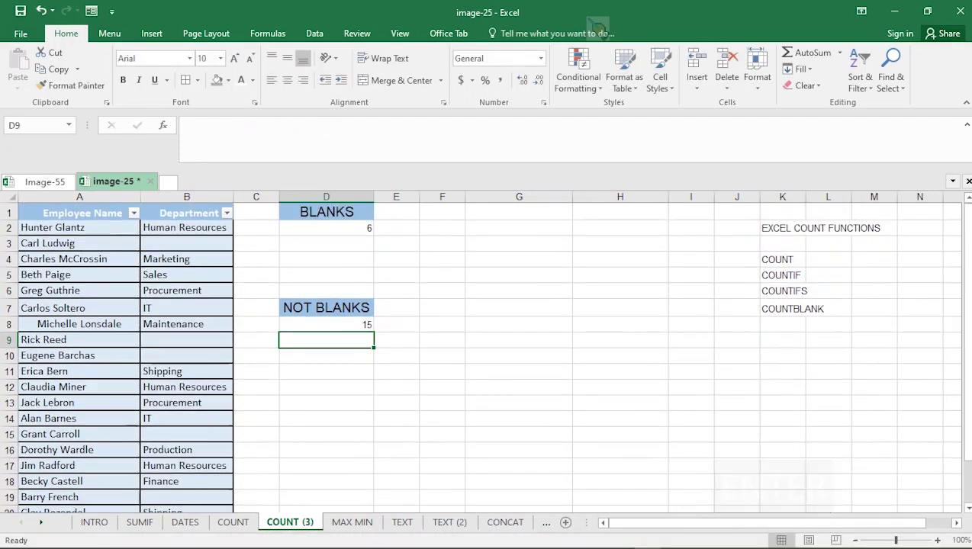
{"action": "left_click", "coordinate": [326, 228]}
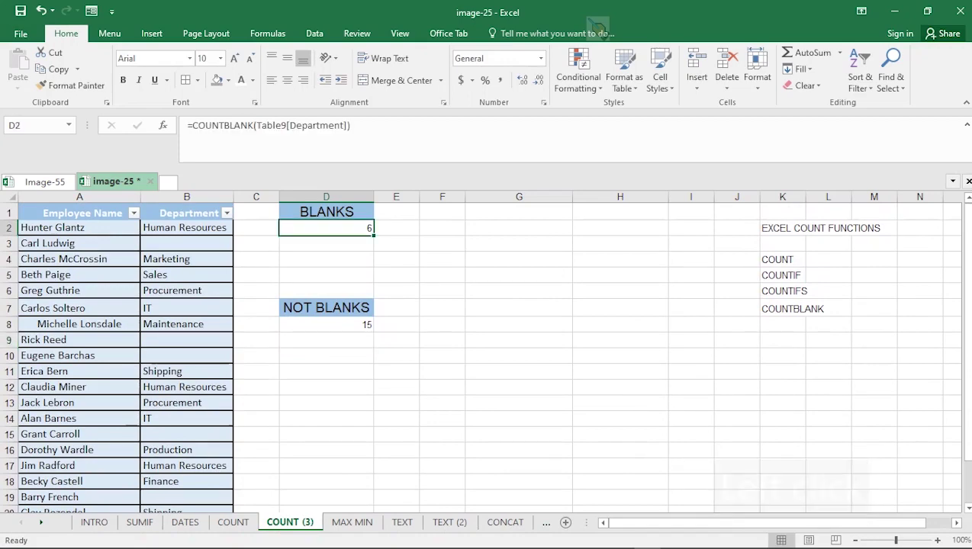
{"action": "left_click", "coordinate": [326, 324]}
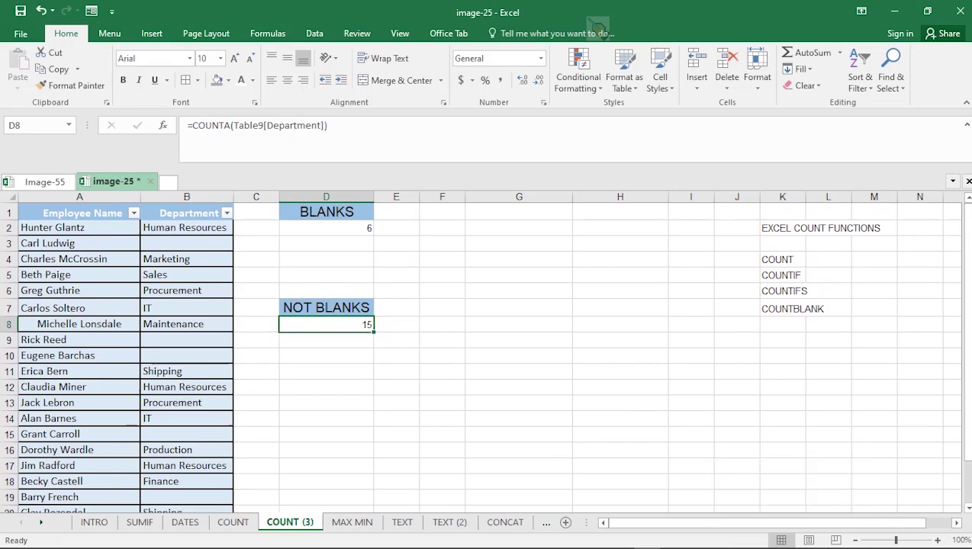
On the MAX MIN sheet, enter a MAX formula over the Age range E2:E22 in cell H6 under Maximum Age
{"action": "left_click", "coordinate": [233, 522]}
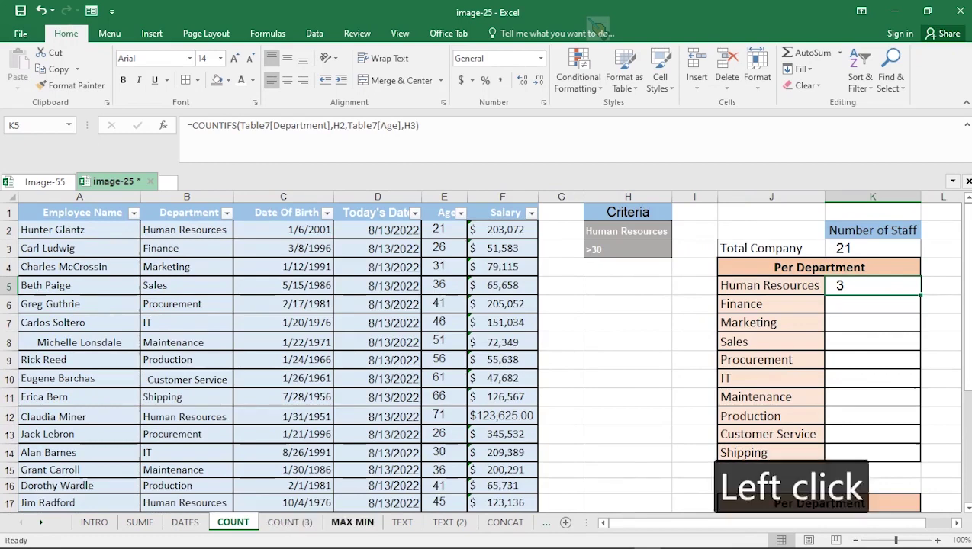
{"action": "left_click", "coordinate": [351, 522]}
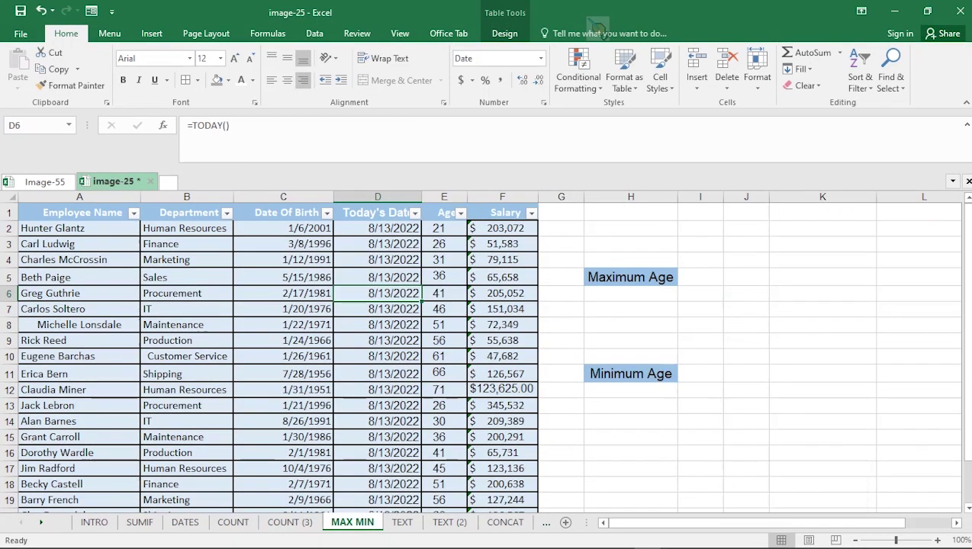
{"action": "left_click", "coordinate": [631, 294]}
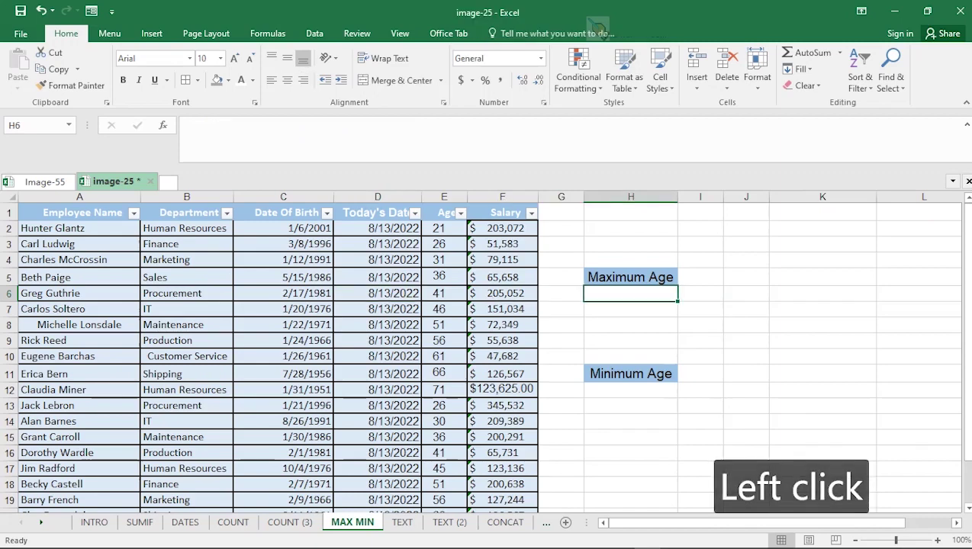
{"action": "type", "text": "="}
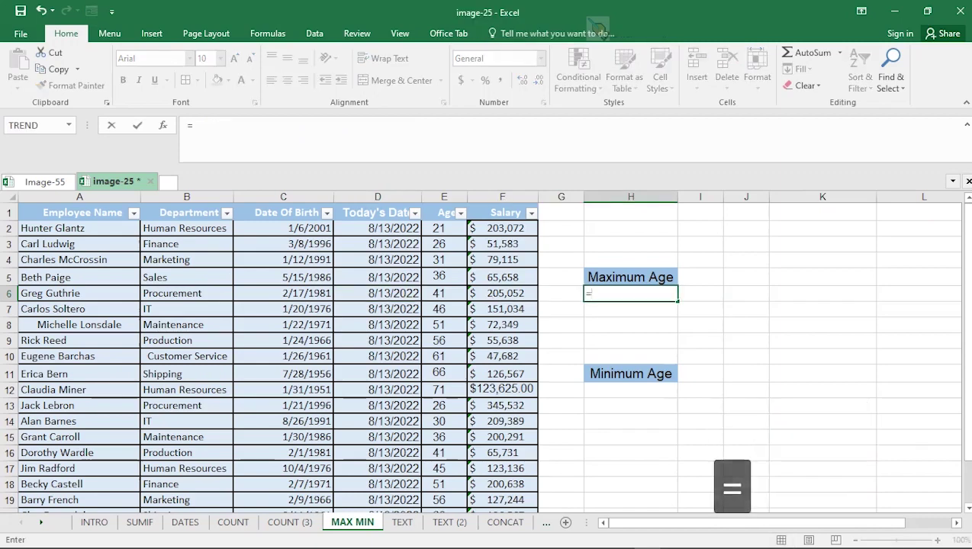
{"action": "type", "text": "MA"}
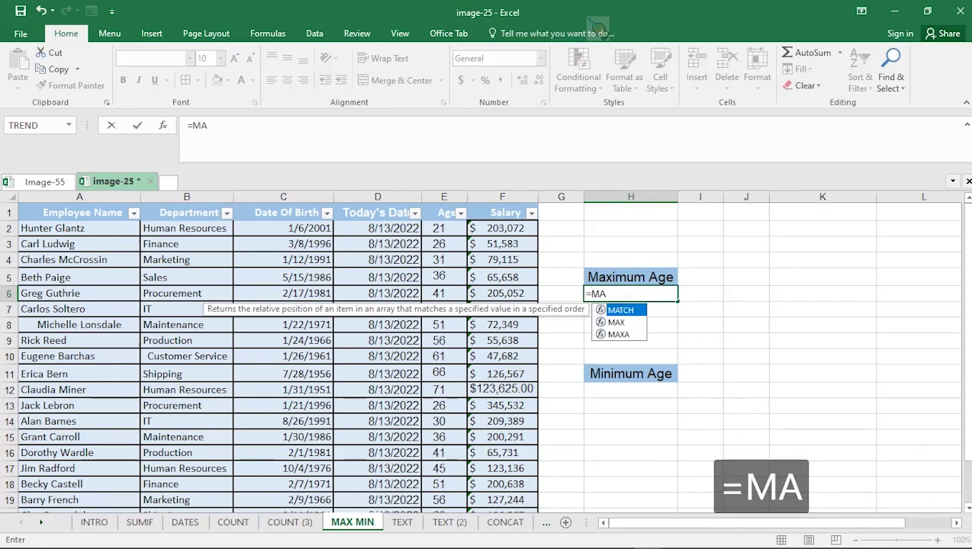
{"action": "double_click", "coordinate": [615, 322]}
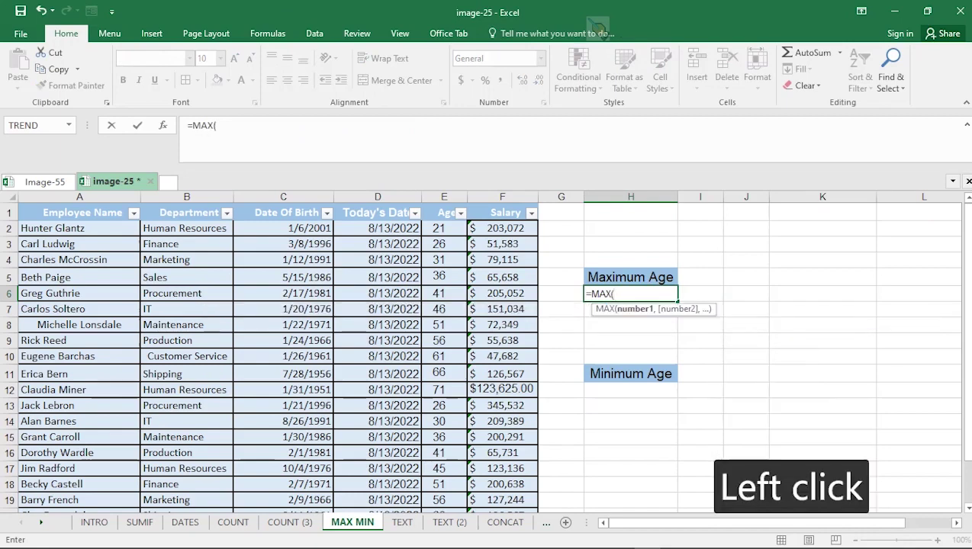
{"action": "left_click", "coordinate": [444, 229]}
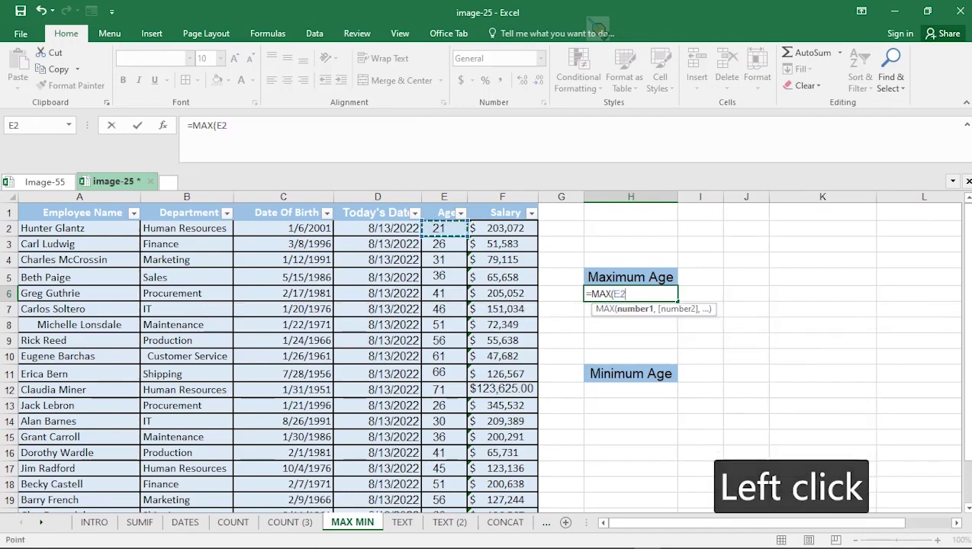
{"action": "key", "text": "ctrl+shift+Down"}
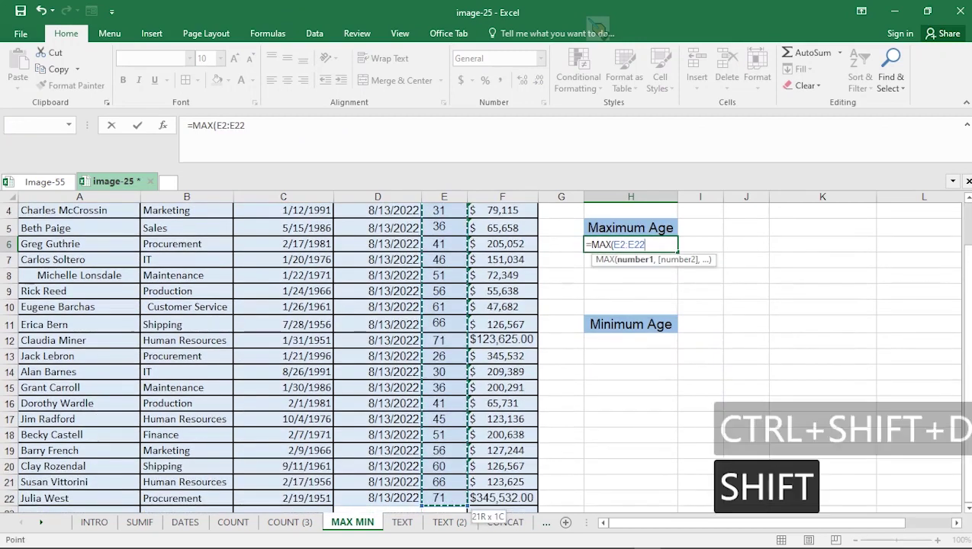
{"action": "type", "text": ")"}
{"action": "key", "text": "Return"}
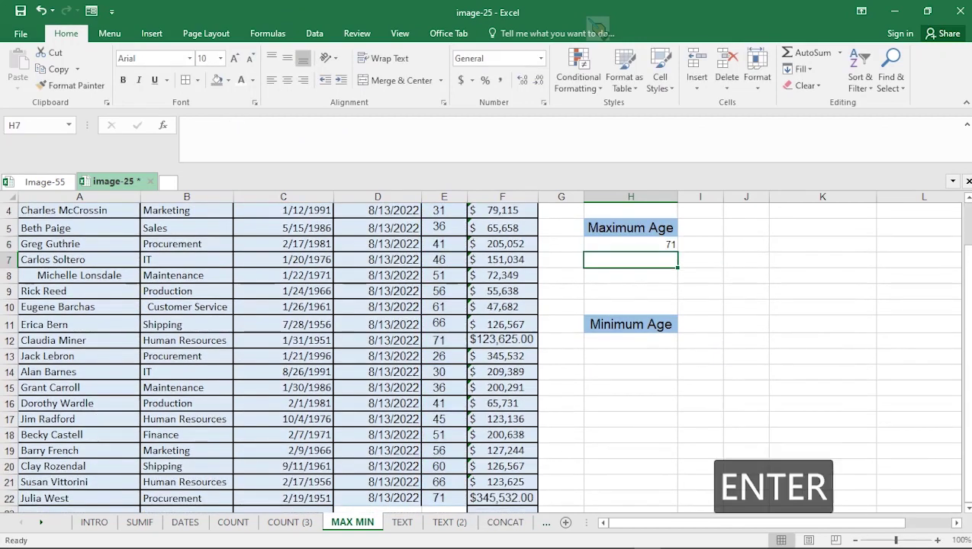
Enter a MIN formula over the Age column in cell H12 under Minimum Age
{"action": "left_click", "coordinate": [631, 342]}
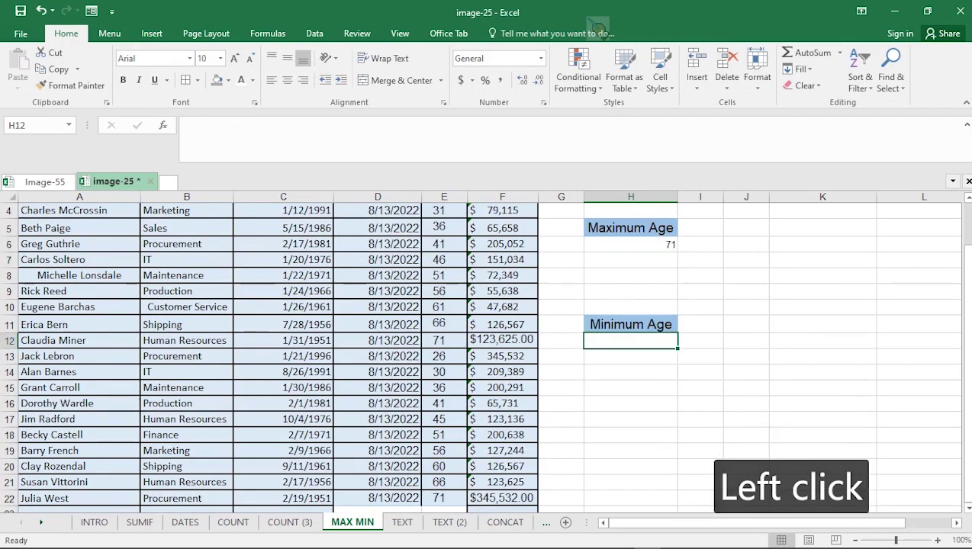
{"action": "type", "text": "=MIN"}
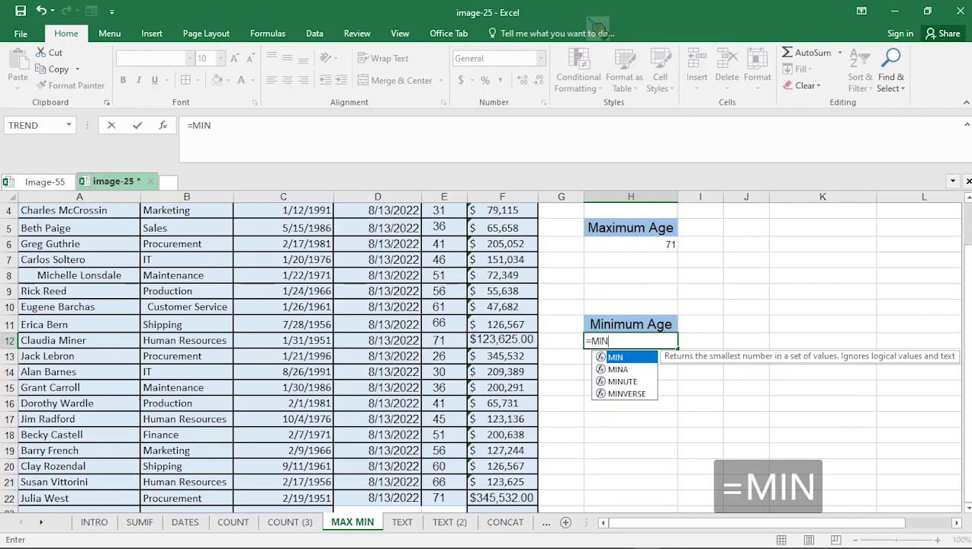
{"action": "double_click", "coordinate": [626, 357]}
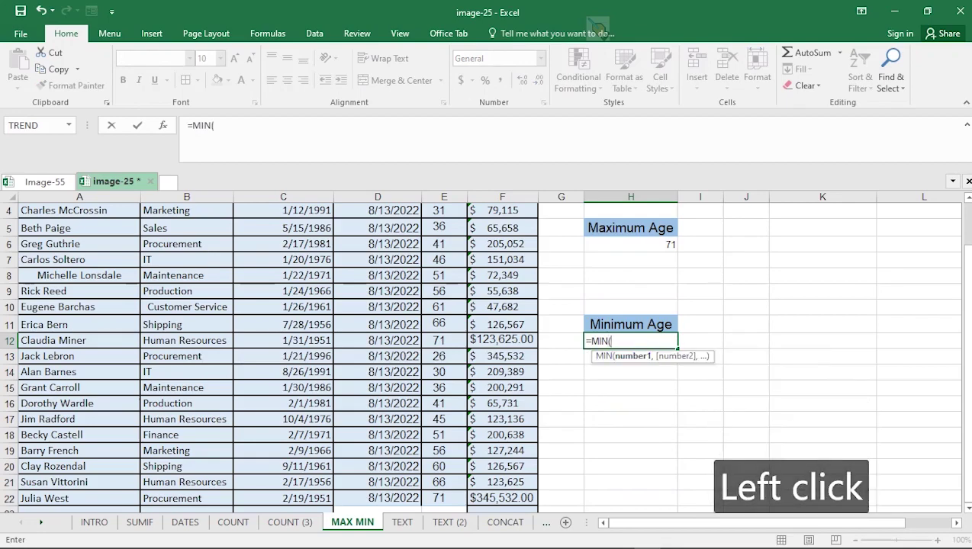
{"action": "scroll", "coordinate": [480, 357], "scroll_direction": "up", "scroll_amount": 1}
{"action": "left_click_drag", "start_coordinate": [445, 228], "coordinate": [458, 277]}
{"action": "key", "text": "Return"}
{"action": "scroll", "coordinate": [488, 358], "scroll_direction": "up", "scroll_amount": 4}
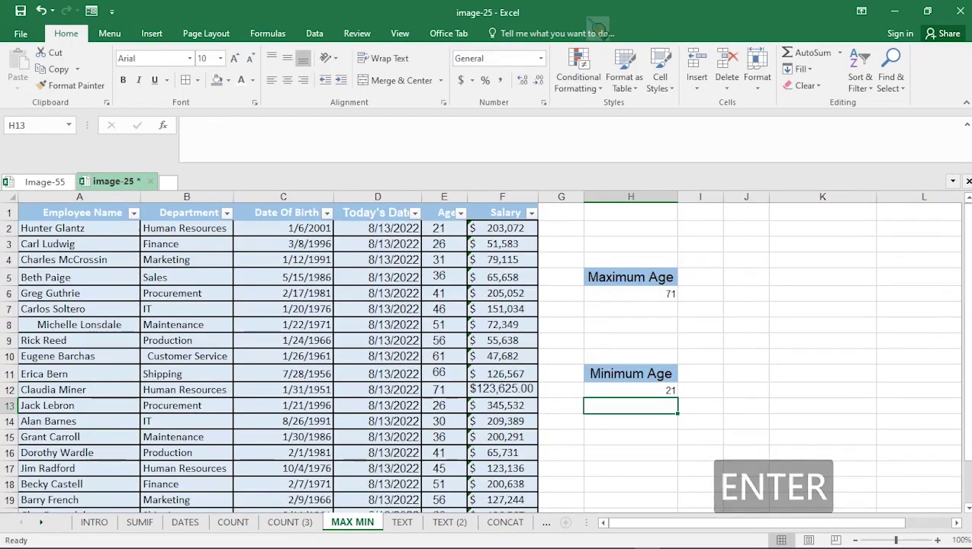
{"action": "left_click", "coordinate": [631, 391]}
On the TEXT sheet, fill the Department UPPER column from cell C2 with an UPPER formula referencing the Department column
{"action": "left_click", "coordinate": [402, 522]}
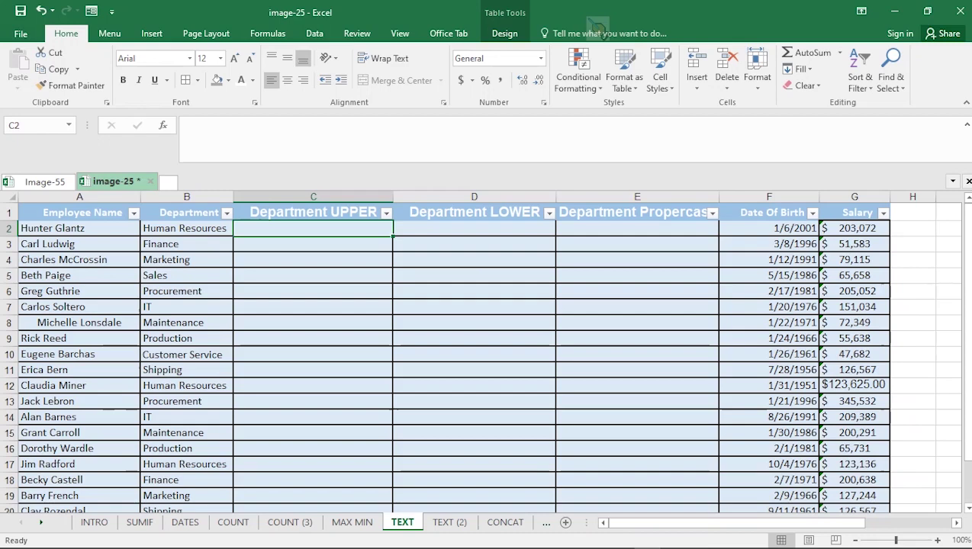
{"action": "type", "text": "=UPPER"}
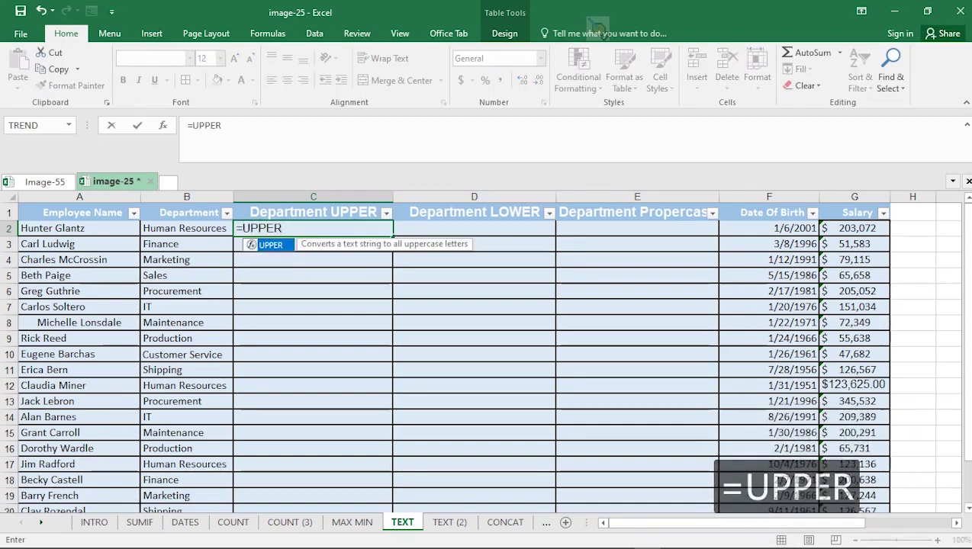
{"action": "double_click", "coordinate": [270, 245]}
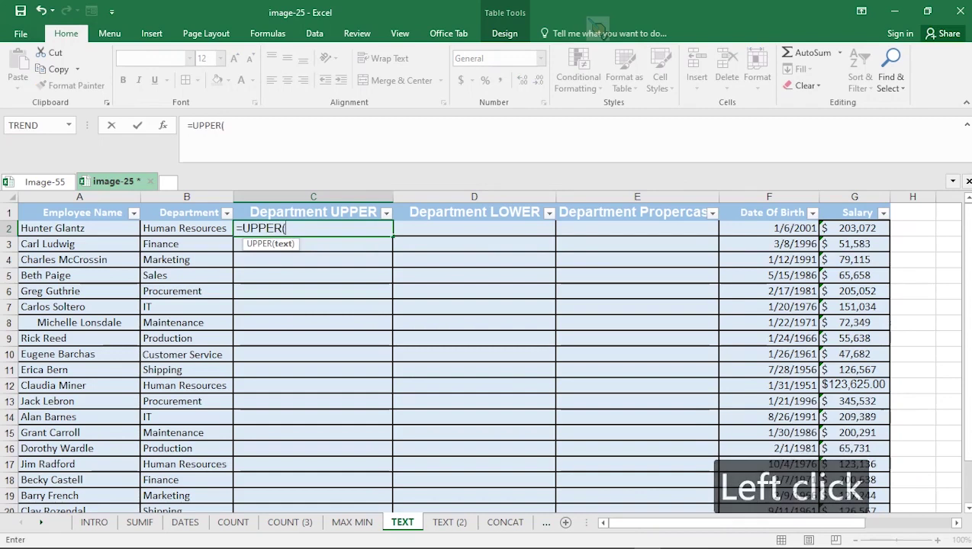
{"action": "left_click", "coordinate": [187, 229]}
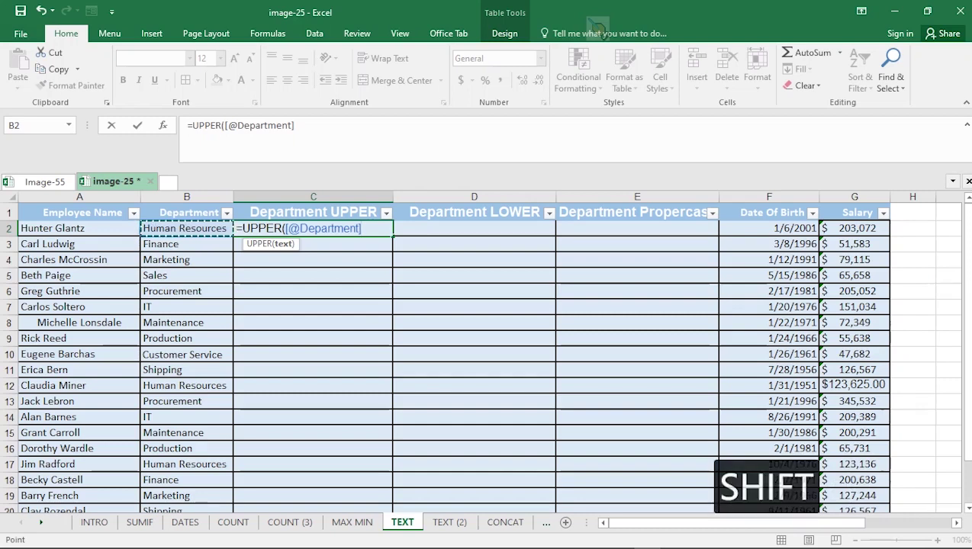
{"action": "type", "text": ")"}
{"action": "key", "text": "Return"}
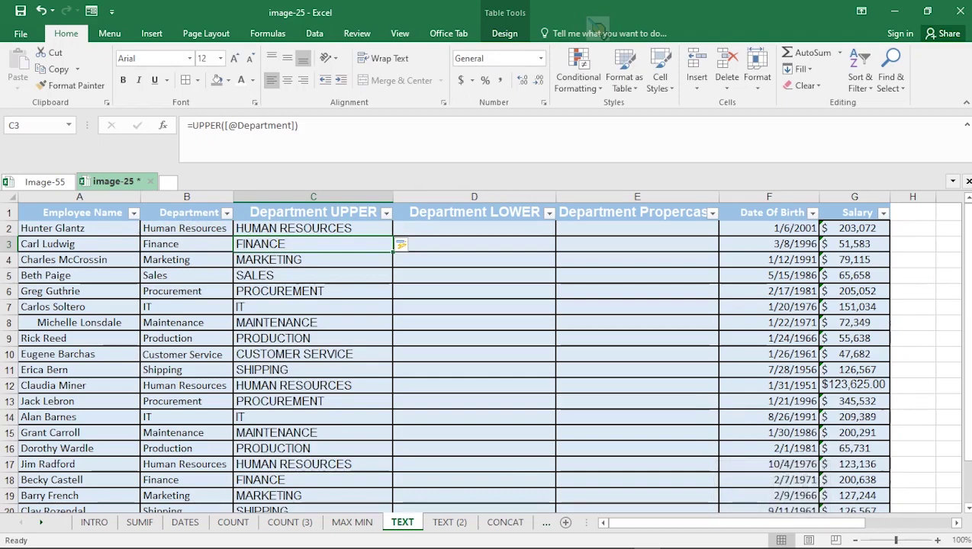
Fill the Department LOWER column from cell D2 with a LOWER formula referencing the Department column
{"action": "left_click", "coordinate": [474, 229]}
{"action": "type", "text": "="}
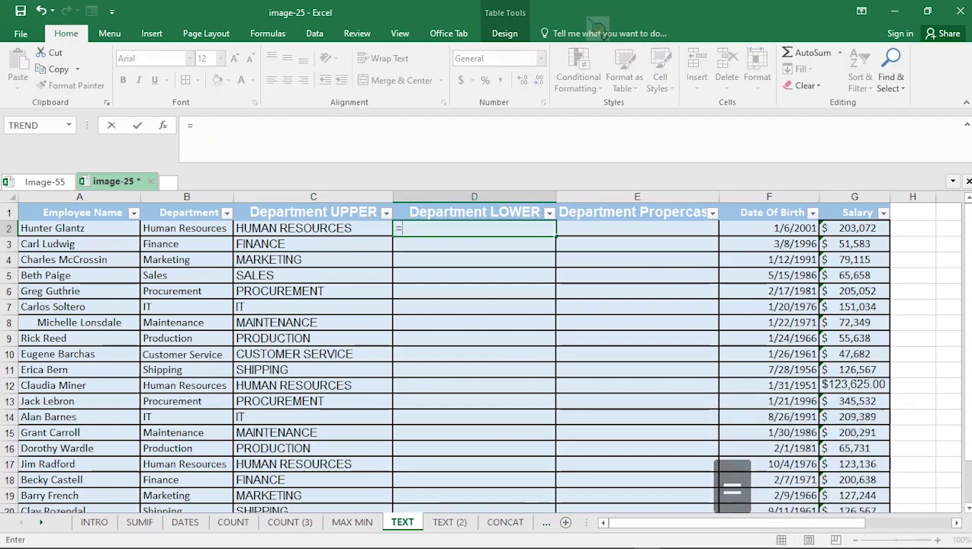
{"action": "type", "text": "LOWER"}
{"action": "double_click", "coordinate": [432, 245]}
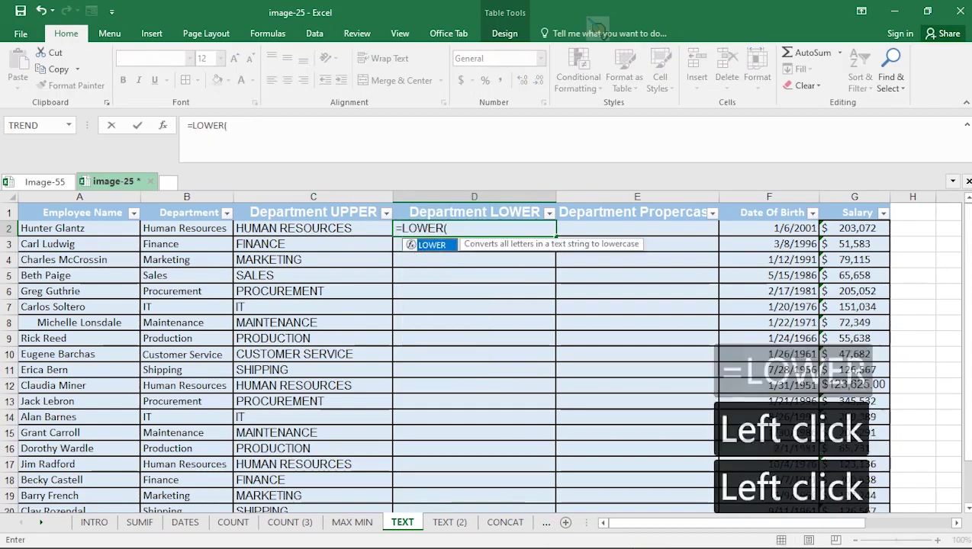
{"action": "left_click", "coordinate": [187, 228]}
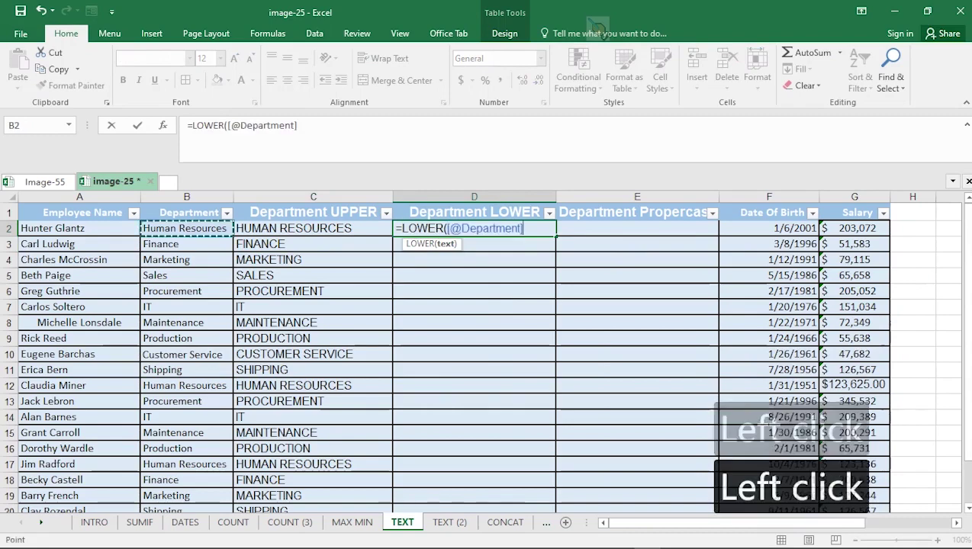
{"action": "type", "text": ")"}
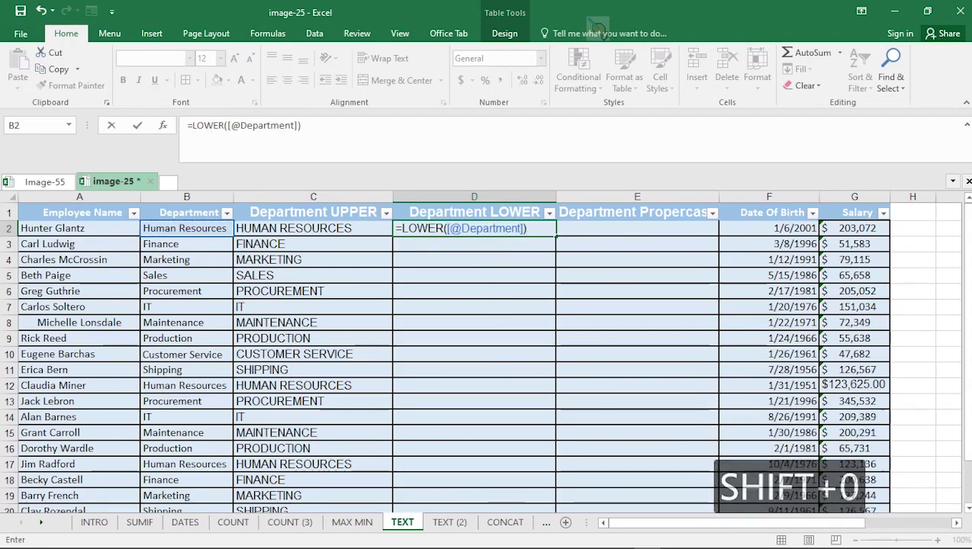
{"action": "key", "text": "Return"}
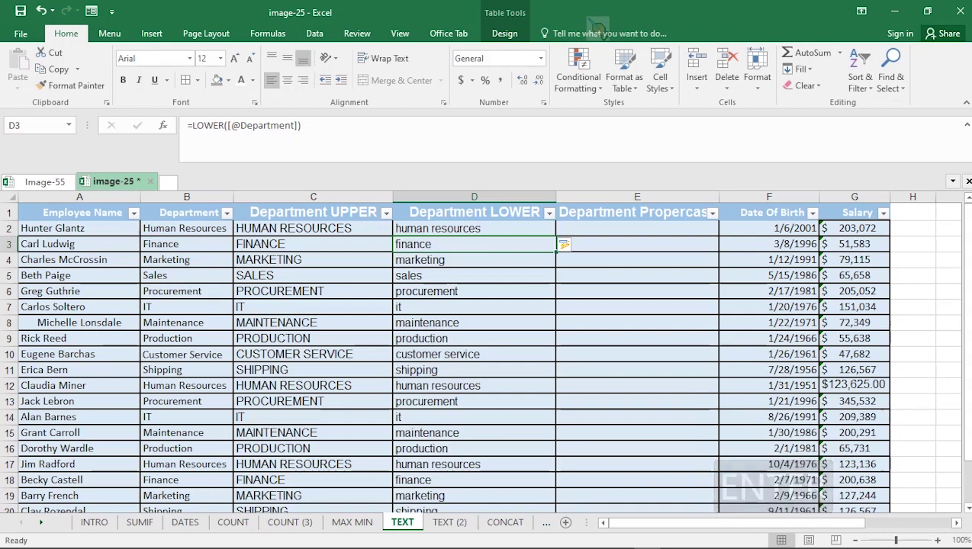
Fill the proper-case Department column from cell E2 with a PROPER formula referencing the Department column
{"action": "left_click", "coordinate": [637, 228]}
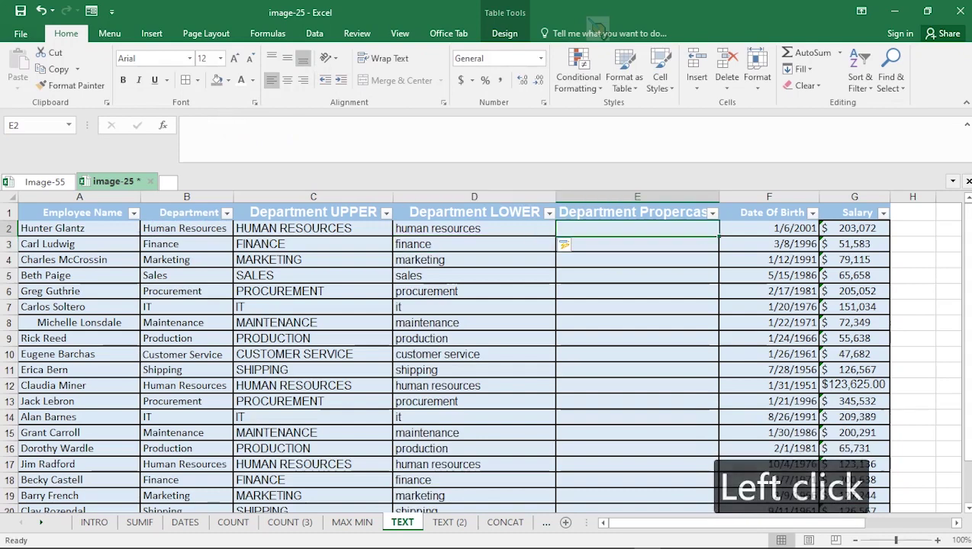
{"action": "type", "text": "="}
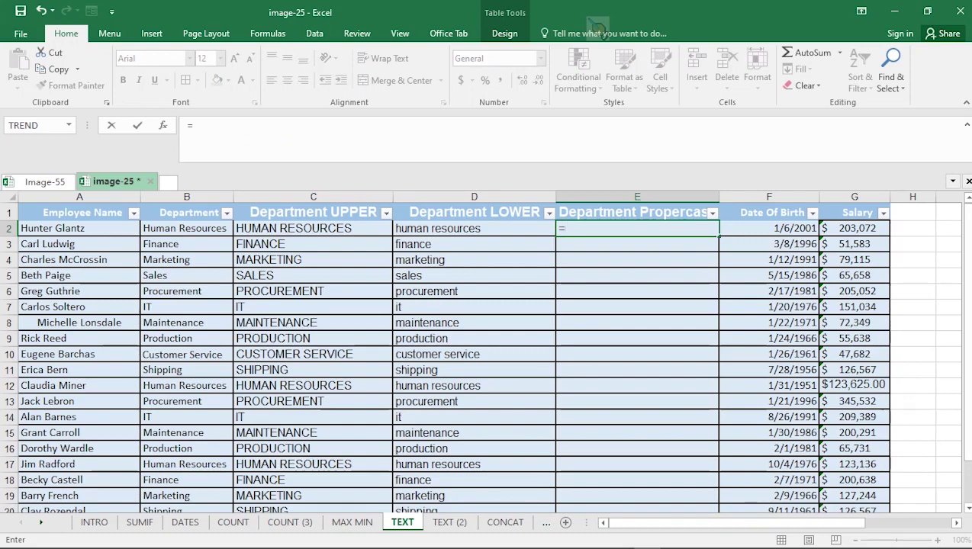
{"action": "type", "text": "PROP"}
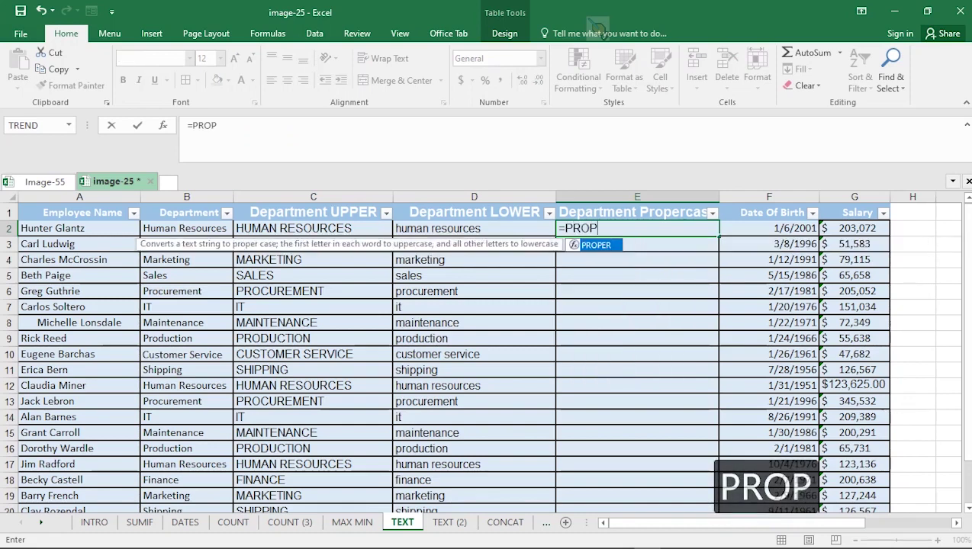
{"action": "double_click", "coordinate": [596, 245]}
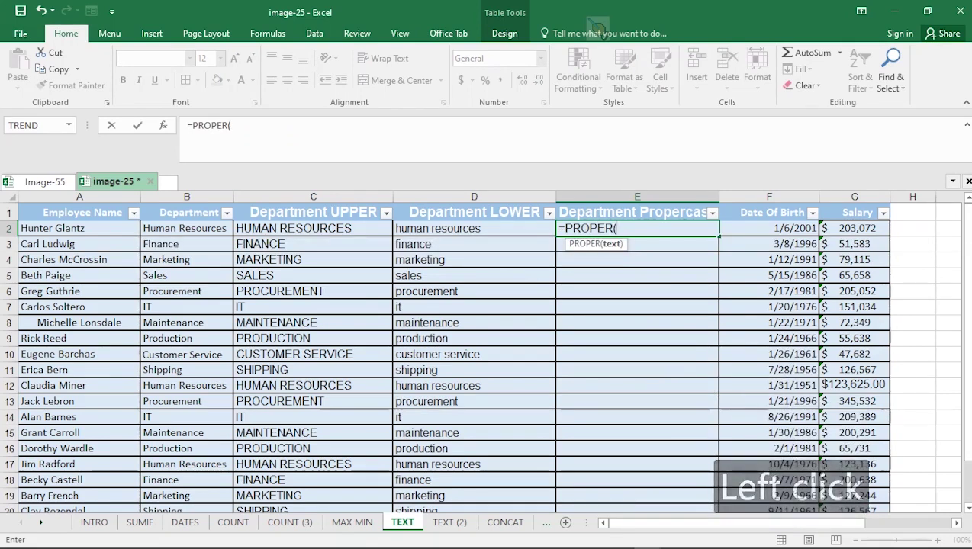
{"action": "left_click", "coordinate": [186, 229]}
{"action": "type", "text": ")"}
{"action": "key", "text": "Return"}
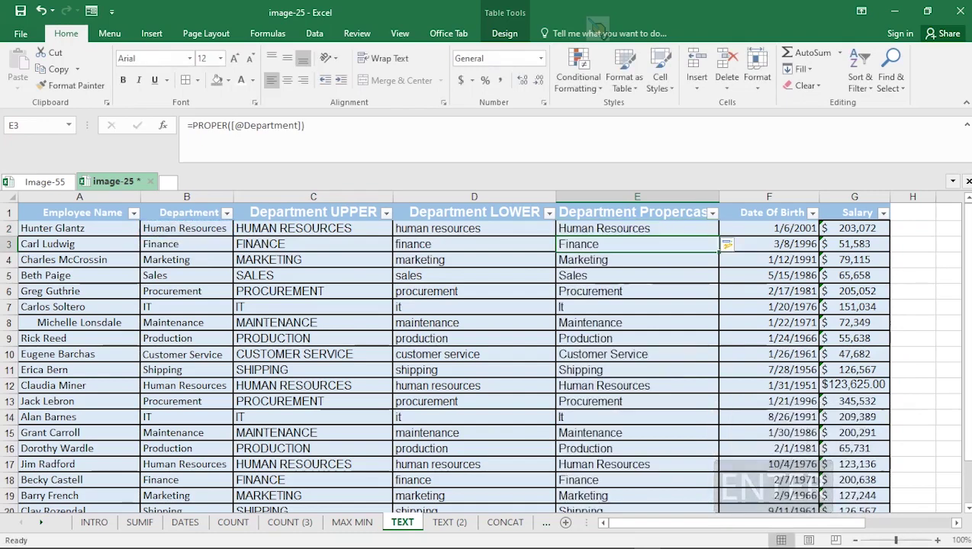
{"action": "scroll", "coordinate": [483, 351], "scroll_direction": "down", "scroll_amount": 1}
{"action": "scroll", "coordinate": [484, 351], "scroll_direction": "up", "scroll_amount": 1}
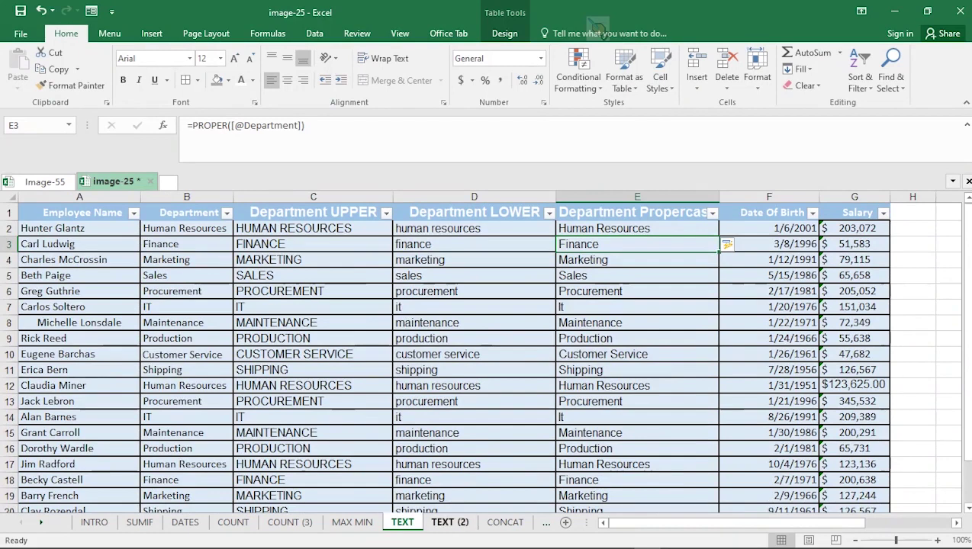
On the TEXT (2) sheet, examine the spacing of the Department entries, including cells B3, B5 and B13
{"action": "left_click", "coordinate": [450, 523]}
{"action": "left_click", "coordinate": [206, 321]}
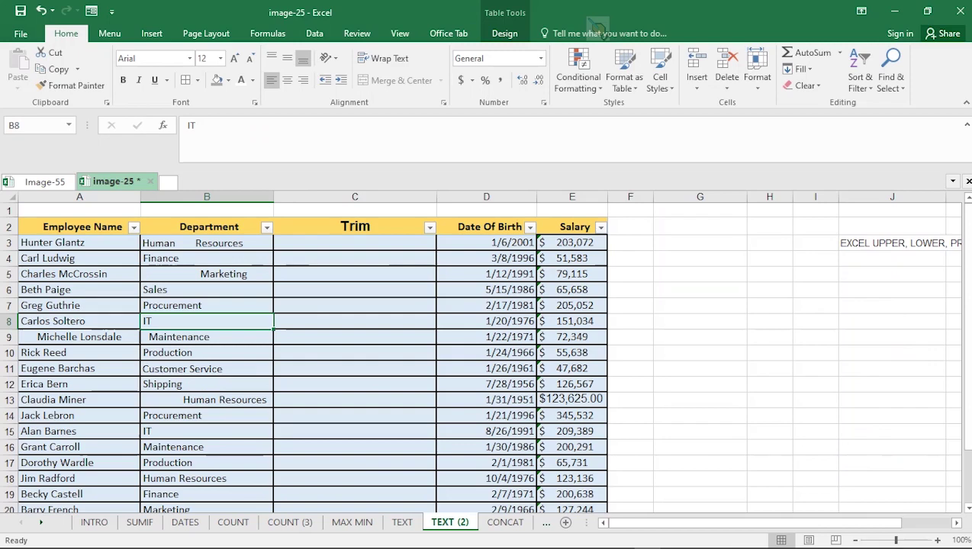
{"action": "left_click", "coordinate": [206, 243]}
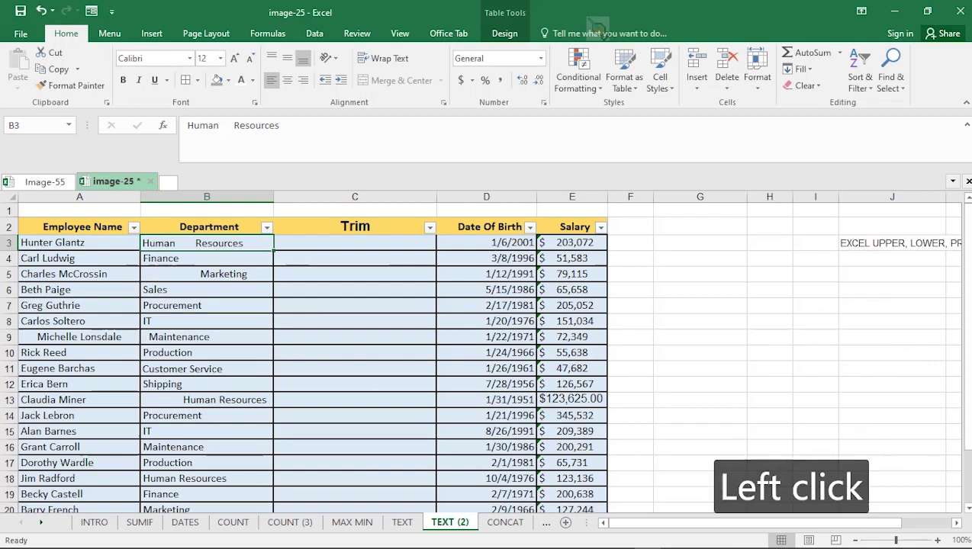
{"action": "left_click", "coordinate": [206, 274]}
{"action": "left_click", "coordinate": [206, 305]}
{"action": "left_click", "coordinate": [206, 385]}
{"action": "left_click", "coordinate": [206, 399]}
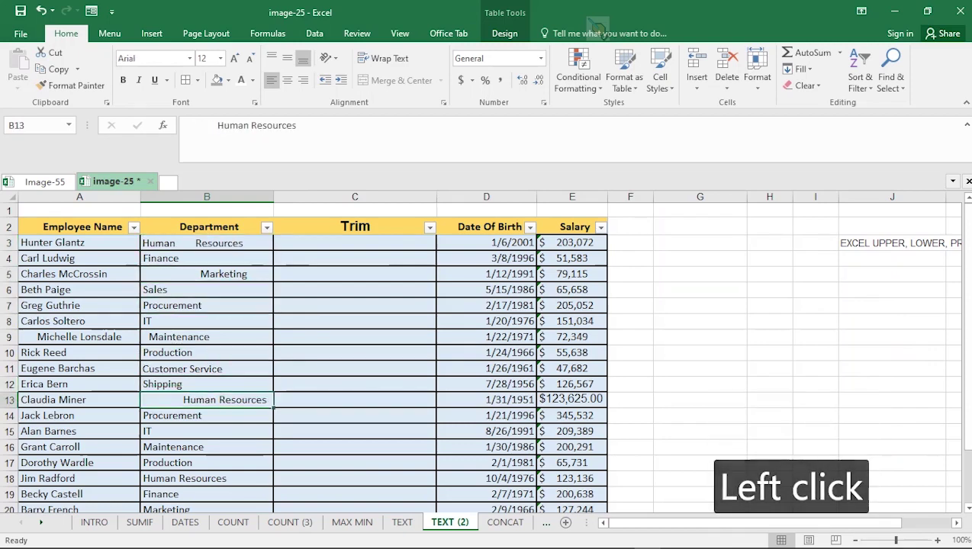
Fill the Trim column from cell C3 with a TRIM formula referencing the Department column
{"action": "left_click", "coordinate": [355, 242]}
{"action": "type", "text": "="}
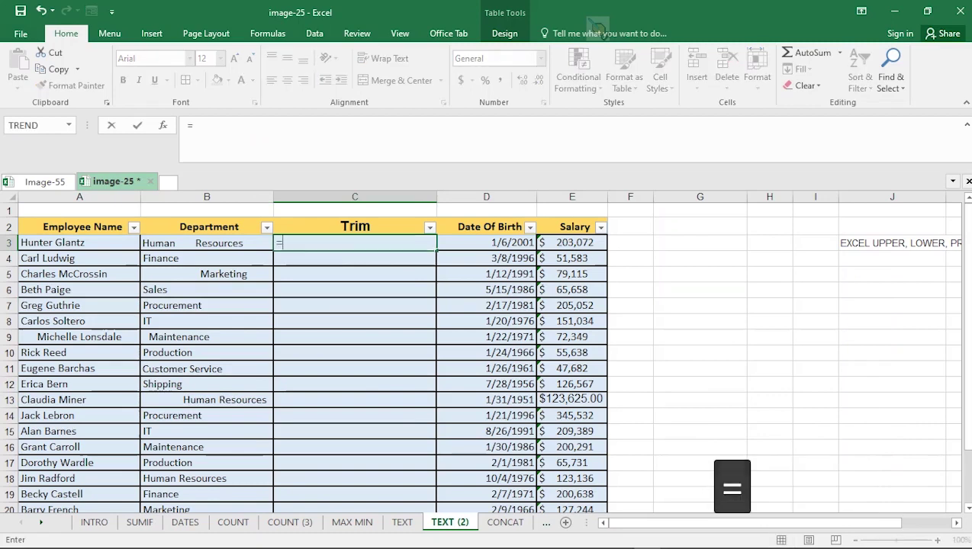
{"action": "type", "text": "TRIM"}
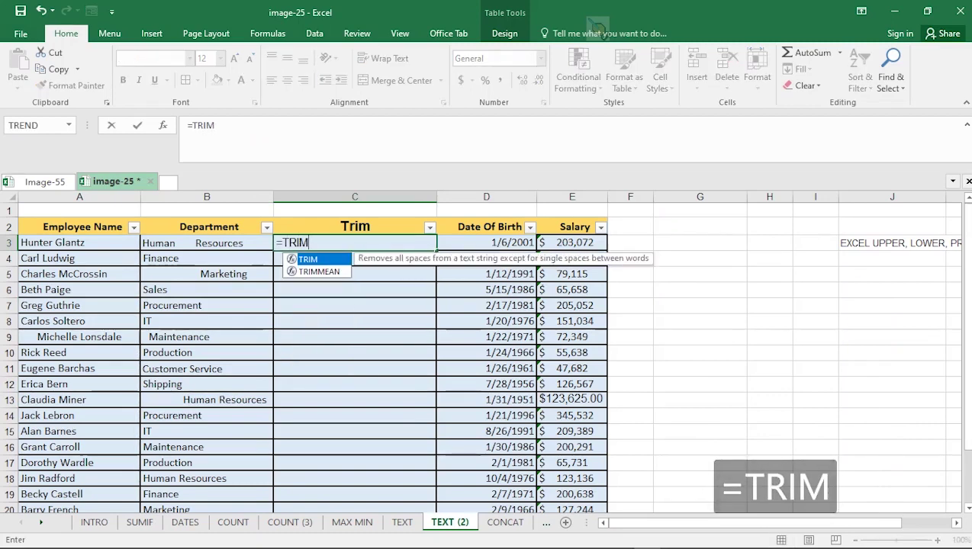
{"action": "double_click", "coordinate": [315, 259]}
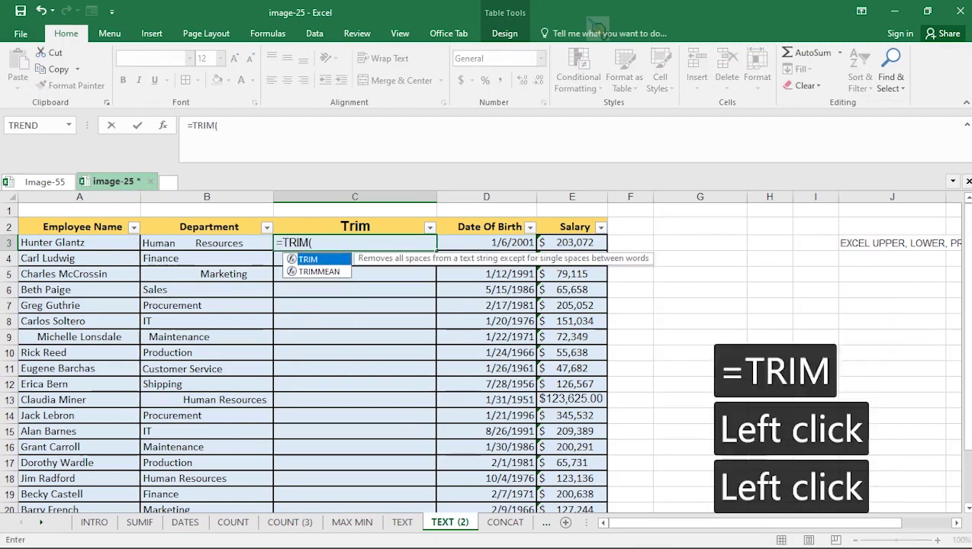
{"action": "left_click", "coordinate": [206, 242]}
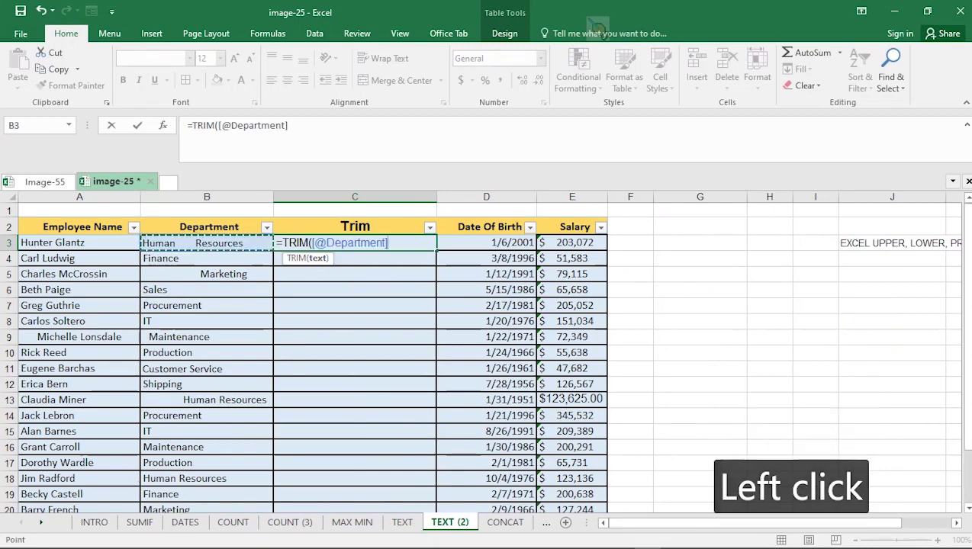
{"action": "type", "text": ")"}
{"action": "key", "text": "Return"}
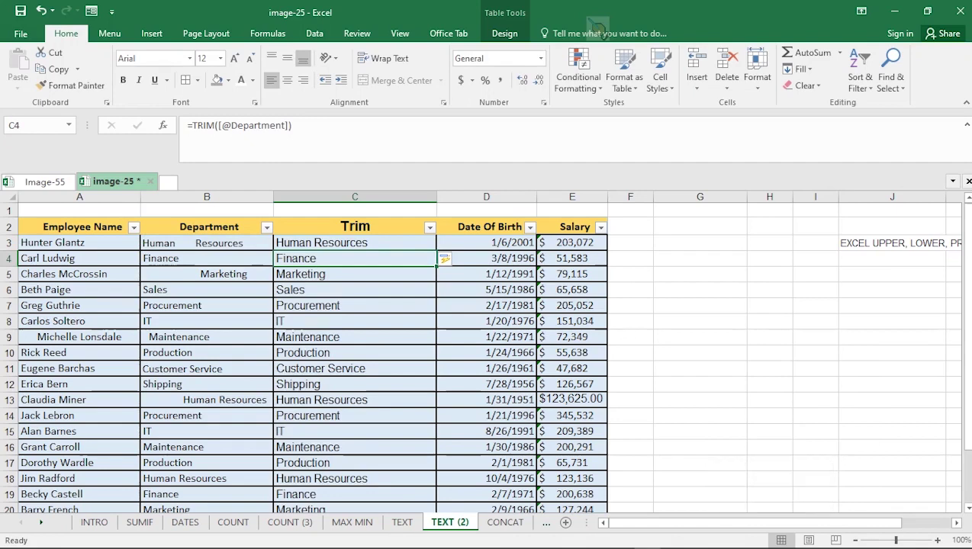
{"action": "left_click", "coordinate": [354, 400]}
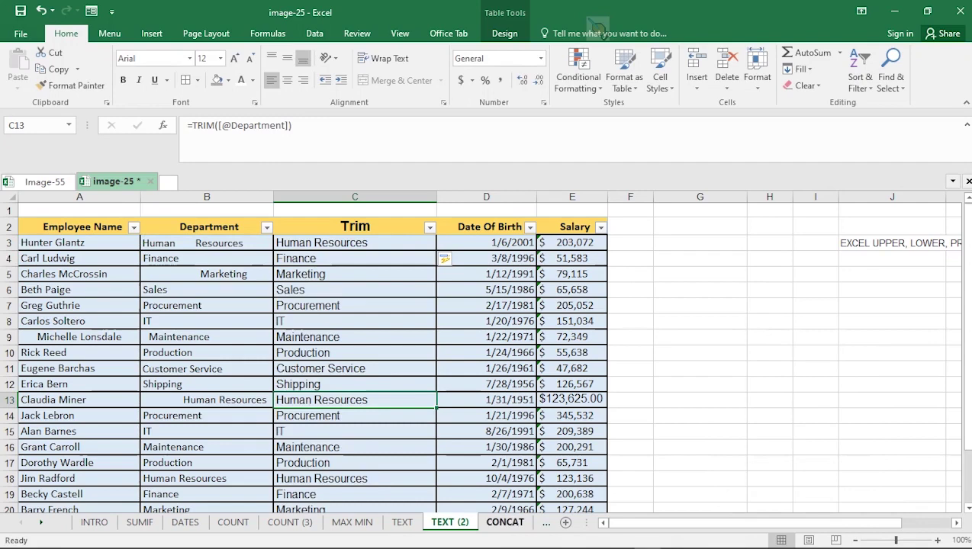
On the CONCAT sheet, fill the CONCAT column from cell C3 with a CONCATENATE formula joining Employee Name and Department, and autofit the column
{"action": "left_click", "coordinate": [505, 522]}
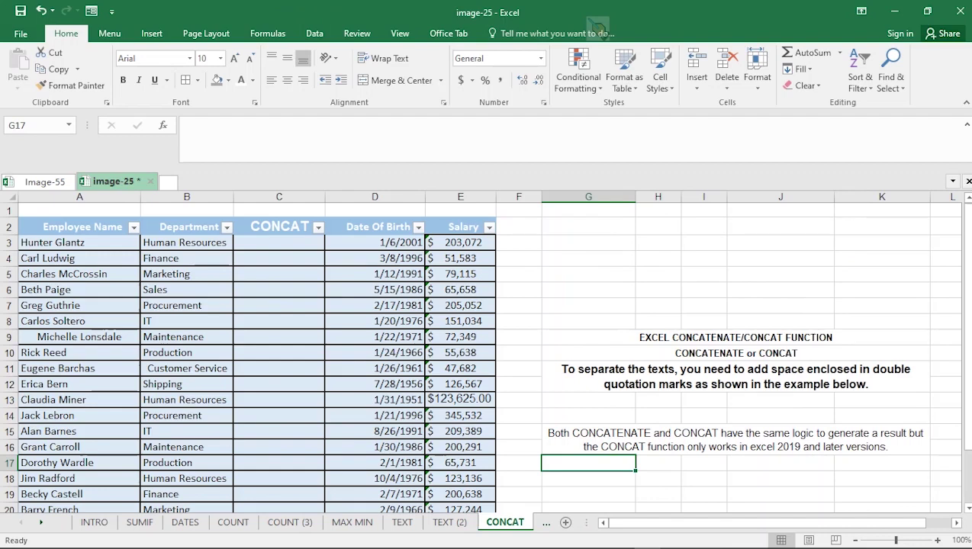
{"action": "left_click", "coordinate": [279, 243]}
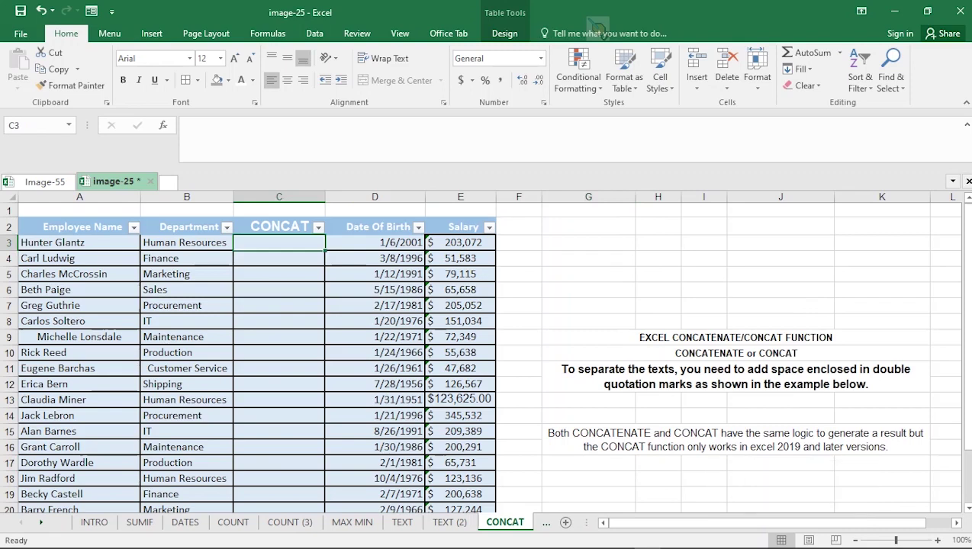
{"action": "type", "text": "="}
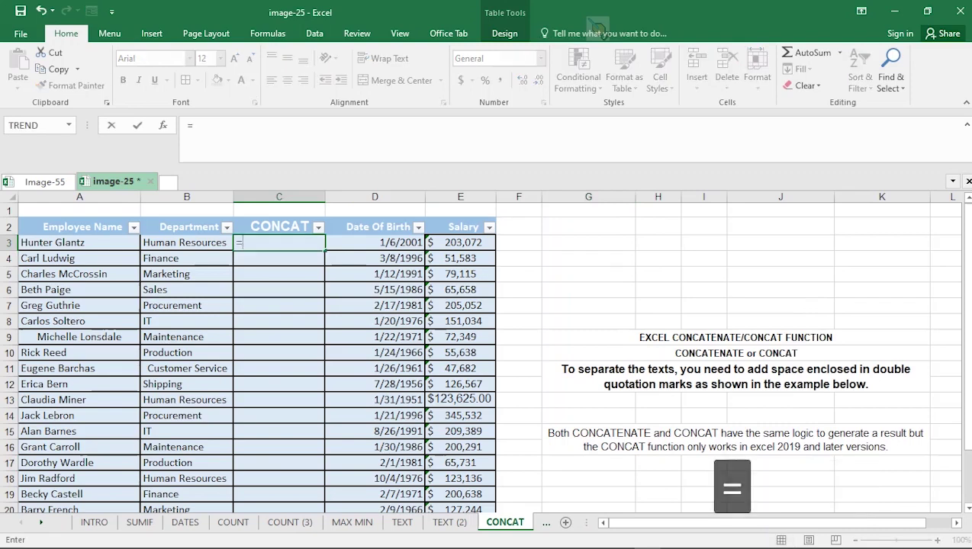
{"action": "type", "text": "CONVA"}
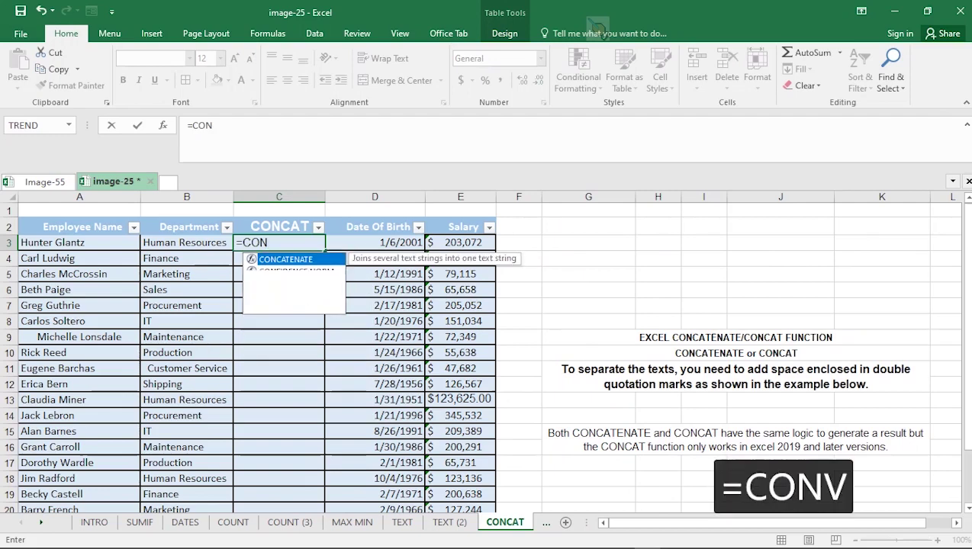
{"action": "key", "text": "BackSpace"}
{"action": "key", "text": "BackSpace"}
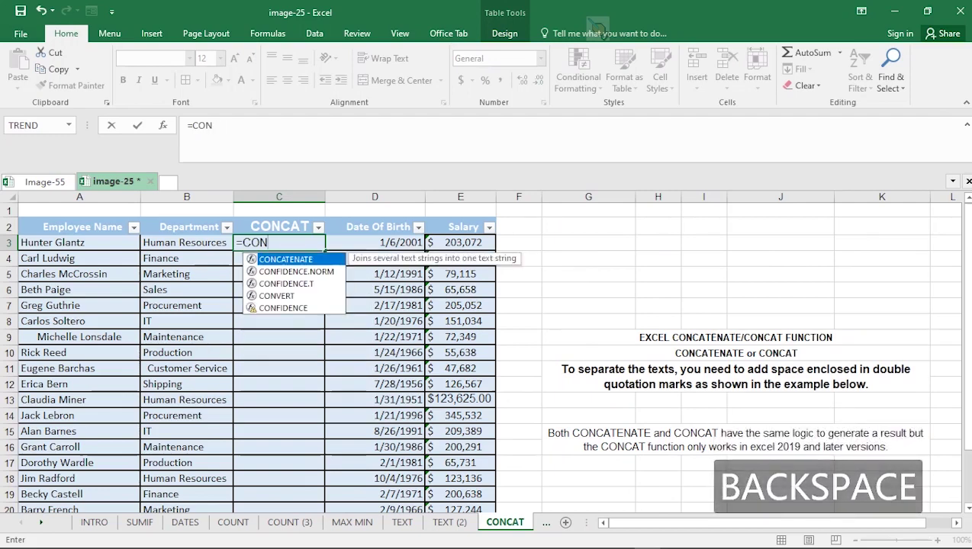
{"action": "double_click", "coordinate": [286, 260]}
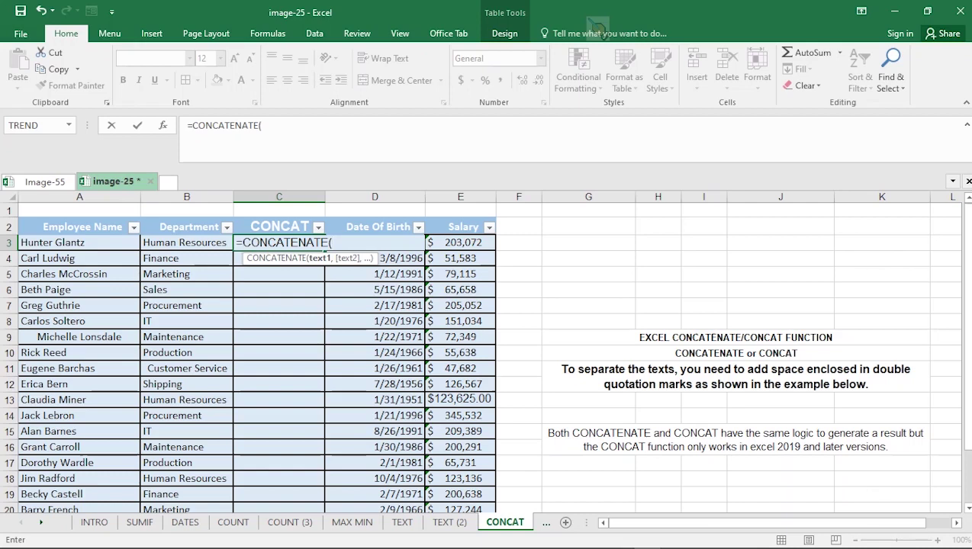
{"action": "left_click", "coordinate": [79, 243]}
{"action": "type", "text": ","}
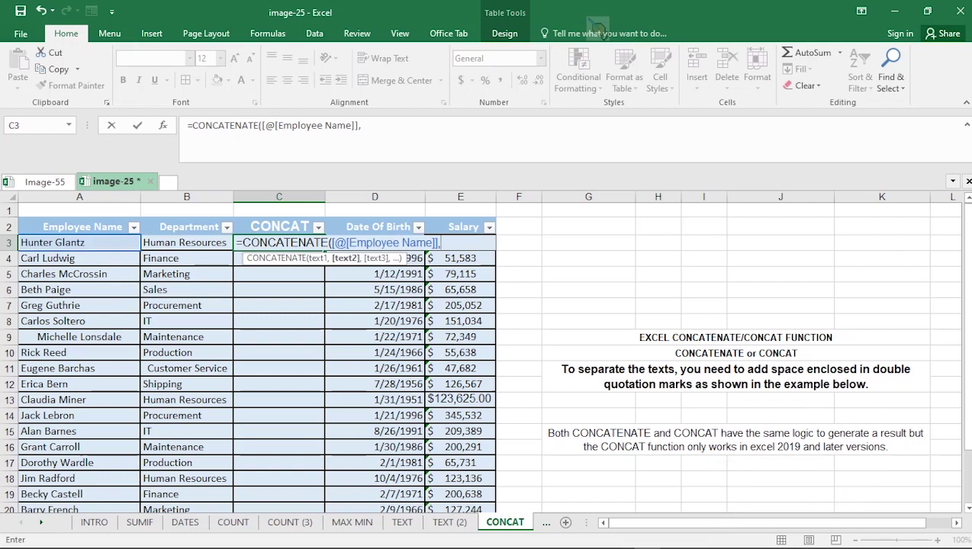
{"action": "left_click", "coordinate": [187, 243]}
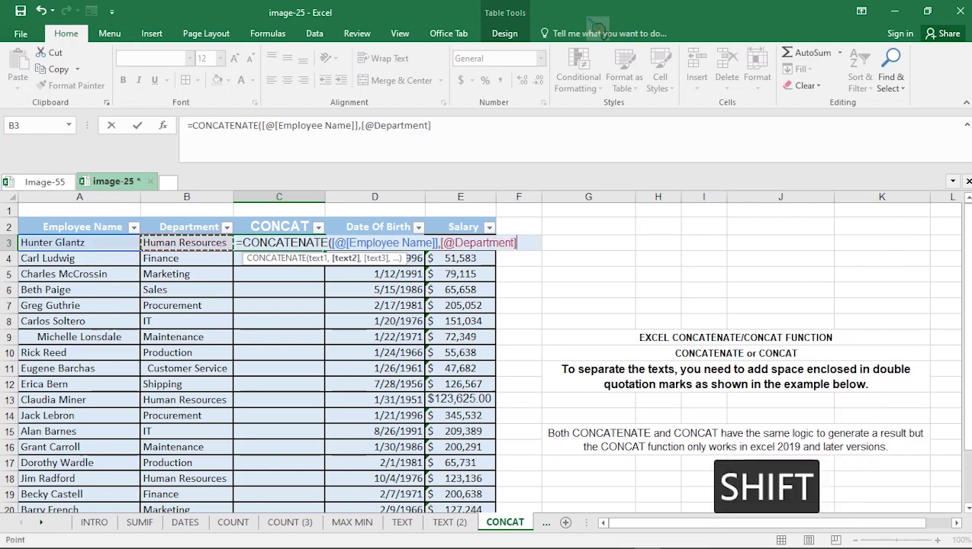
{"action": "type", "text": ")"}
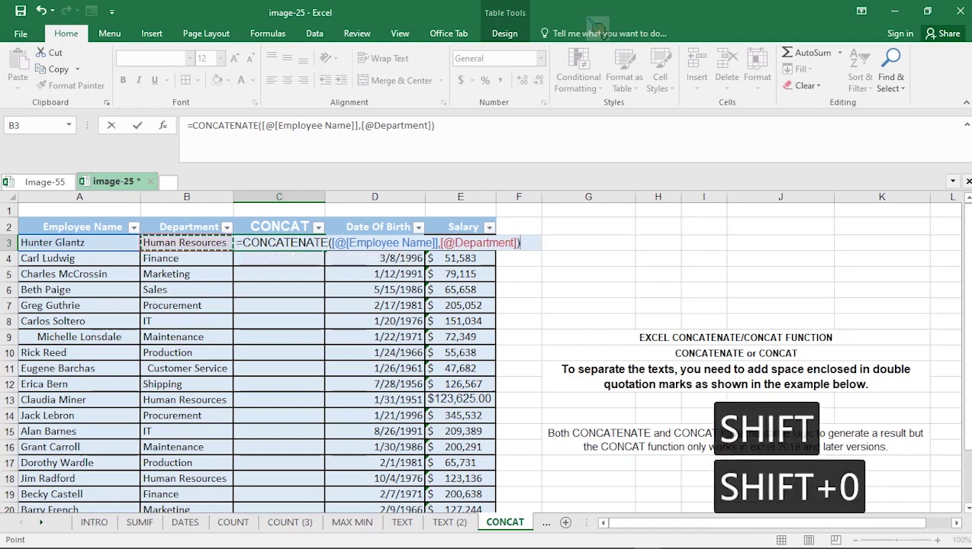
{"action": "key", "text": "Return"}
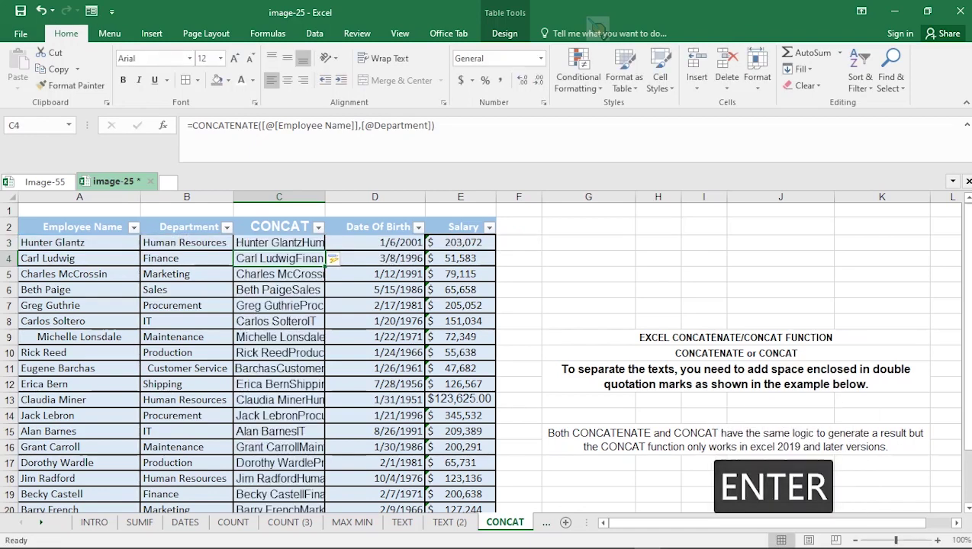
{"action": "double_click", "coordinate": [325, 197]}
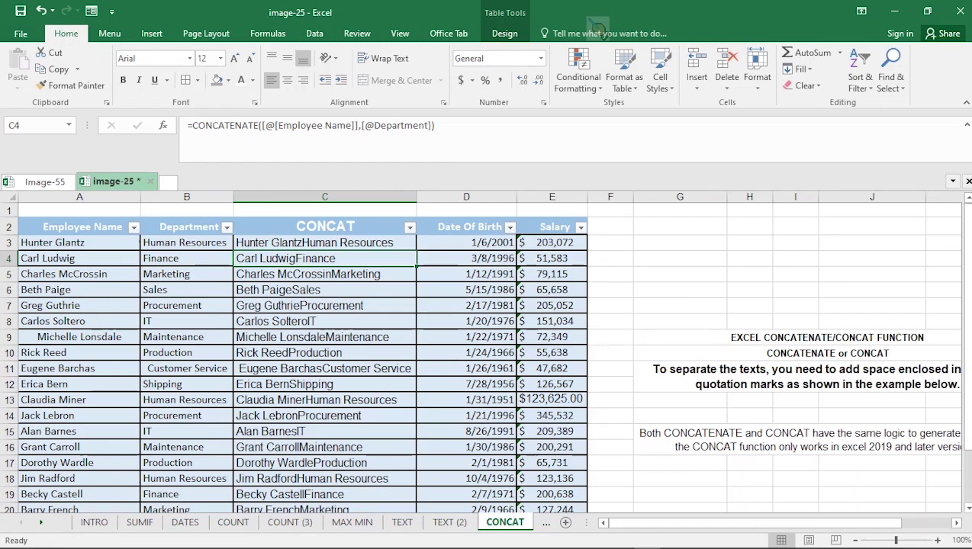
Add a space in double quotation marks, " ", between the Employee Name and Department arguments of the CONCATENATE formula in C3
{"action": "left_click", "coordinate": [325, 242]}
{"action": "key", "text": "Escape"}
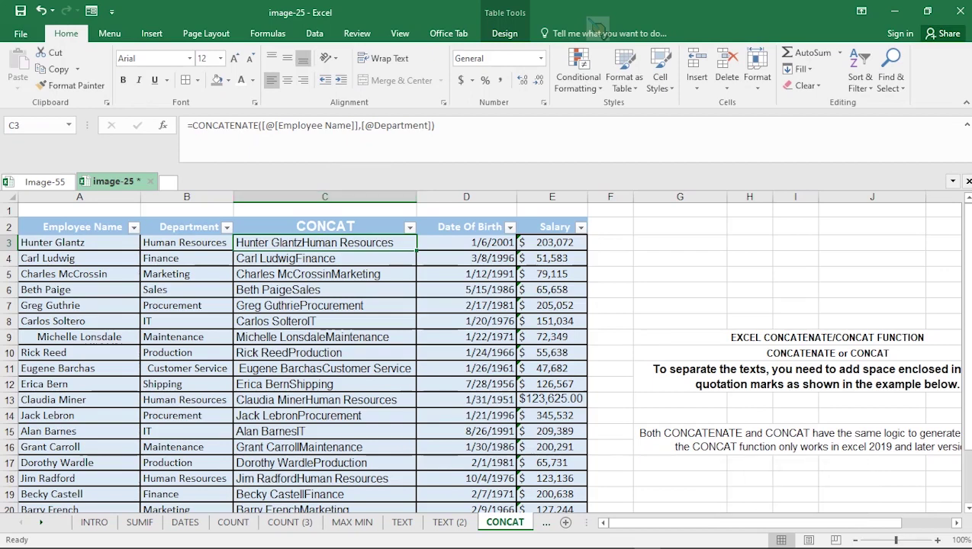
{"action": "left_click", "coordinate": [357, 126]}
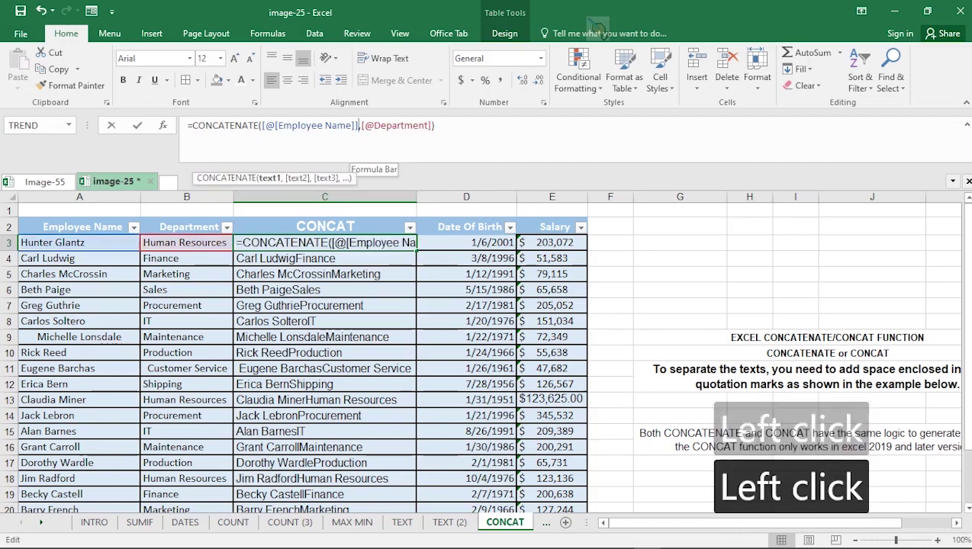
{"action": "key", "text": "Right"}
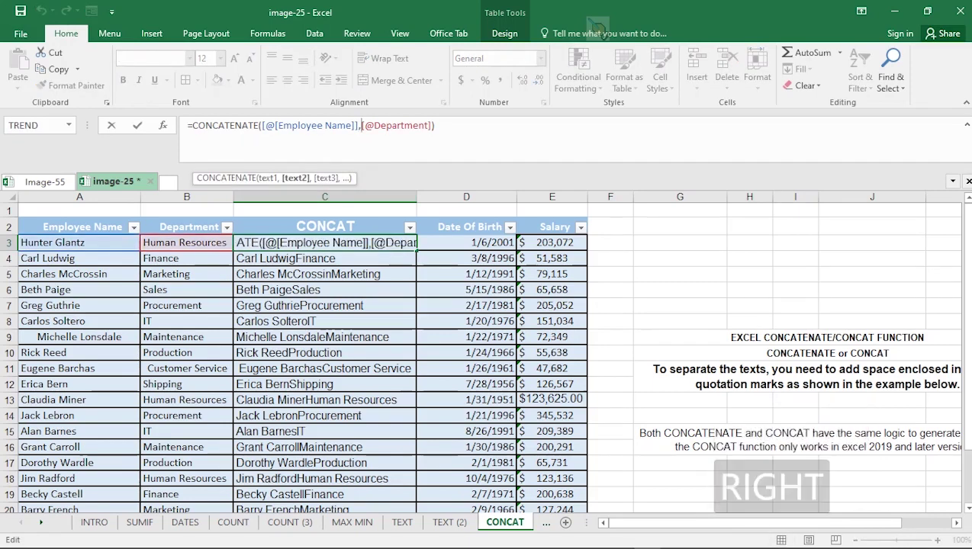
{"action": "type", "text": "\""}
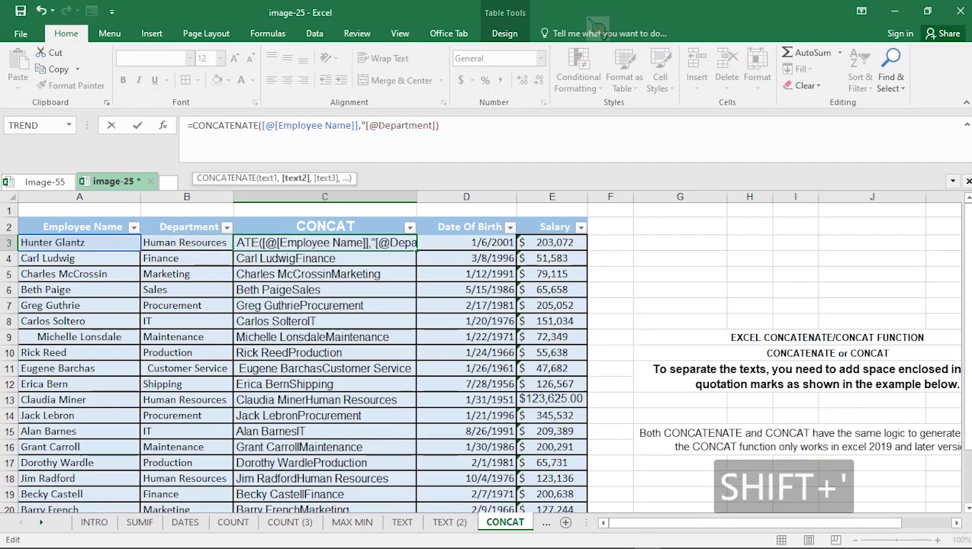
{"action": "type", "text": "\""}
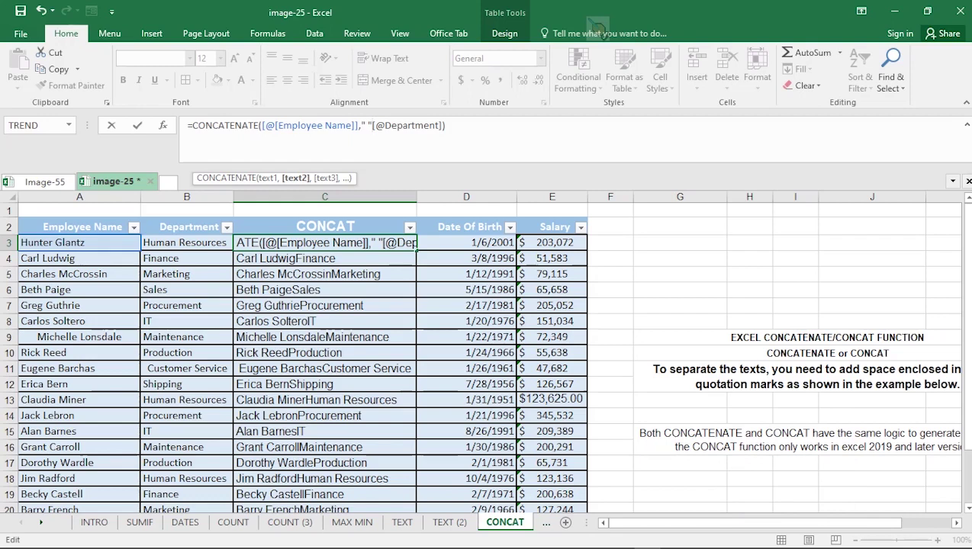
{"action": "type", "text": ","}
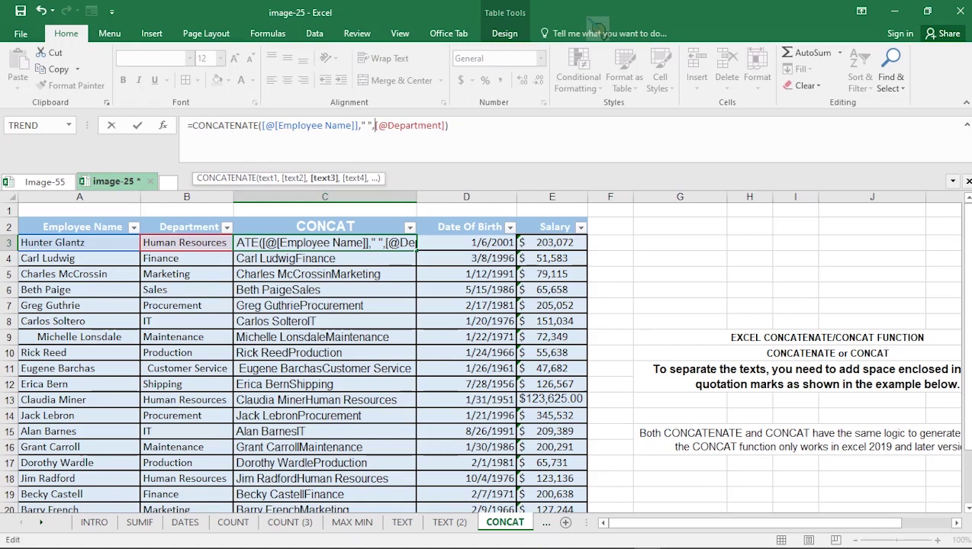
{"action": "left_click", "coordinate": [450, 126]}
{"action": "key", "text": "Return"}
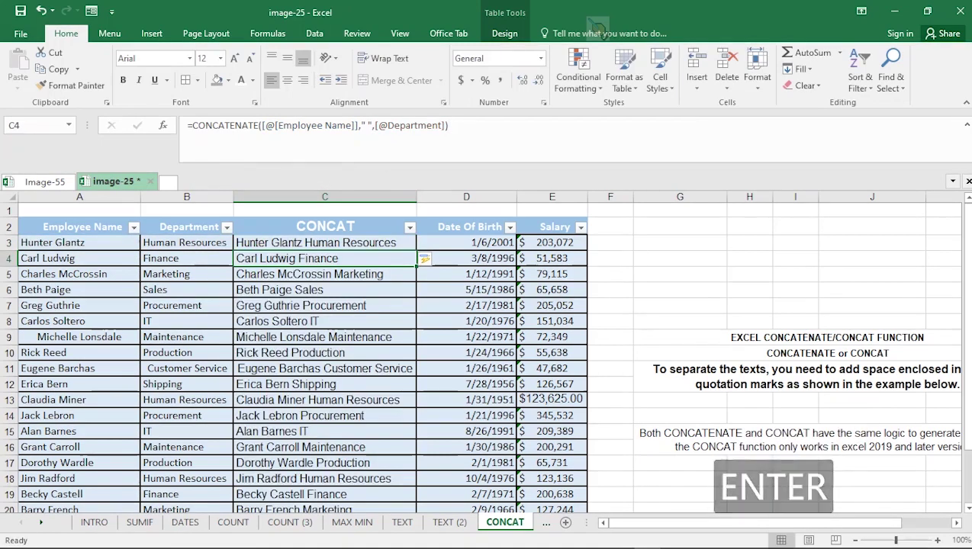
{"action": "left_click", "coordinate": [325, 258]}
{"action": "left_click", "coordinate": [325, 259]}
{"action": "left_click", "coordinate": [326, 337]}
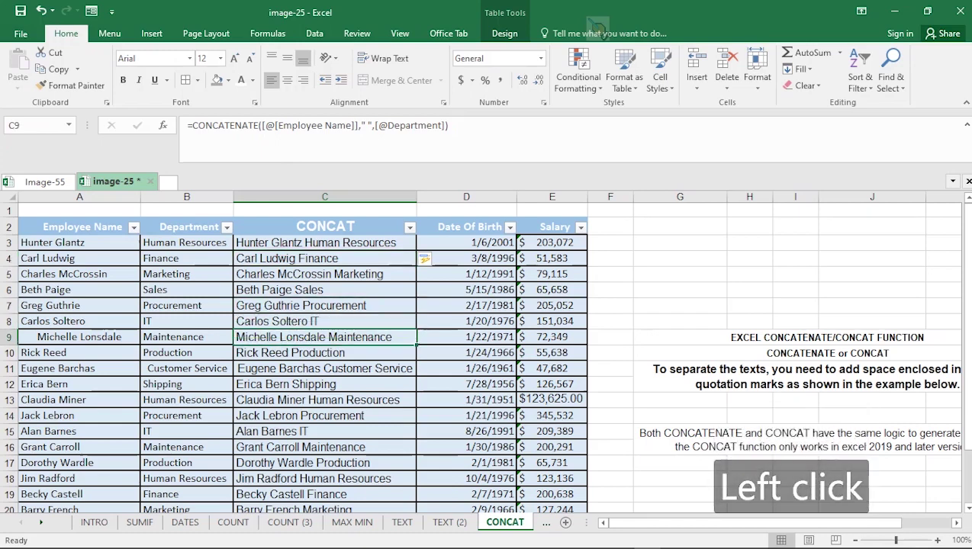
Change the separator text in the C3 CONCATENATE formula to "IS IN "
{"action": "left_click", "coordinate": [325, 243]}
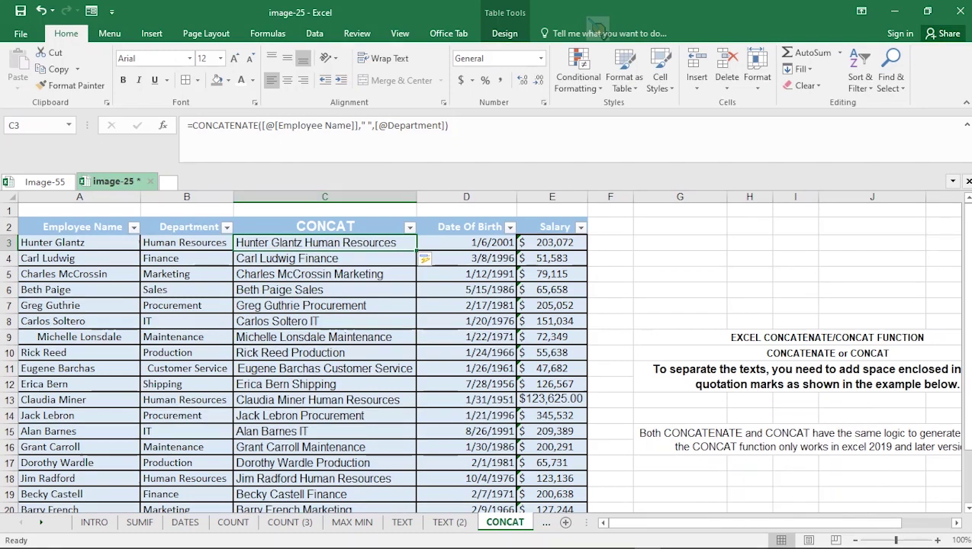
{"action": "left_click", "coordinate": [365, 125]}
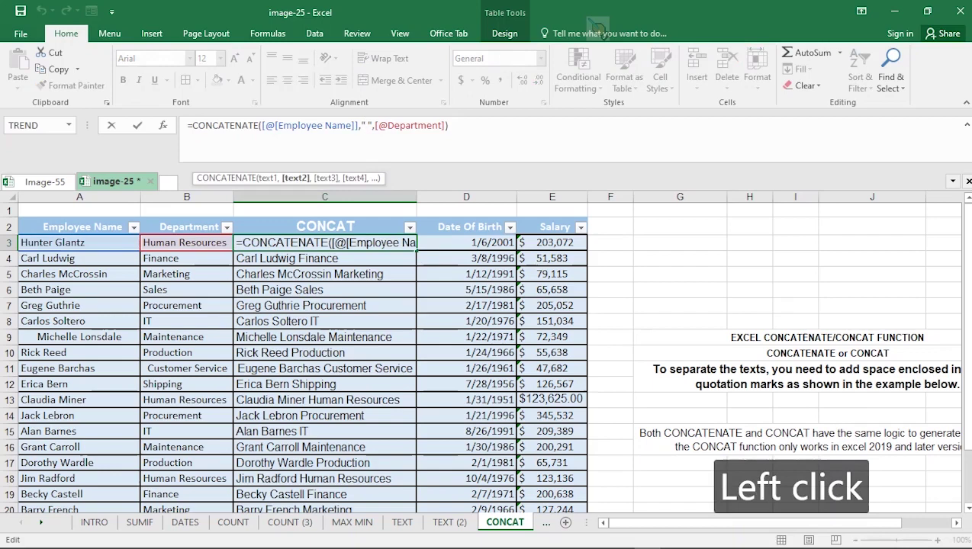
{"action": "type", "text": "IS IN"}
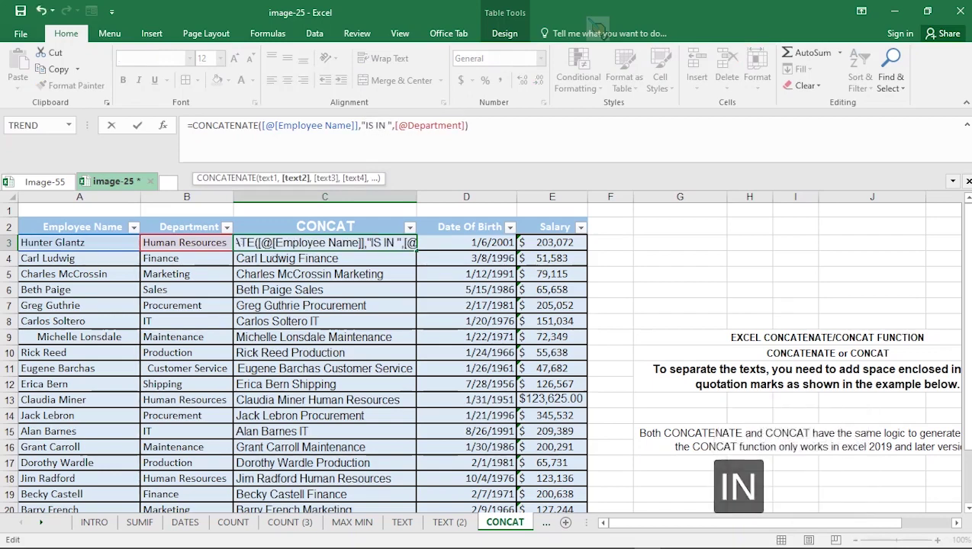
{"action": "key", "text": "Return"}
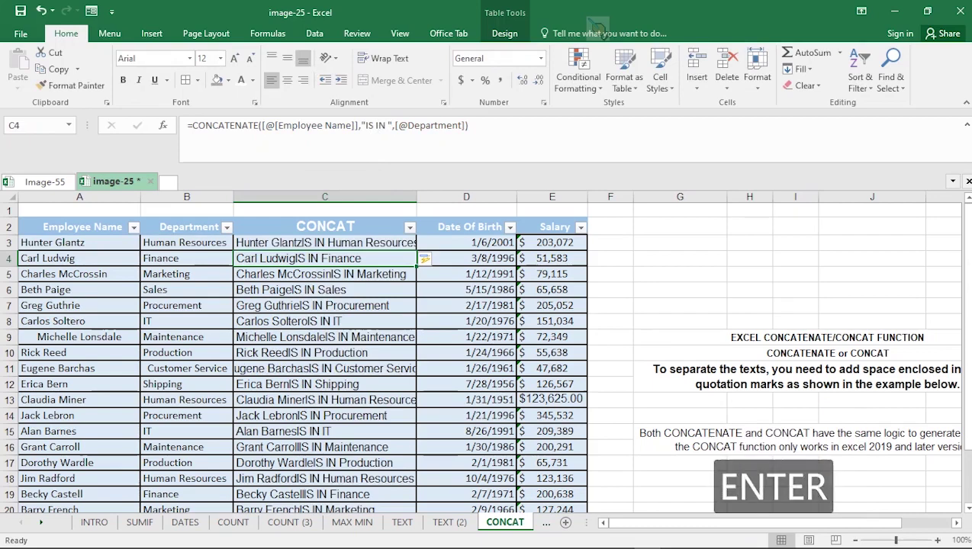
Insert a leading space in the formula's separator text so it reads " IS IN "
{"action": "left_click", "coordinate": [325, 243]}
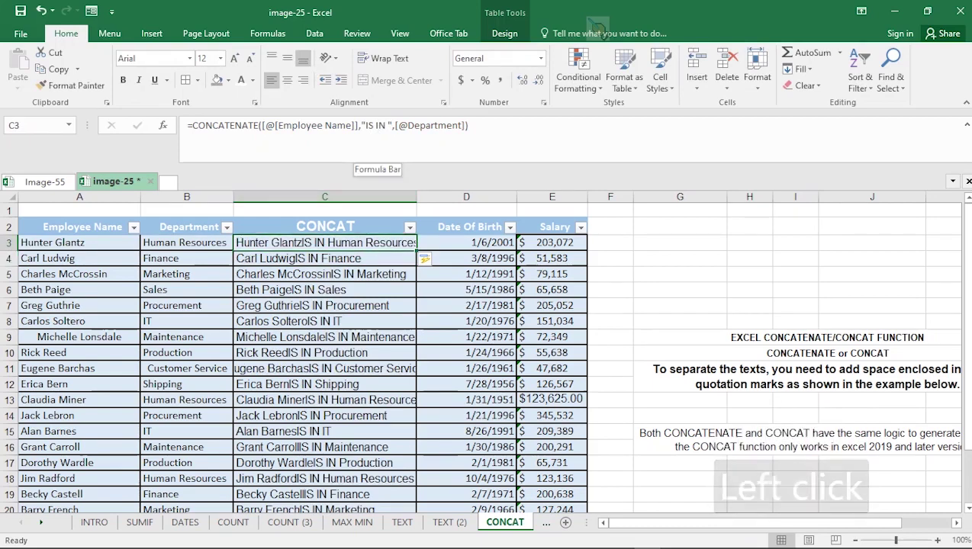
{"action": "left_click", "coordinate": [365, 125]}
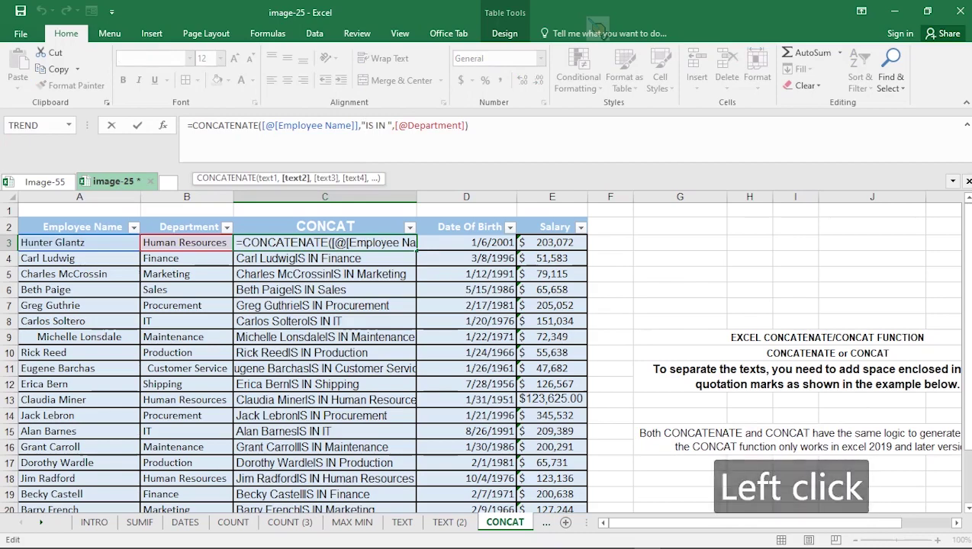
{"action": "left_click", "coordinate": [474, 126]}
{"action": "key", "text": "Return"}
{"action": "left_click", "coordinate": [325, 274]}
Change the separator wording in the C3 formula to lowercase, " is in "
{"action": "left_click", "coordinate": [325, 243]}
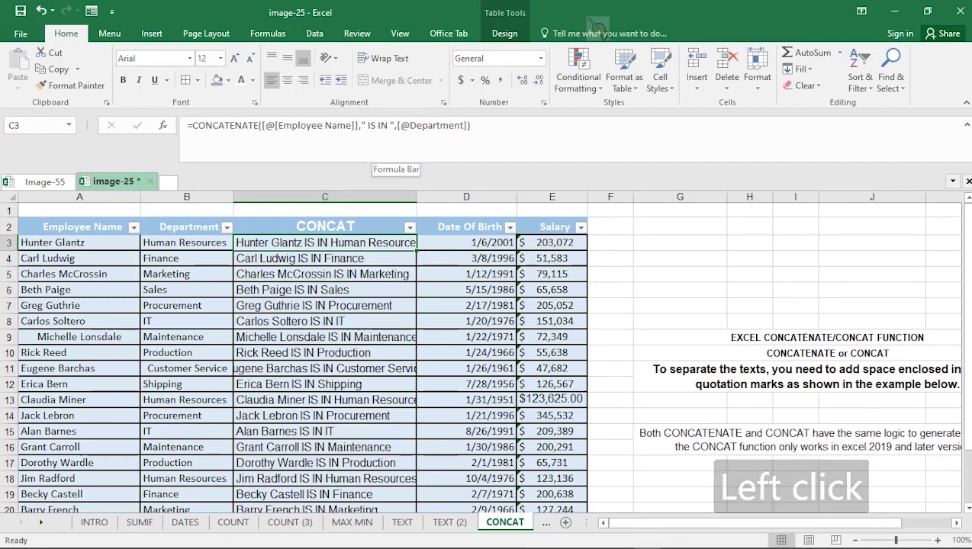
{"action": "left_click_drag", "start_coordinate": [389, 126], "coordinate": [368, 126]}
{"action": "type", "text": "is in"}
{"action": "key", "text": "Return"}
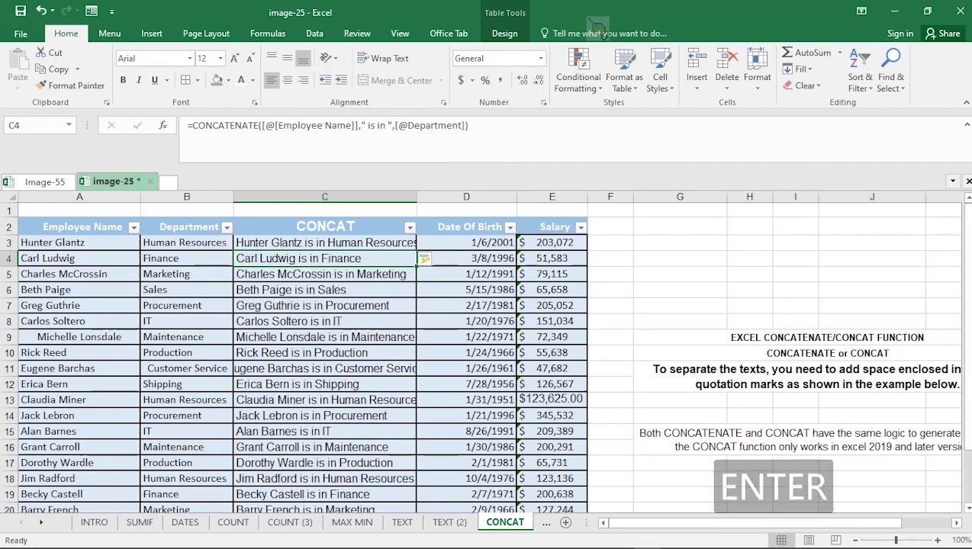
Append the text "Department" as a final argument after the Department reference in the C4 CONCATENATE formula
{"action": "left_click", "coordinate": [464, 126]}
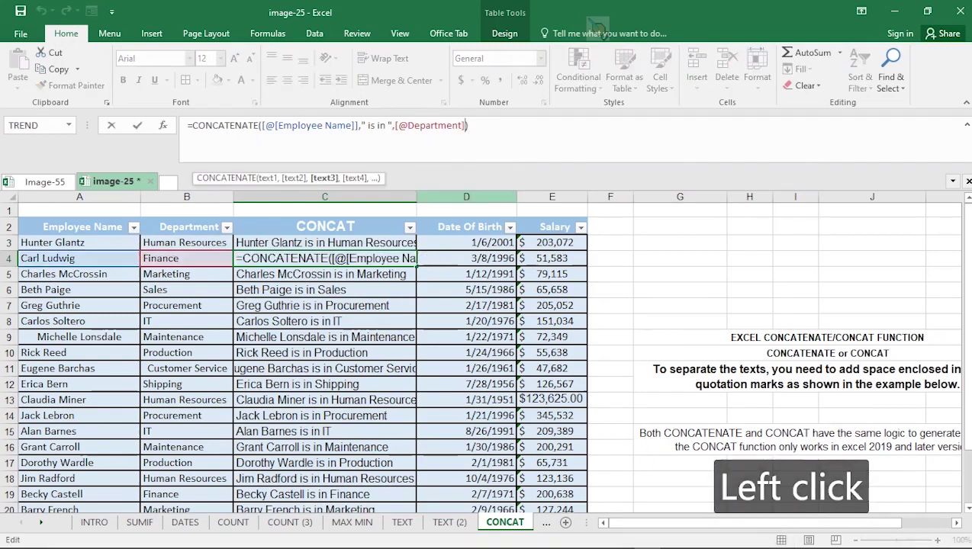
{"action": "type", "text": ","}
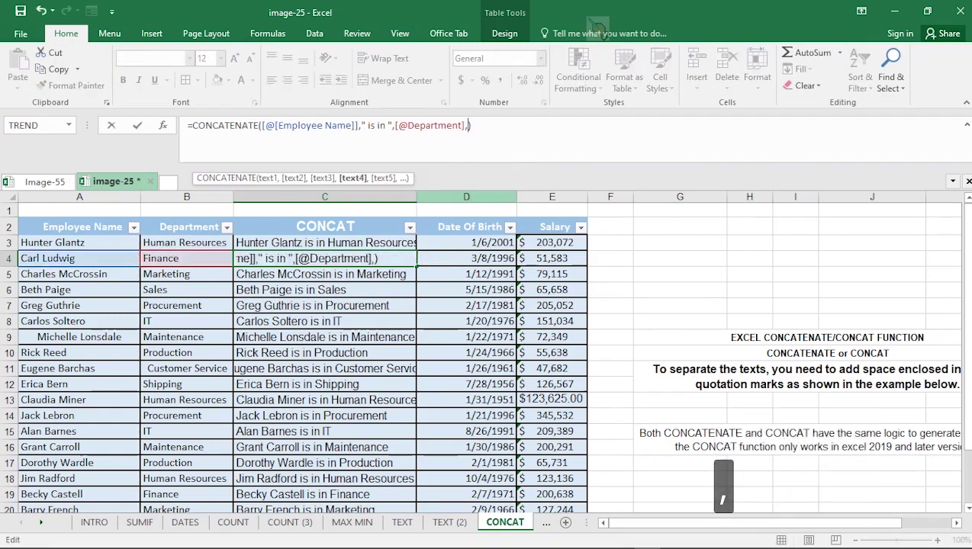
{"action": "type", "text": "\""}
{"action": "type", "text": "De"}
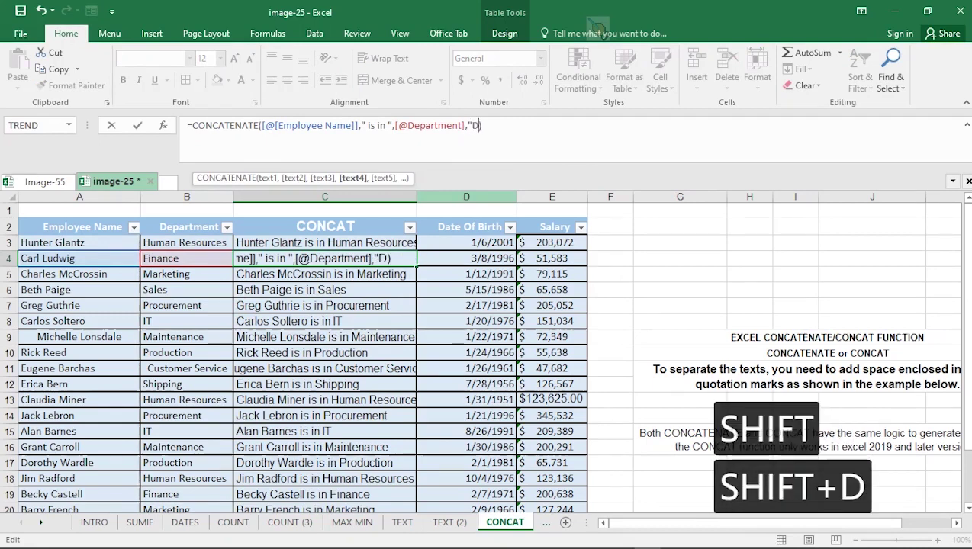
{"action": "type", "text": "part"}
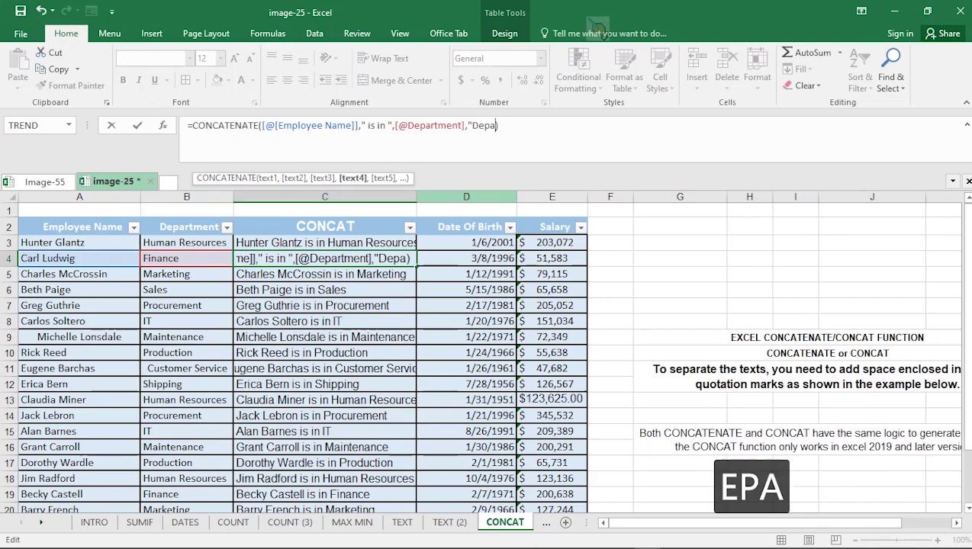
{"action": "type", "text": "ment\""}
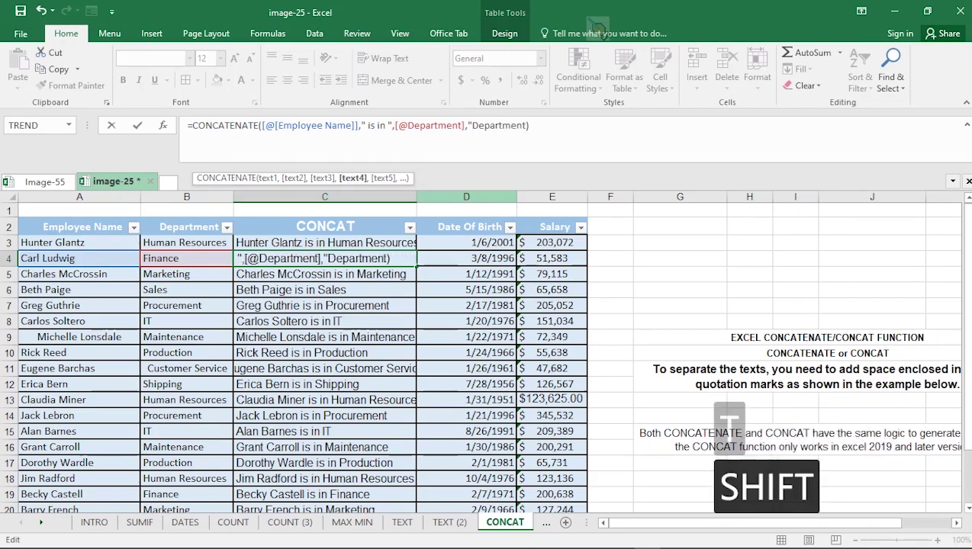
{"action": "type", "text": "\""}
{"action": "key", "text": "Return"}
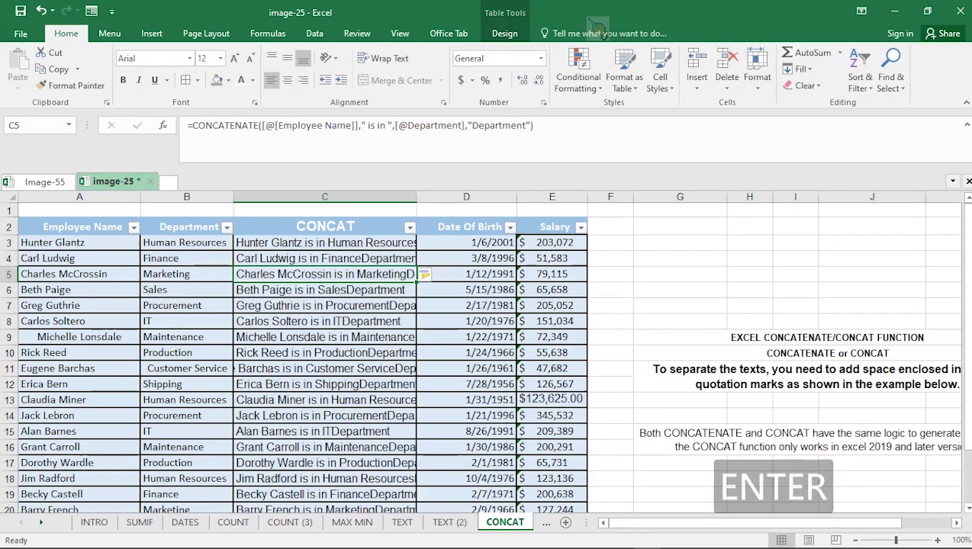
Autofit the CONCAT column's width and check the joined text down the table
{"action": "double_click", "coordinate": [417, 197]}
{"action": "left_click", "coordinate": [369, 243]}
{"action": "left_click", "coordinate": [368, 337]}
{"action": "scroll", "coordinate": [369, 337], "scroll_direction": "down", "scroll_amount": 3}
{"action": "left_click", "coordinate": [369, 368]}
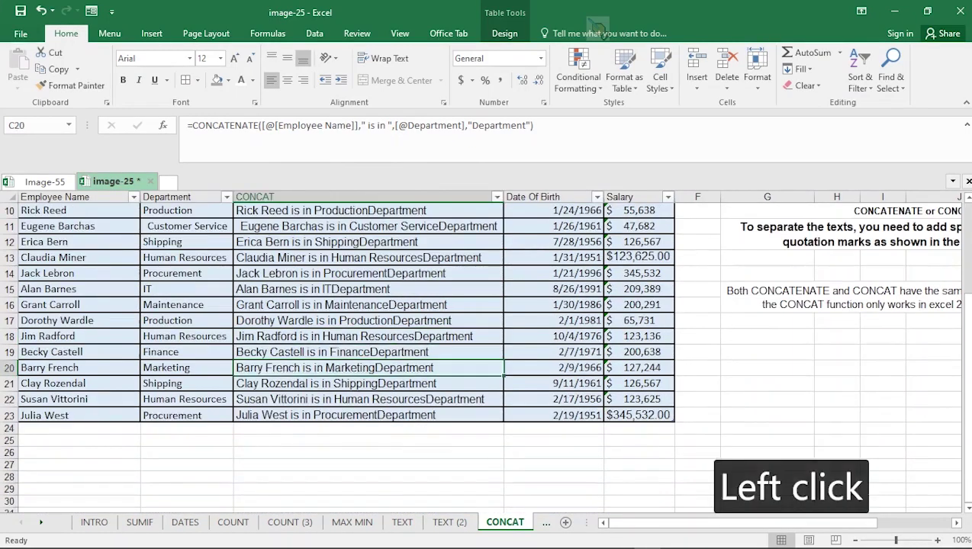
{"action": "scroll", "coordinate": [484, 357], "scroll_direction": "up", "scroll_amount": 3}
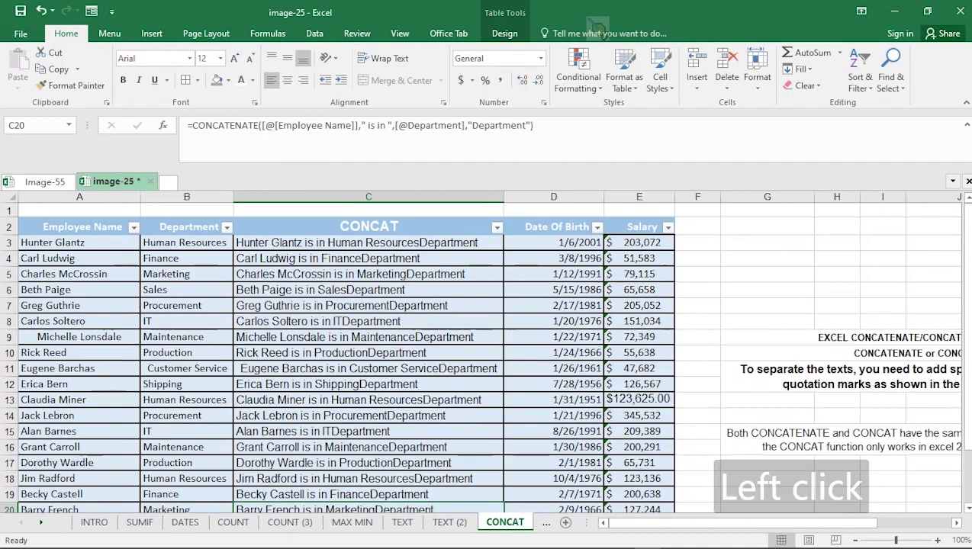
On the VLOOKUP sheet, start a VLOOKUP formula in G7 with criteria cell F7 as the lookup value
{"action": "left_click", "coordinate": [41, 522]}
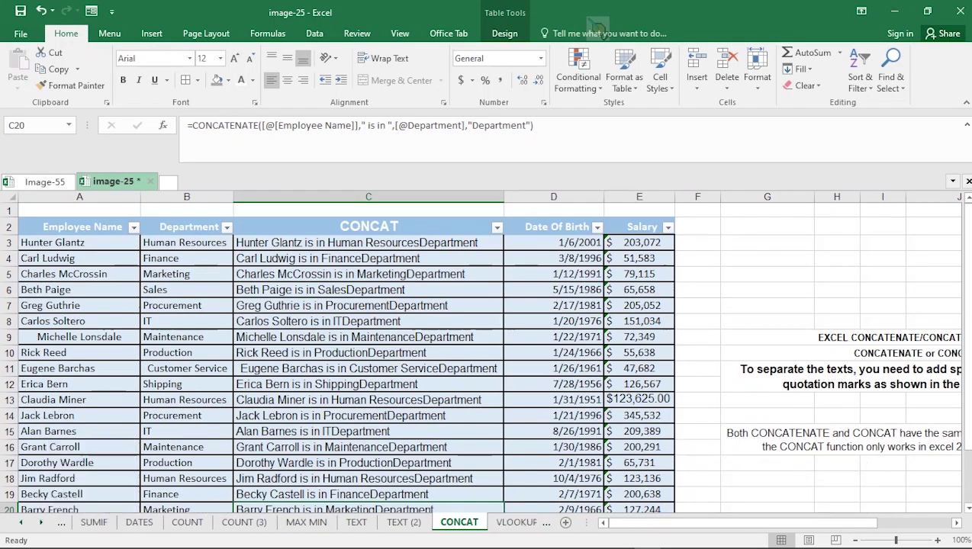
{"action": "left_click", "coordinate": [516, 522]}
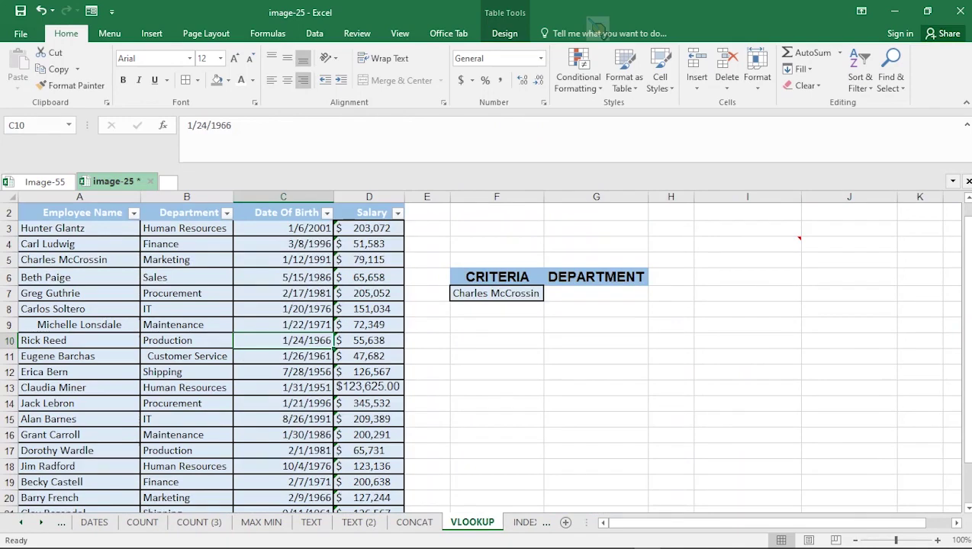
{"action": "left_click", "coordinate": [596, 294]}
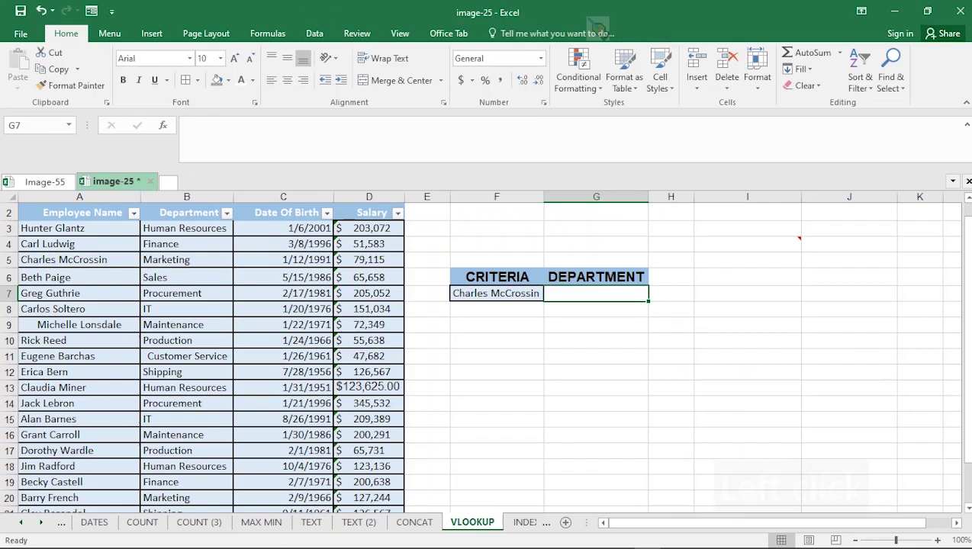
{"action": "type", "text": "=vloo"}
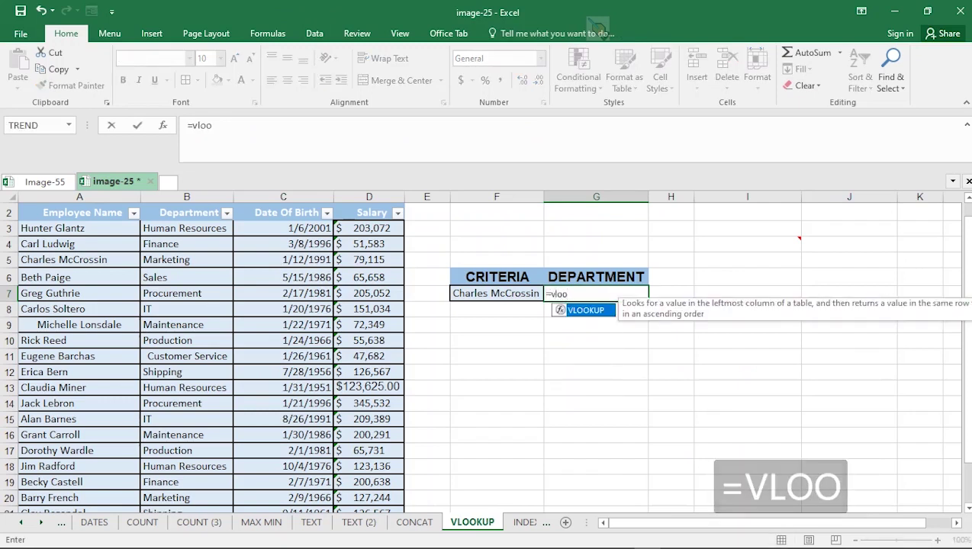
{"action": "double_click", "coordinate": [586, 310]}
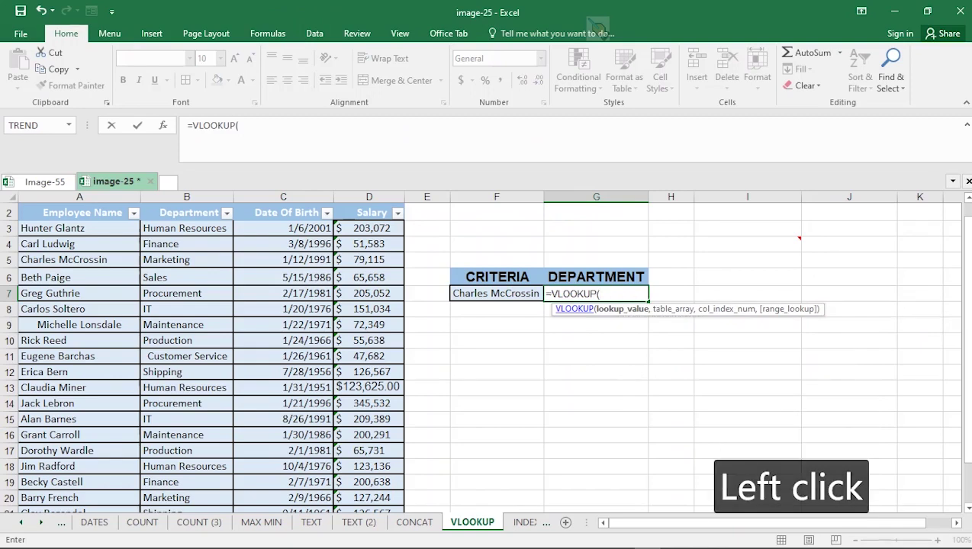
{"action": "left_click", "coordinate": [497, 294]}
{"action": "type", "text": ","}
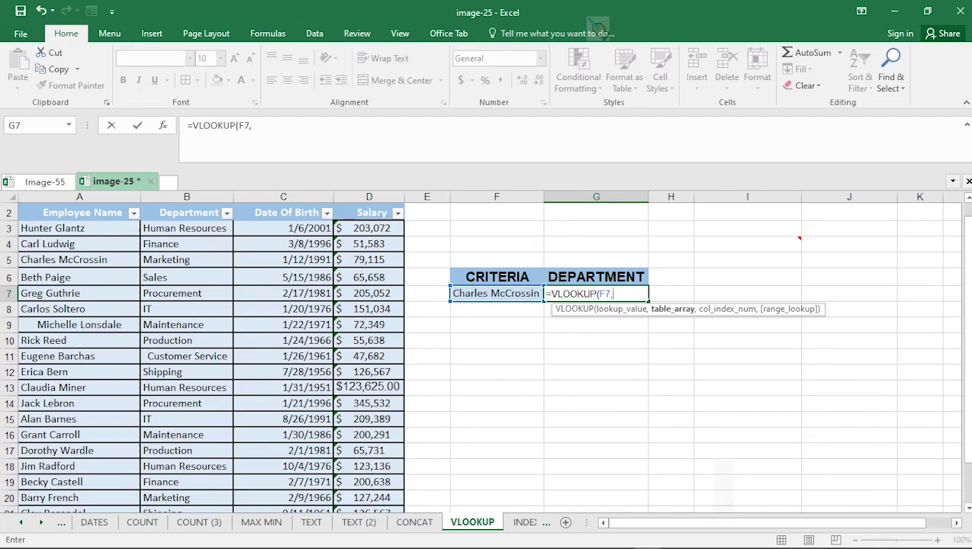
Set the VLOOKUP table array to the whole employee table including its headers, Table11[#All]
{"action": "left_click_drag", "start_coordinate": [80, 213], "coordinate": [369, 215]}
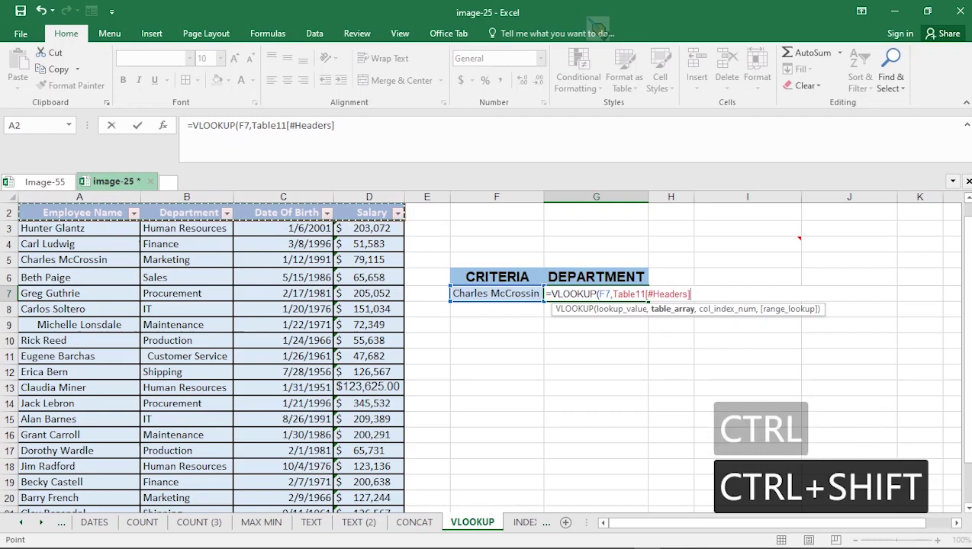
{"action": "key", "text": "ctrl+shift+Down"}
{"action": "type", "text": ","}
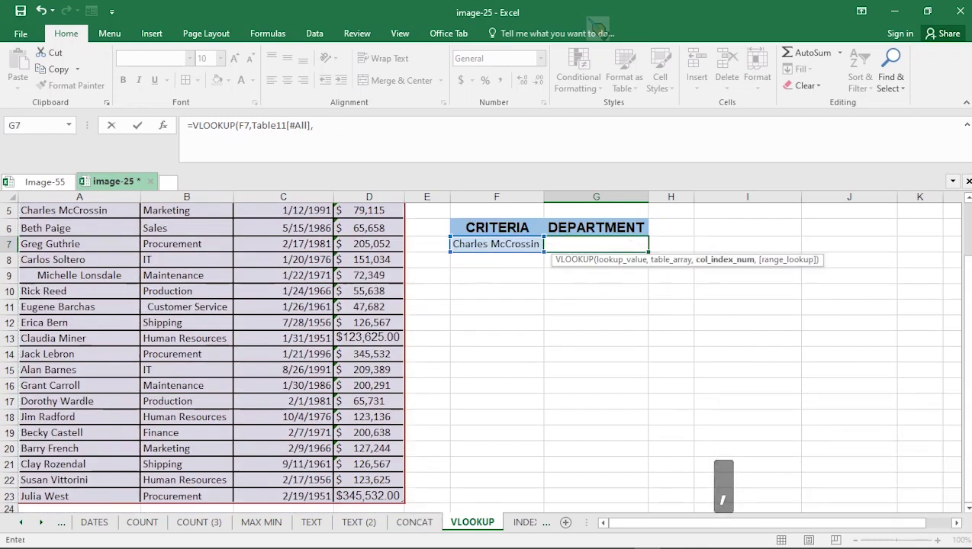
{"action": "scroll", "coordinate": [488, 355], "scroll_direction": "up", "scroll_amount": 2}
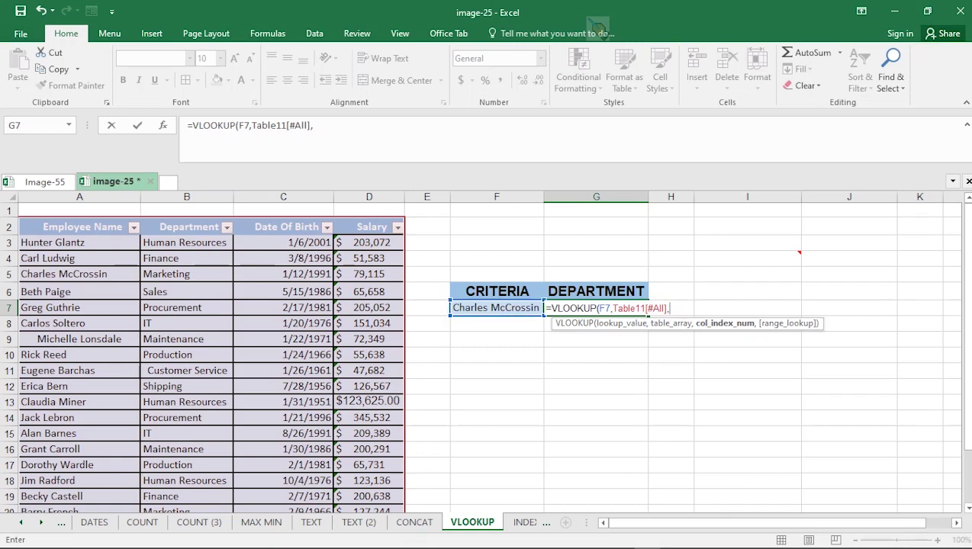
Complete the VLOOKUP formula with column index 2 and FALSE for an exact match
{"action": "type", "text": "2"}
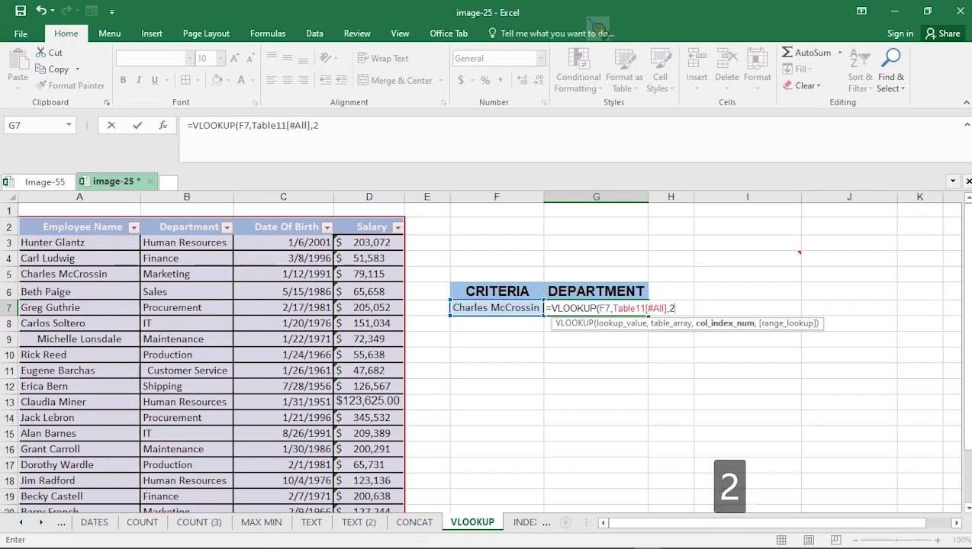
{"action": "type", "text": ","}
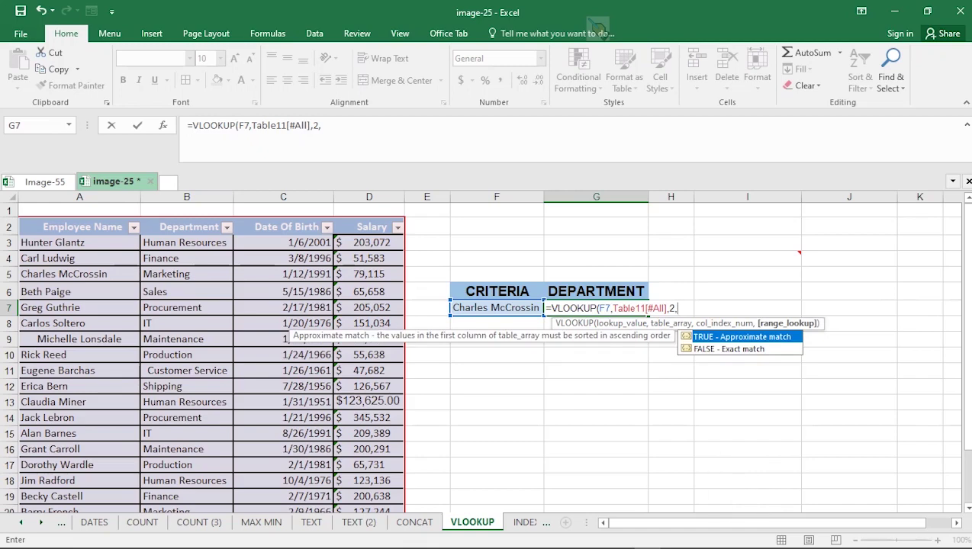
{"action": "double_click", "coordinate": [729, 350]}
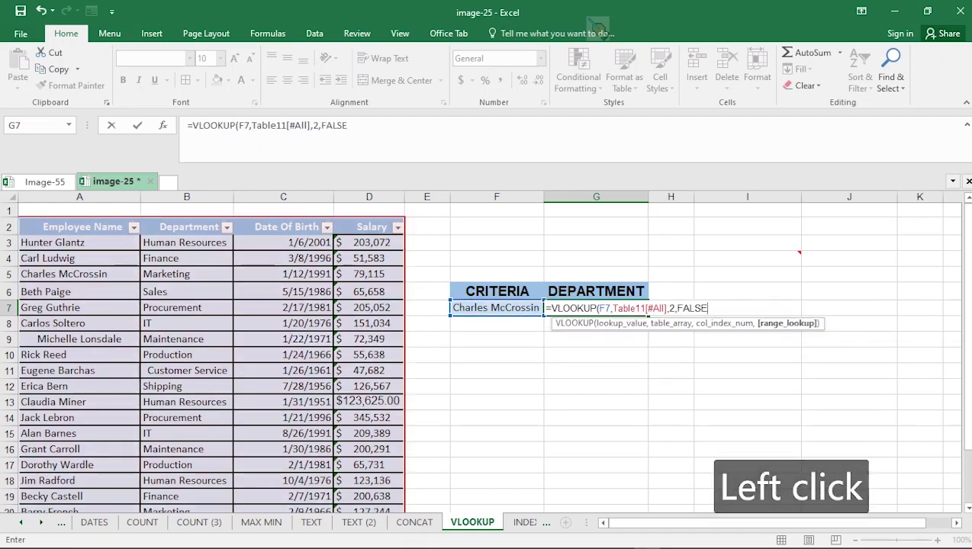
{"action": "type", "text": ")"}
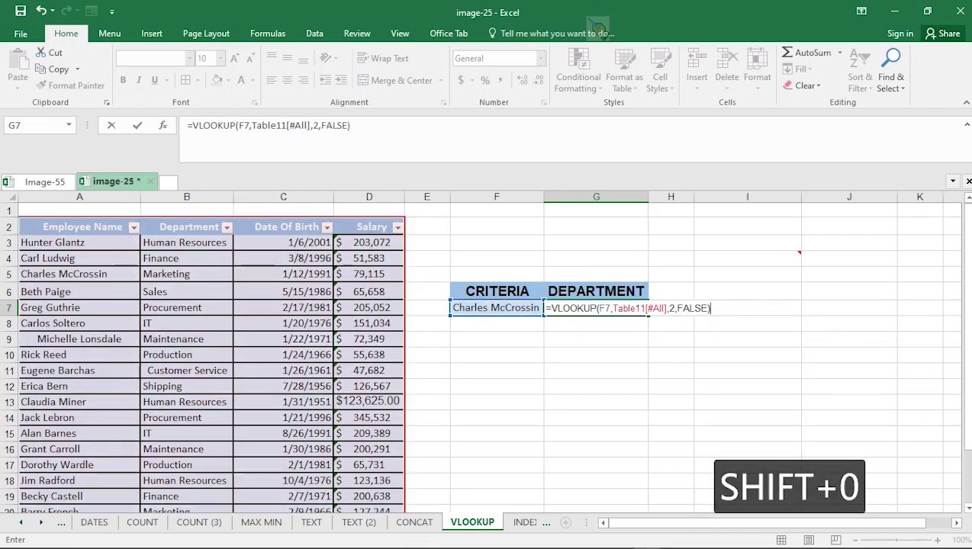
{"action": "key", "text": "Return"}
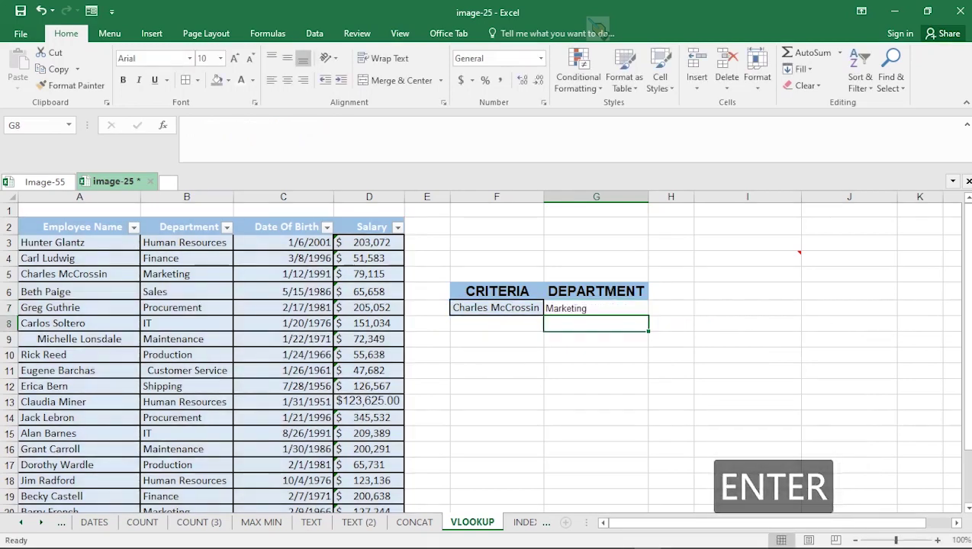
Review the lookup criteria in F7 and the VLOOKUP formula in G7
{"action": "left_click", "coordinate": [497, 308]}
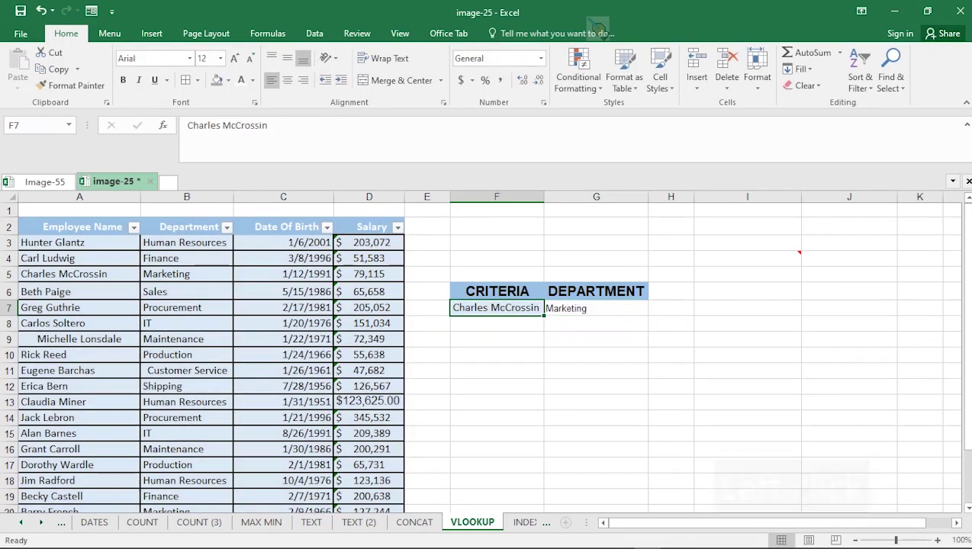
{"action": "left_click", "coordinate": [596, 308]}
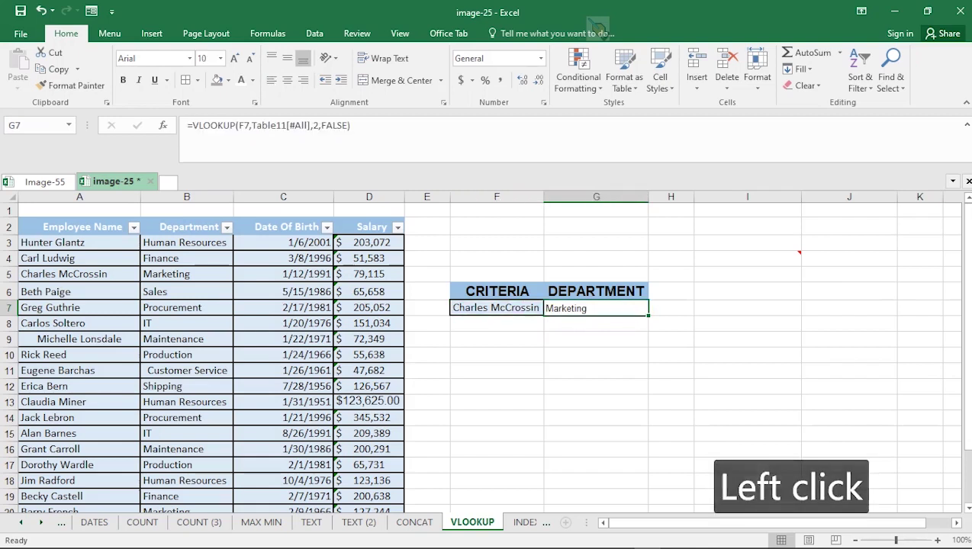
{"action": "left_click", "coordinate": [497, 308]}
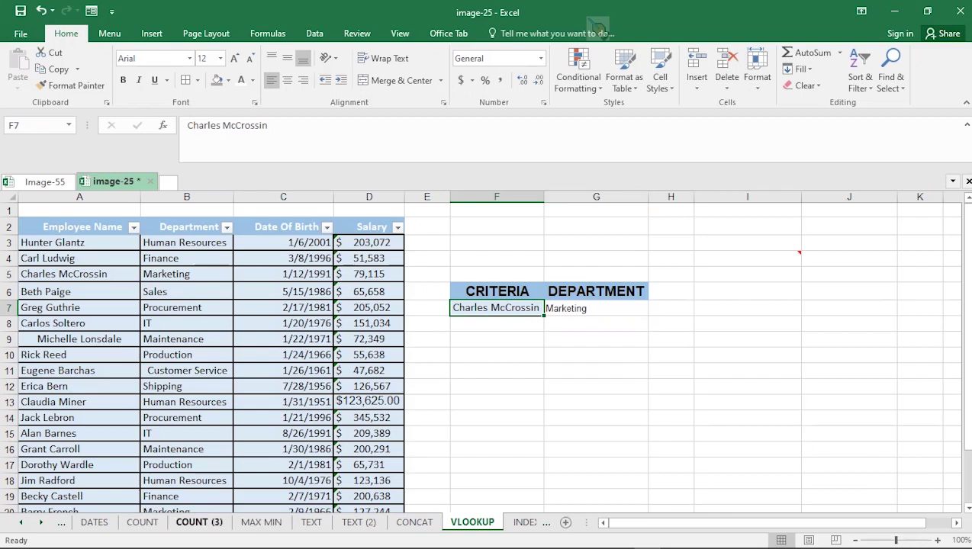
On the INDEX MATCH sheet, replace the content of G6 with an INDEX formula using Table4[Department] as the array
{"action": "left_click", "coordinate": [41, 522]}
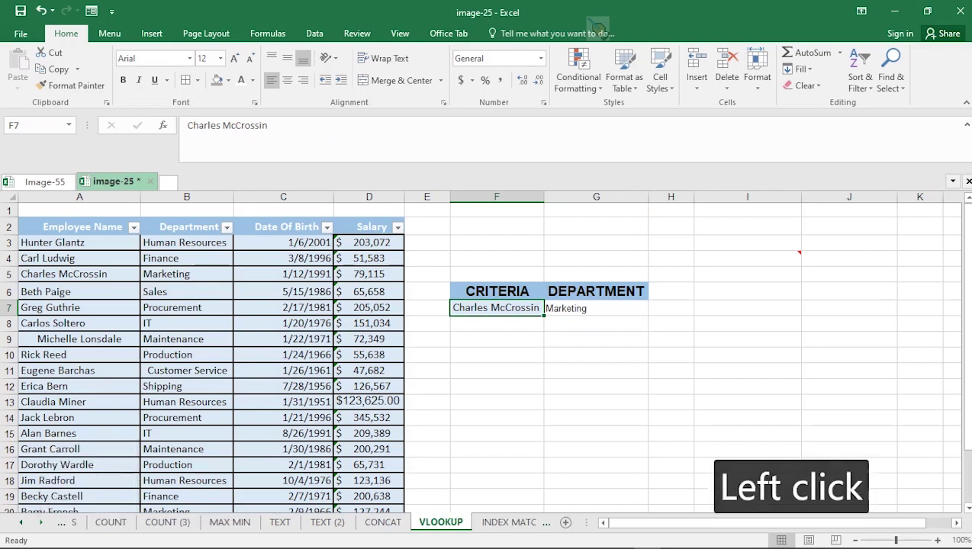
{"action": "left_click", "coordinate": [41, 522]}
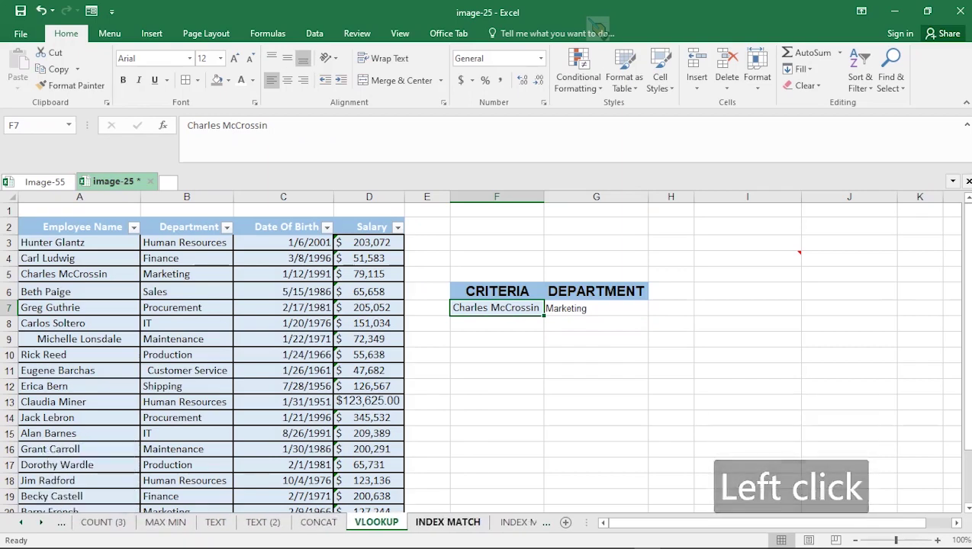
{"action": "left_click", "coordinate": [448, 522]}
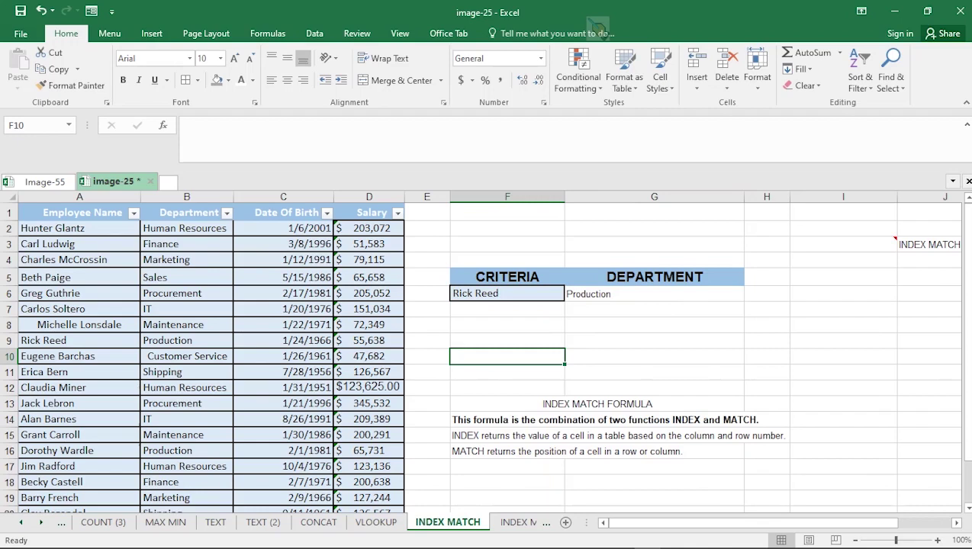
{"action": "left_click", "coordinate": [654, 293]}
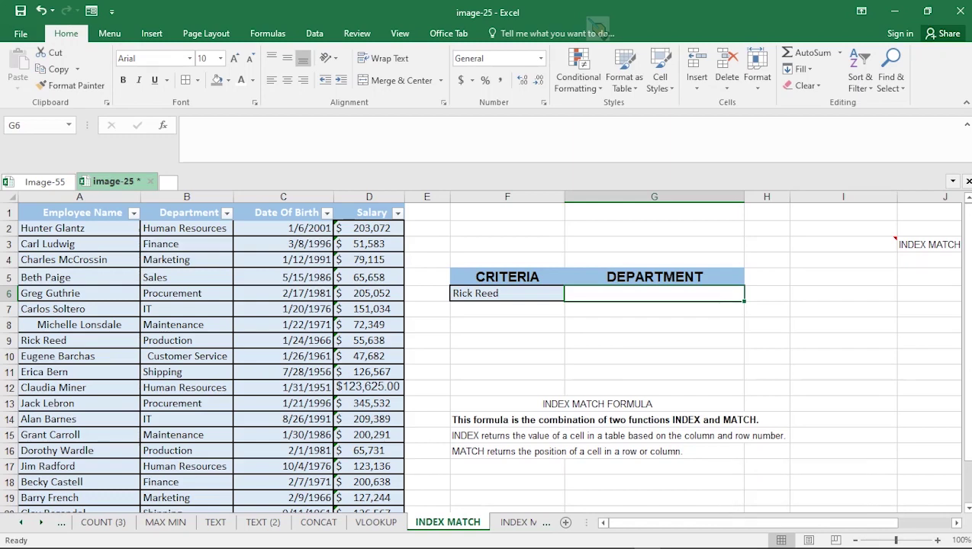
{"action": "type", "text": "="}
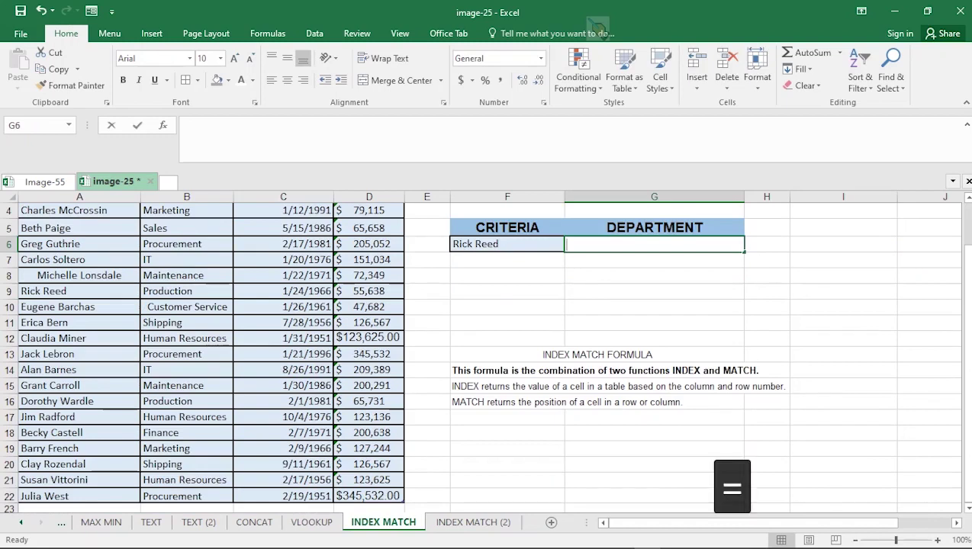
{"action": "type", "text": "=inde"}
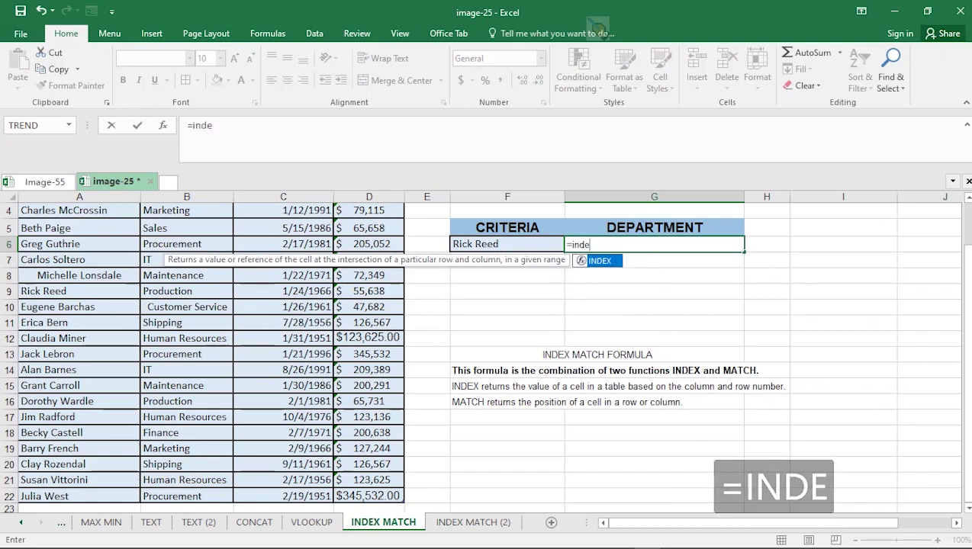
{"action": "double_click", "coordinate": [600, 261]}
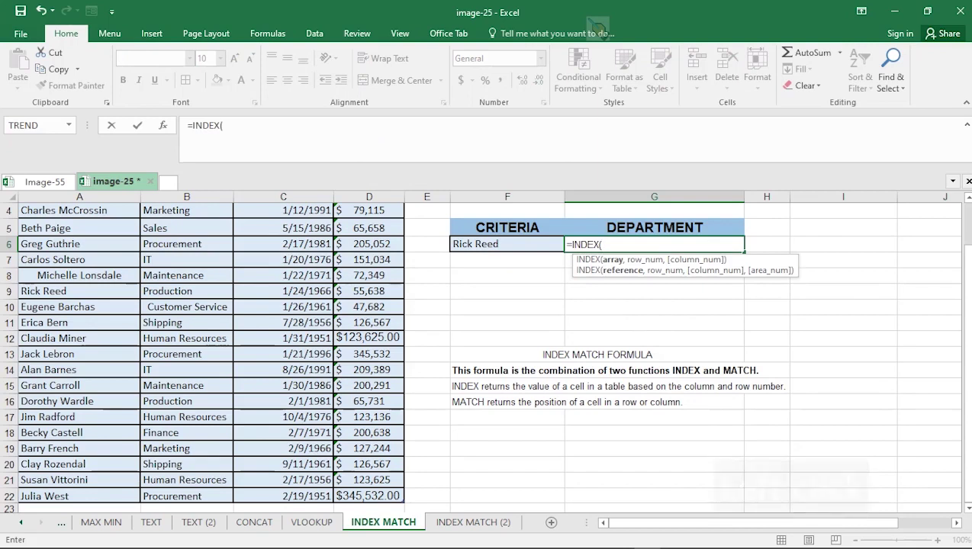
{"action": "scroll", "coordinate": [483, 357], "scroll_direction": "up", "scroll_amount": 1}
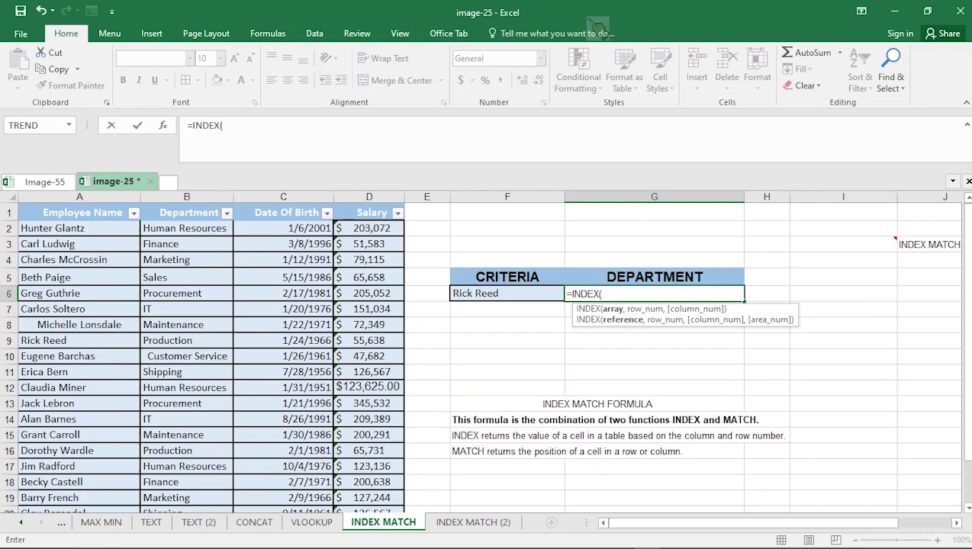
{"action": "left_click", "coordinate": [187, 228]}
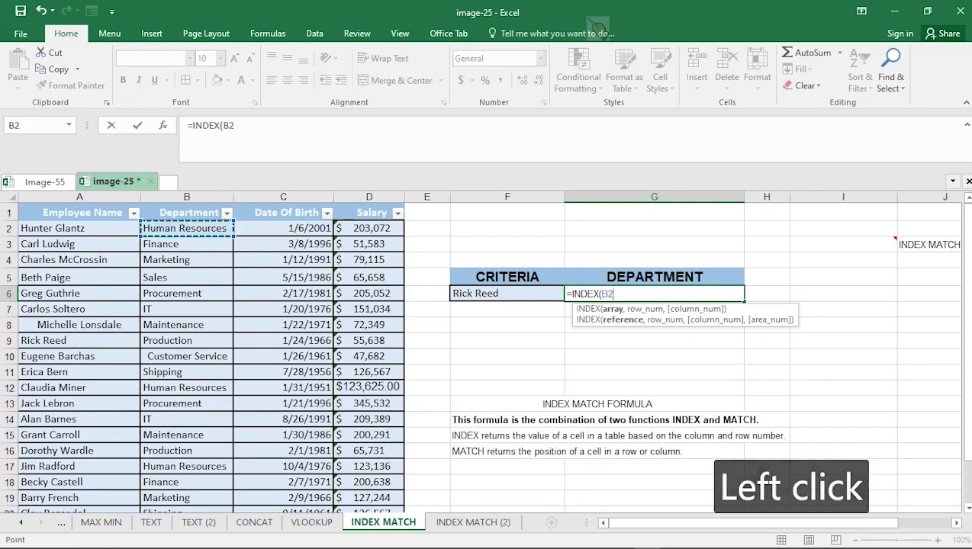
{"action": "key", "text": "ctrl+shift+Down"}
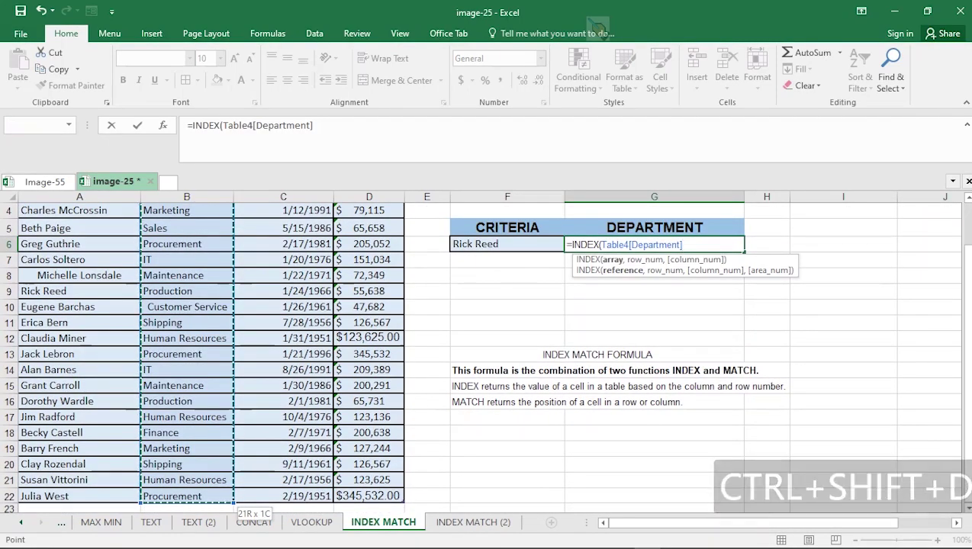
{"action": "type", "text": ","}
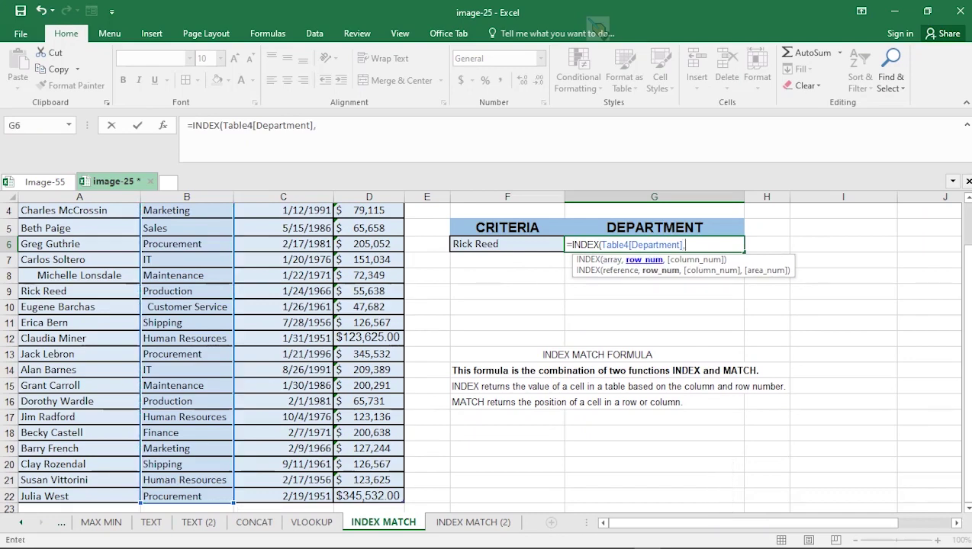
Nest a MATCH function as the INDEX row number, with F6 as lookup value and Table4[Employee Name] as lookup array
{"action": "type", "text": "mat"}
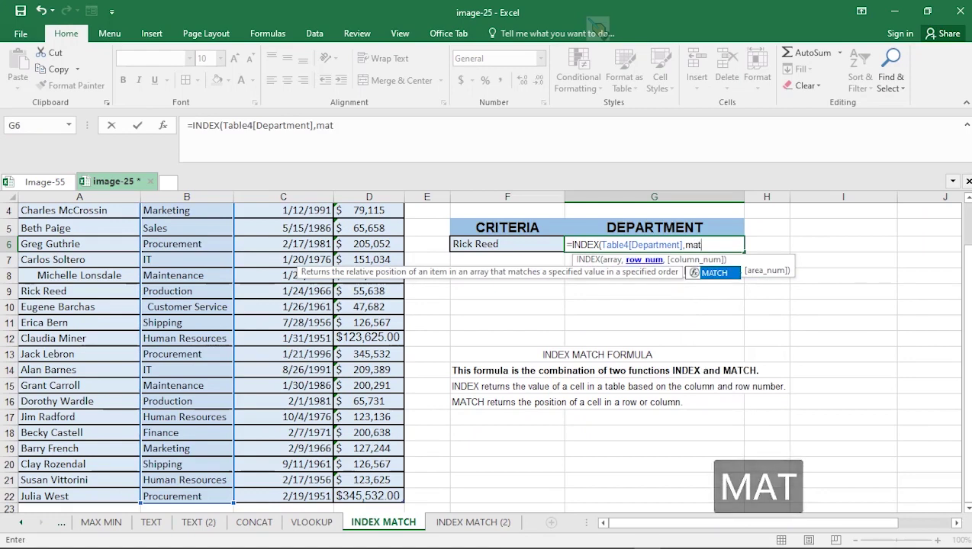
{"action": "double_click", "coordinate": [715, 273]}
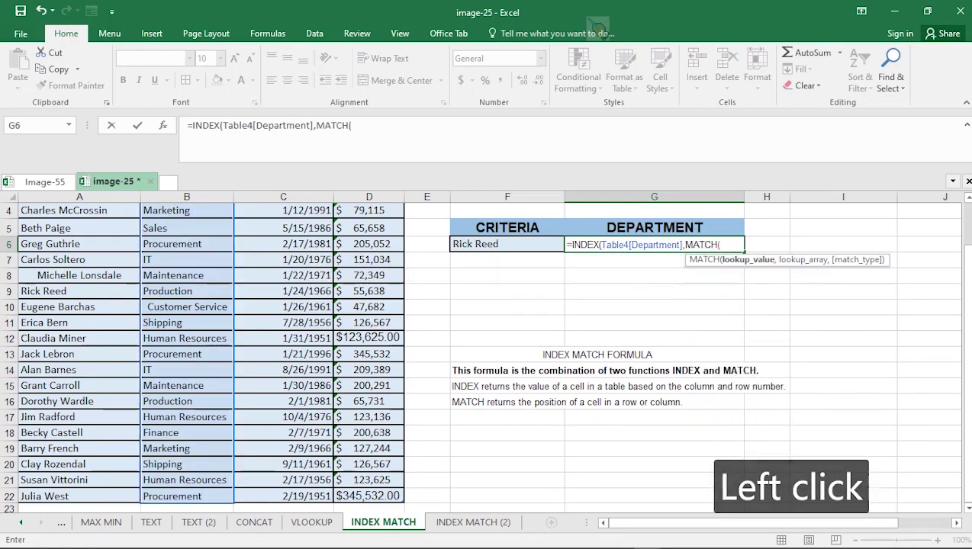
{"action": "left_click", "coordinate": [488, 244]}
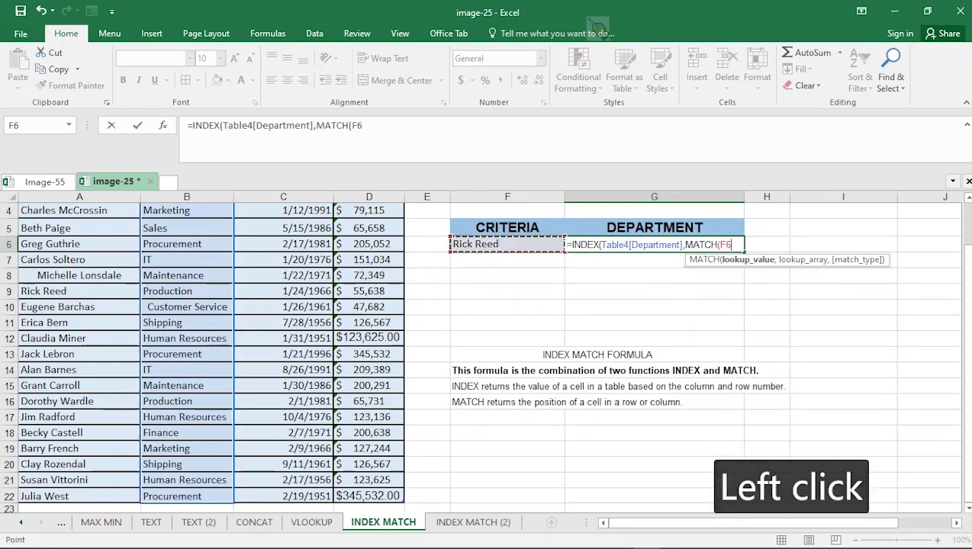
{"action": "type", "text": ","}
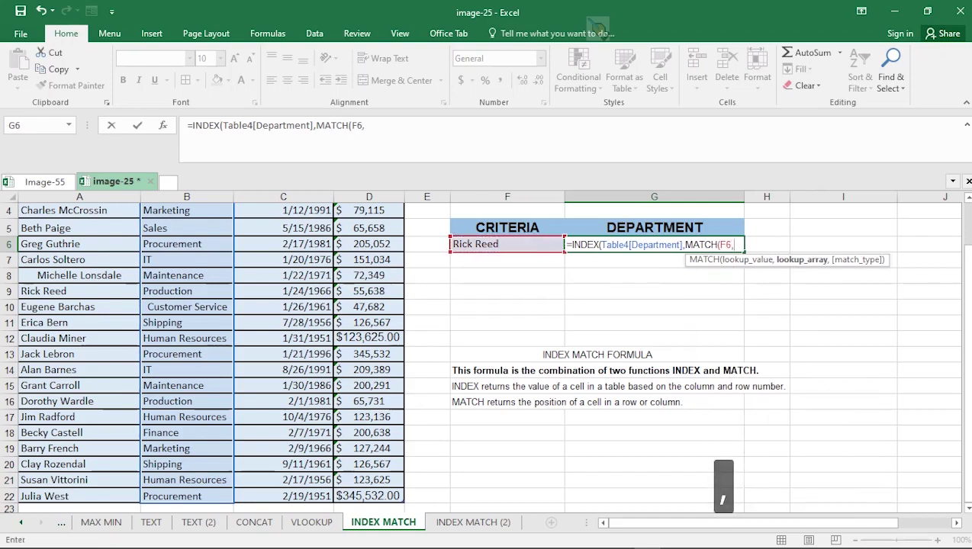
{"action": "scroll", "coordinate": [481, 355], "scroll_direction": "up", "scroll_amount": 1}
{"action": "left_click", "coordinate": [76, 229]}
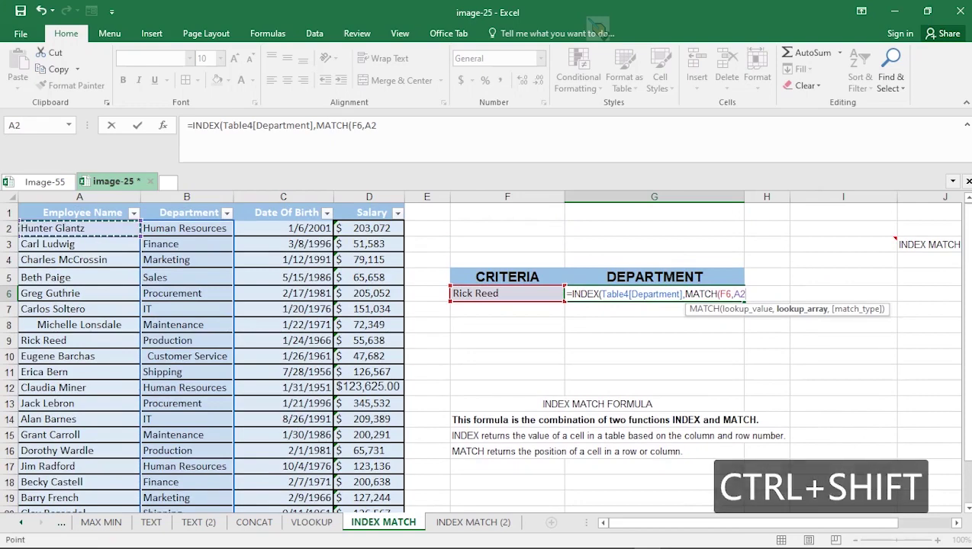
{"action": "key", "text": "ctrl+shift+Down"}
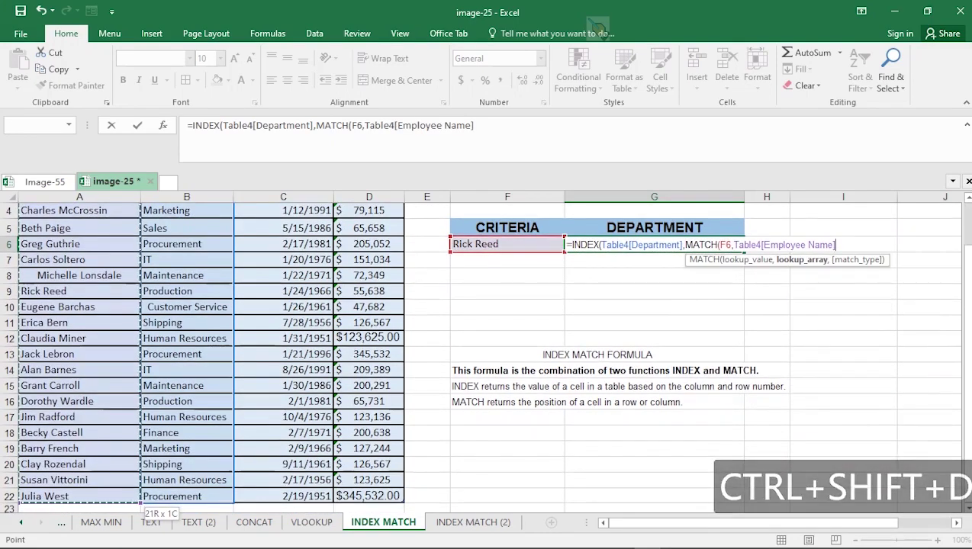
Set the MATCH type to 0 for an exact match, close both functions and enter the formula in G6
{"action": "type", "text": ","}
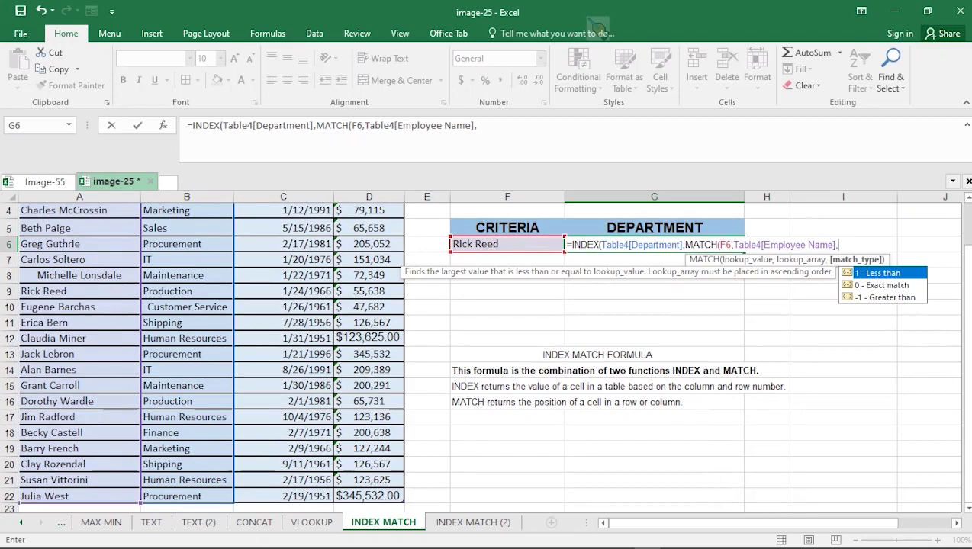
{"action": "double_click", "coordinate": [882, 286]}
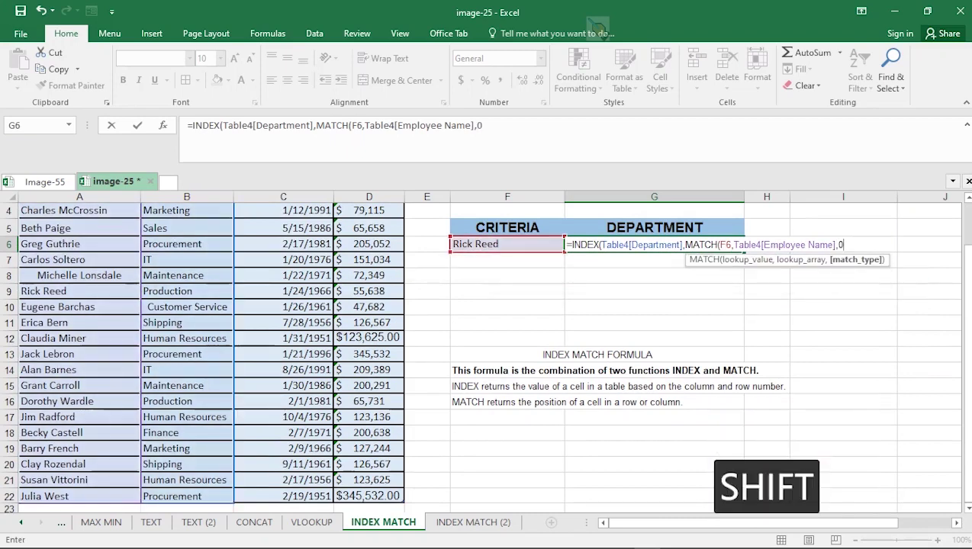
{"action": "type", "text": ")"}
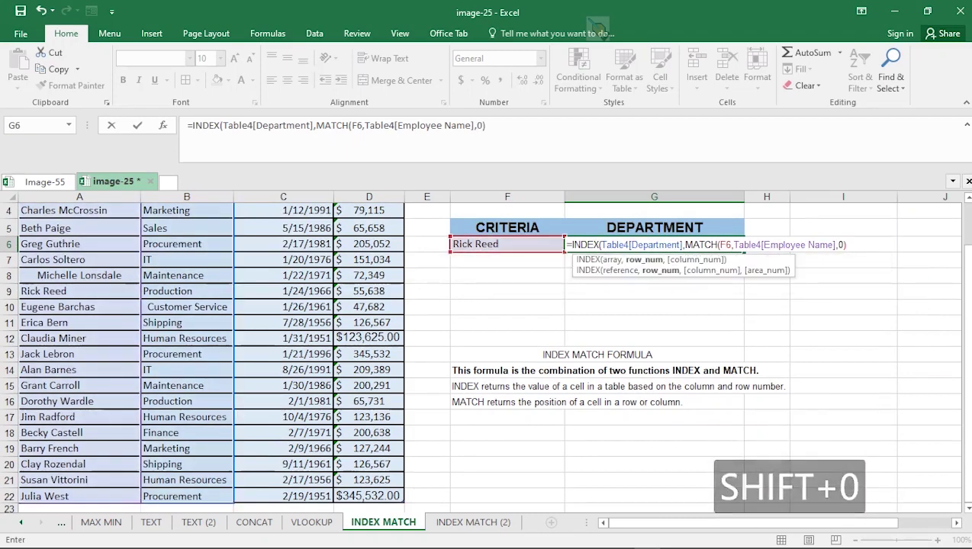
{"action": "type", "text": ")"}
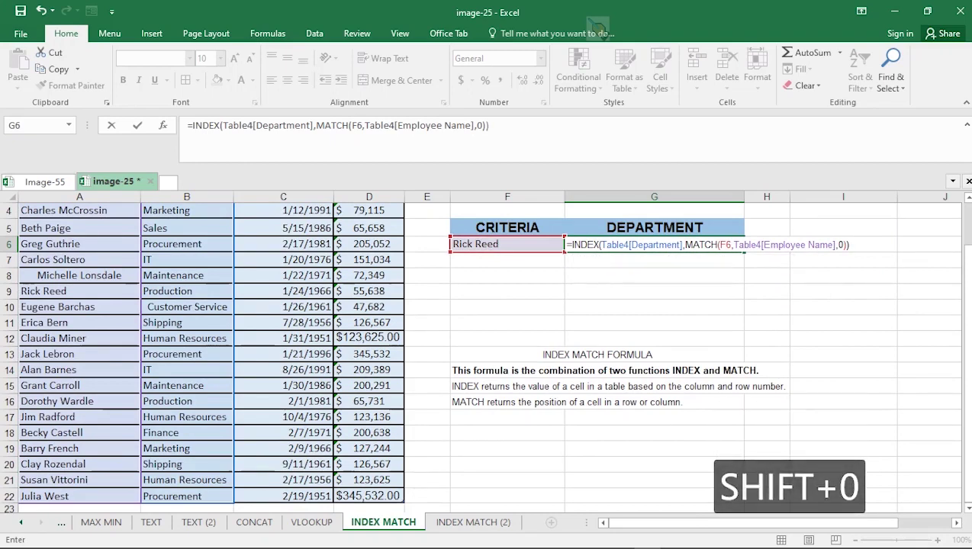
{"action": "key", "text": "Return"}
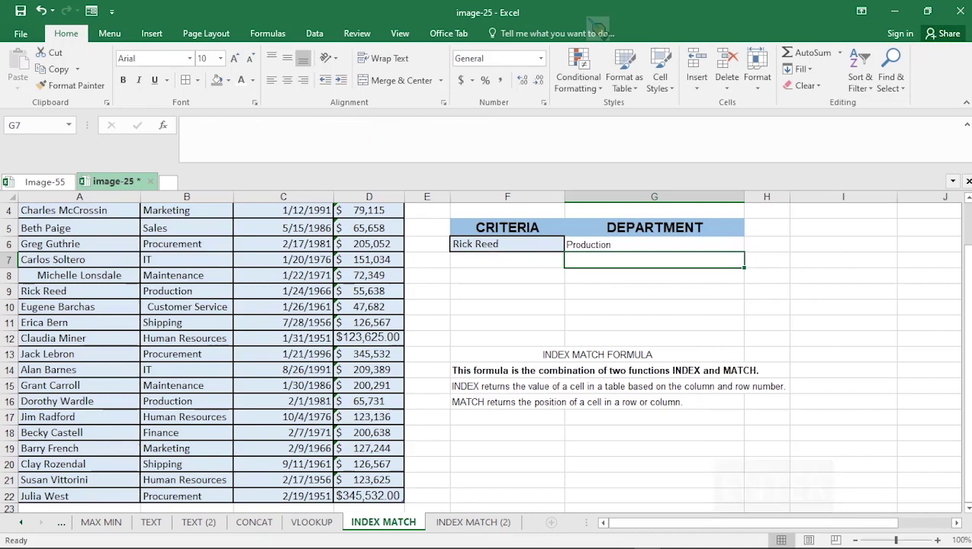
Review the INDEX MATCH formula in G6 and the lookup criteria in F6
{"action": "left_click", "coordinate": [654, 245]}
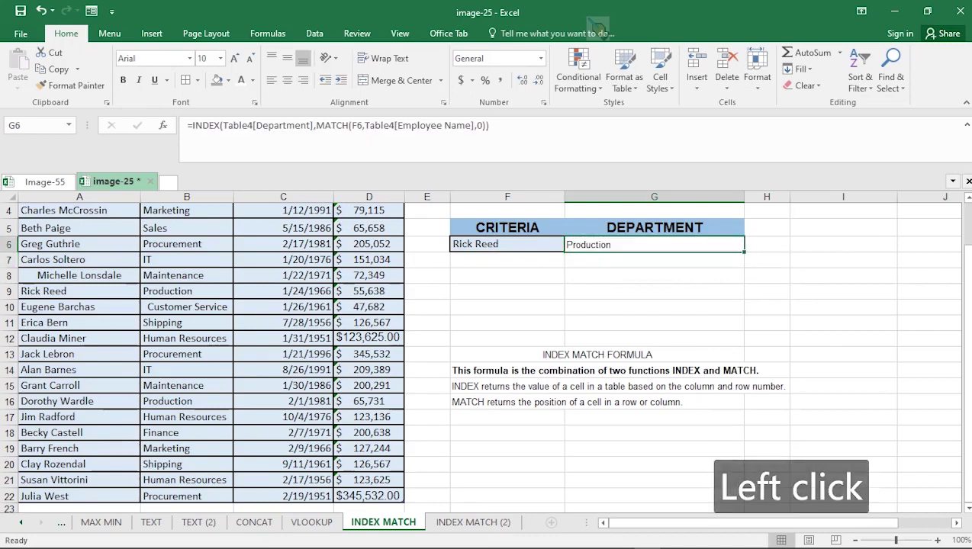
{"action": "left_click", "coordinate": [507, 245]}
{"action": "left_click", "coordinate": [655, 245]}
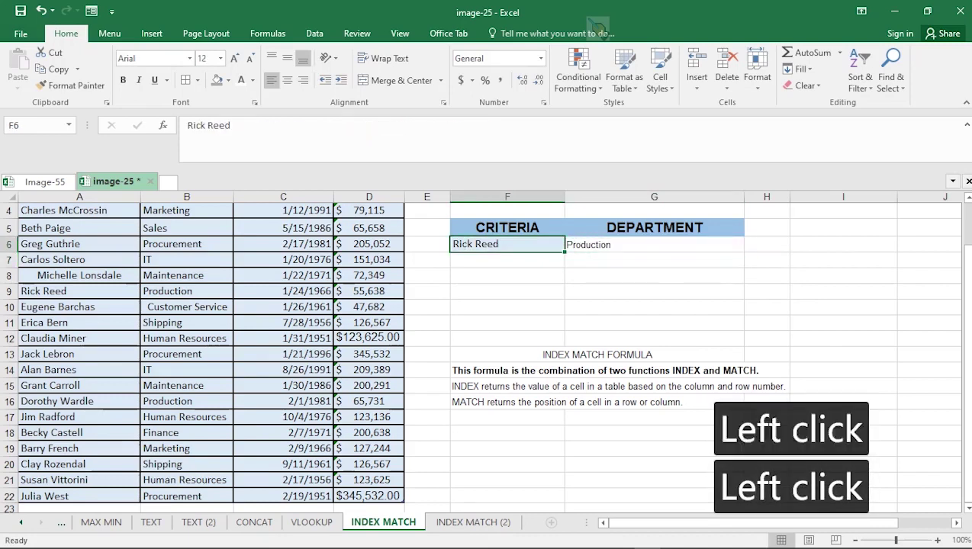
{"action": "left_click", "coordinate": [507, 245]}
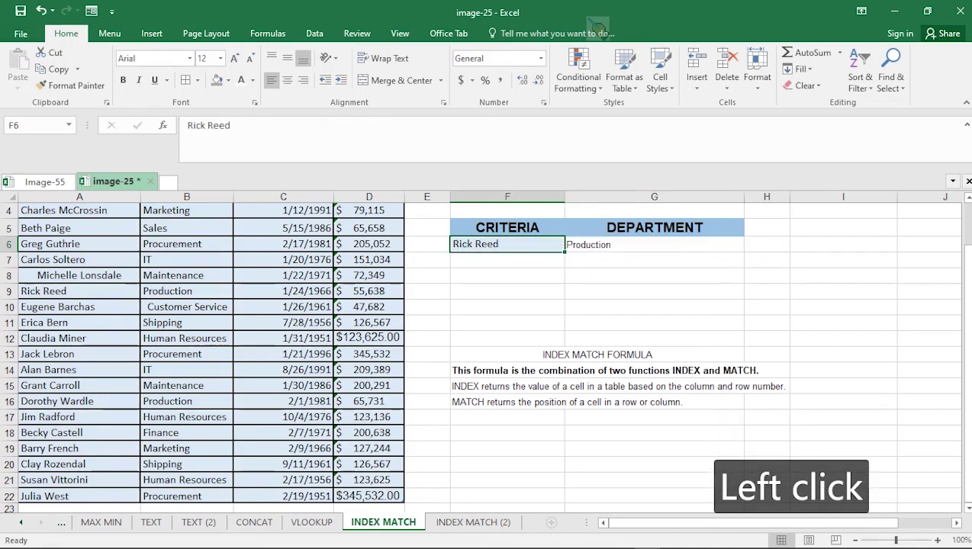